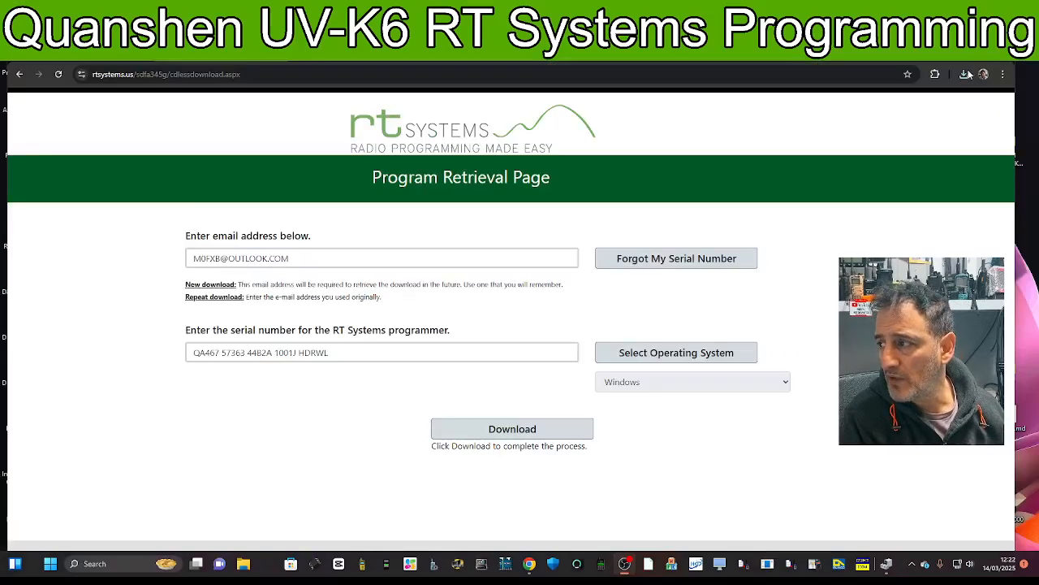
# - Run the downloaded ED_UVK6_Setup.exe installer in English (US) and accept the license agreement
pyautogui.click(965, 74)
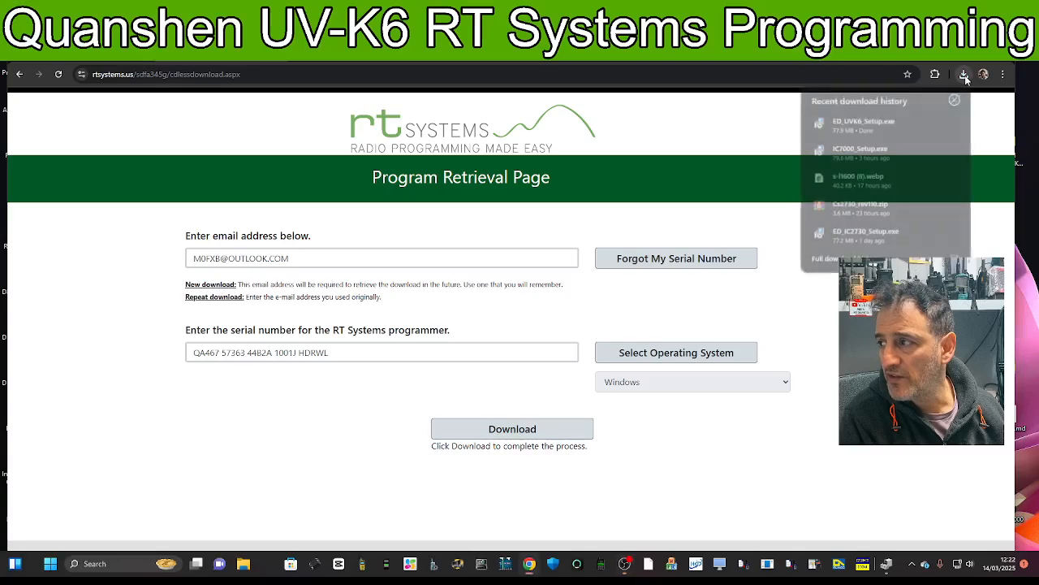
pyautogui.click(658, 116)
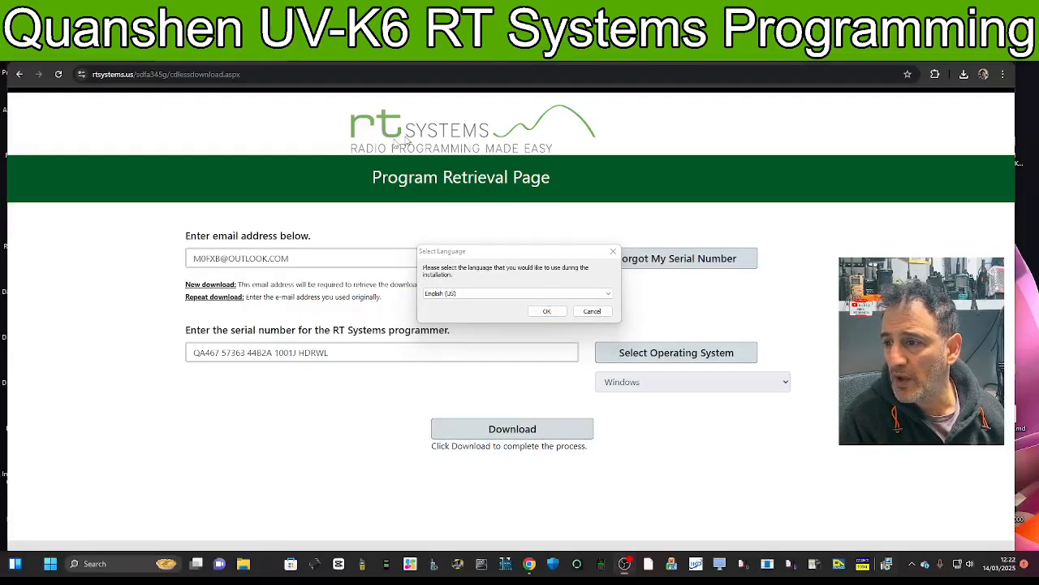
pyautogui.click(550, 314)
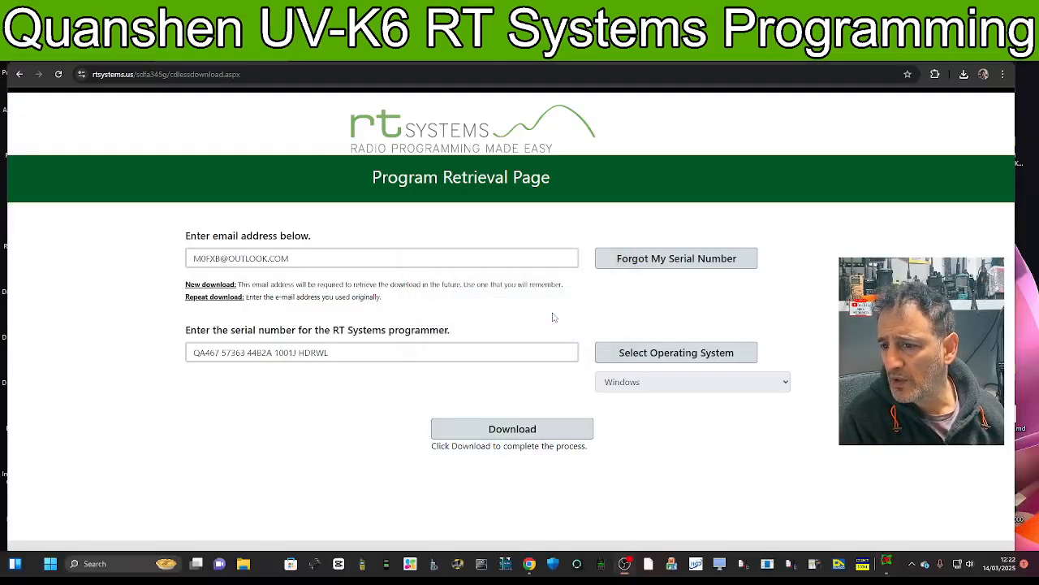
pyautogui.click(578, 376)
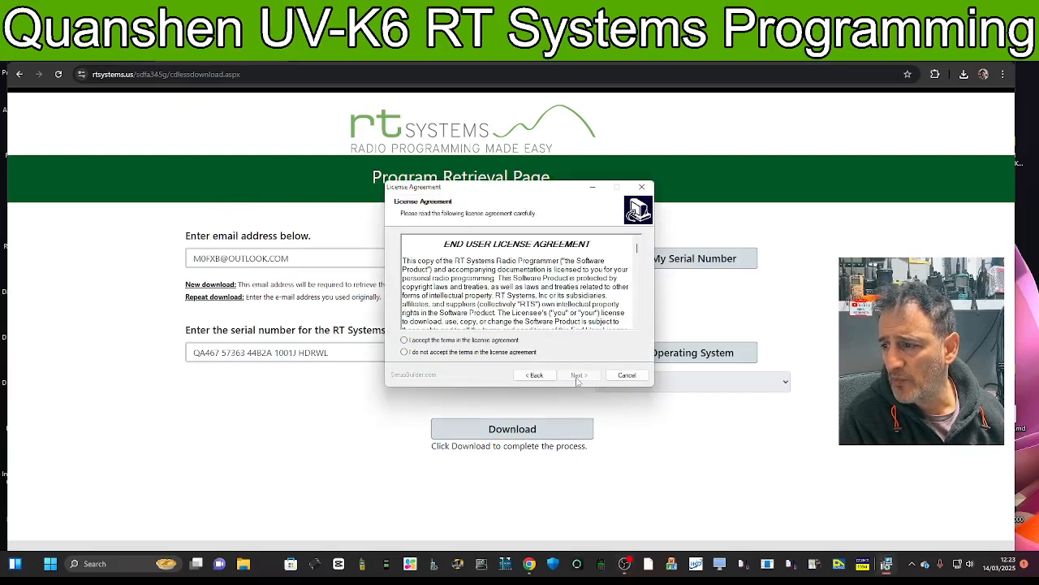
pyautogui.click(405, 340)
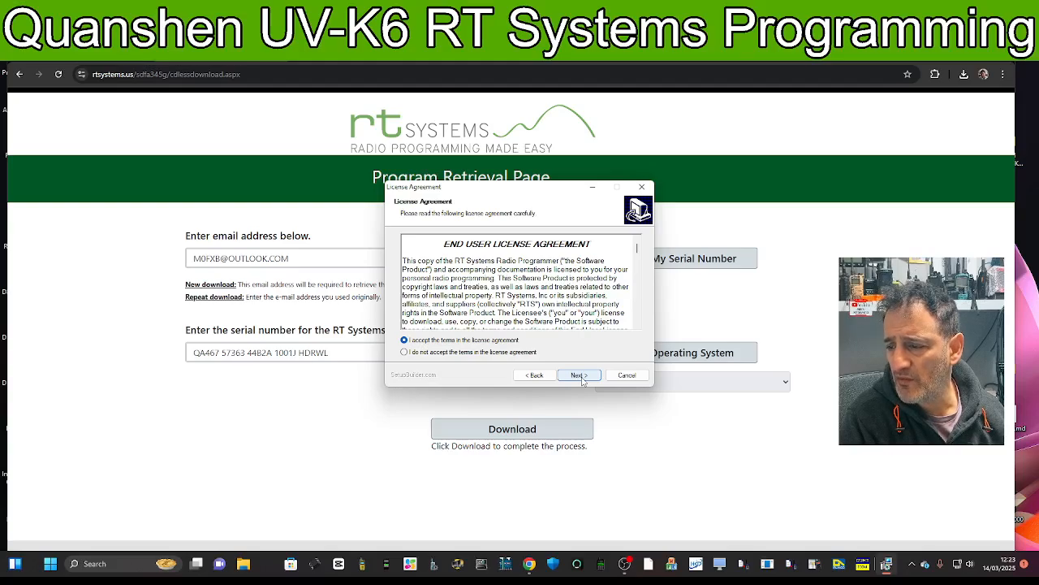
pyautogui.click(580, 375)
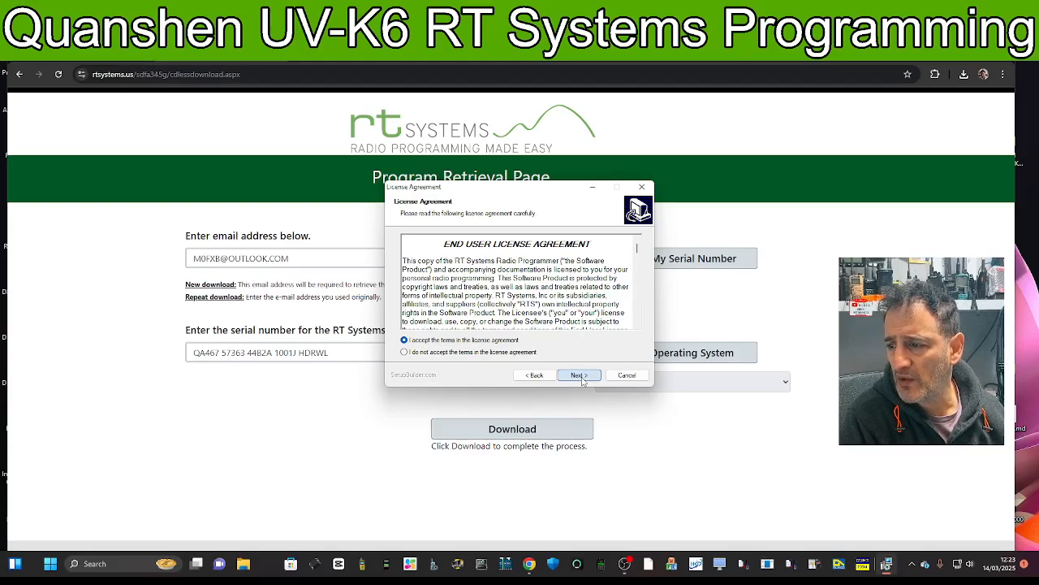
# - Install the UVK6 Programmer Package to the folder C:\RT Systems V5
pyautogui.click(208, 170)
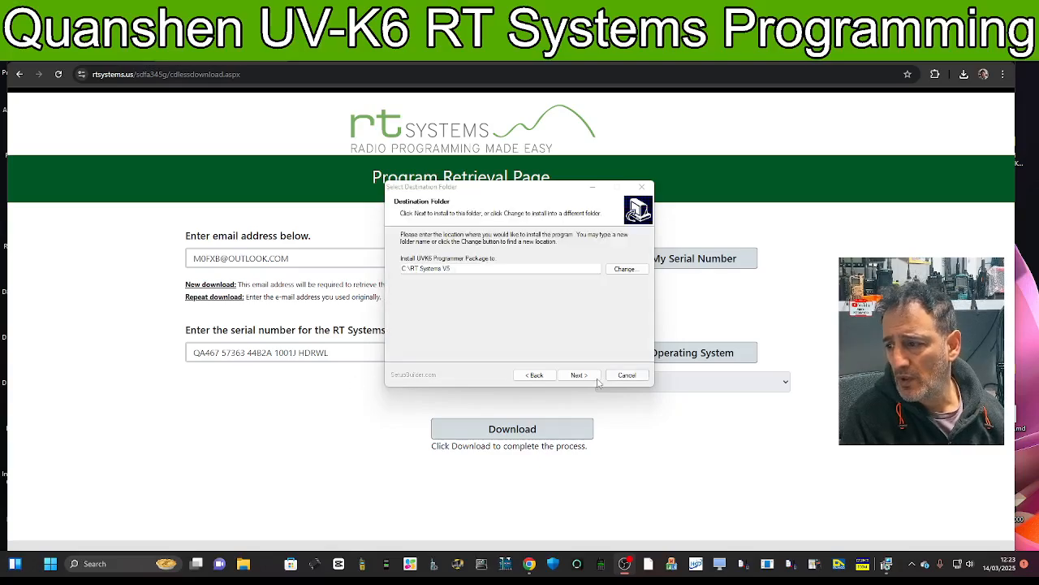
pyautogui.click(579, 375)
pyautogui.click(577, 374)
pyautogui.click(577, 374)
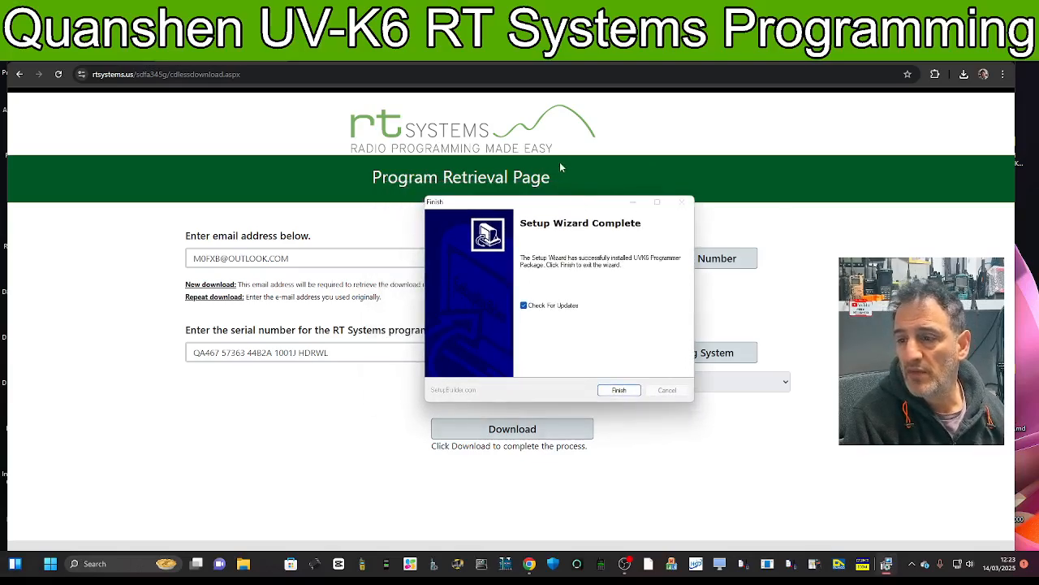
# - Finish the setup wizard with Check For Updates enabled and update the modules listed in RT Updater V5
pyautogui.click(619, 390)
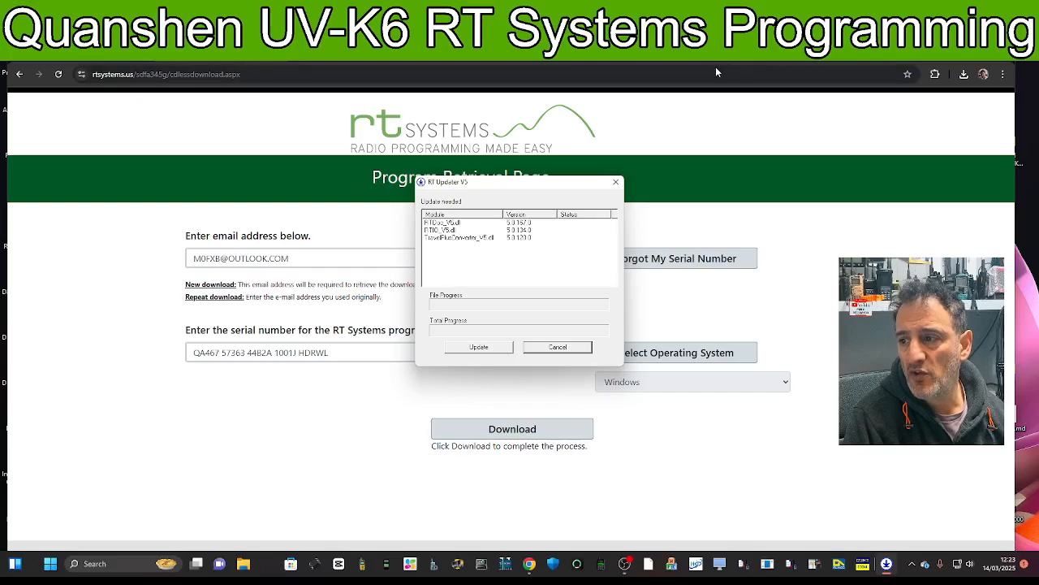
pyautogui.click(479, 349)
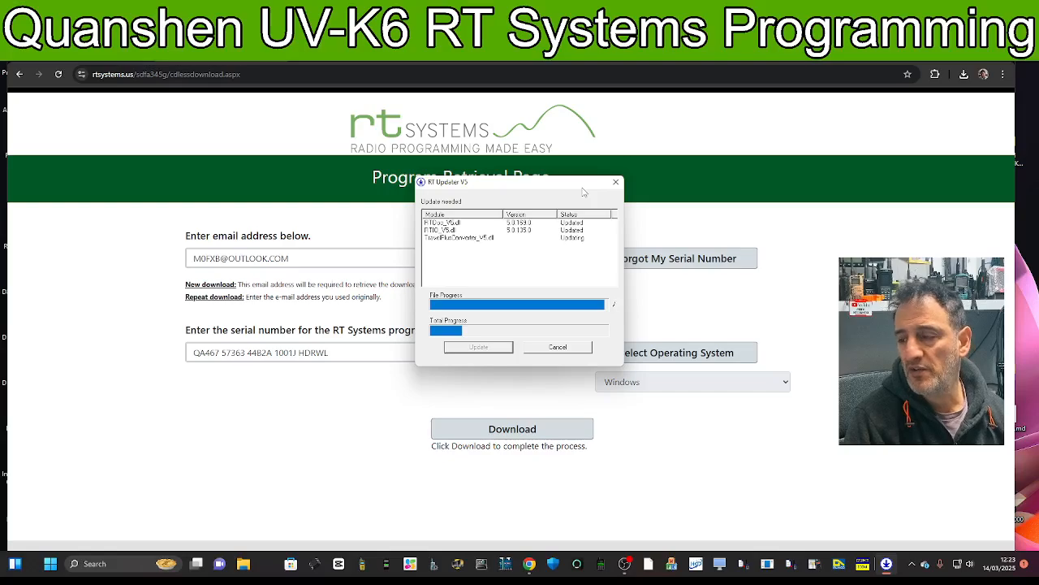
pyautogui.click(549, 297)
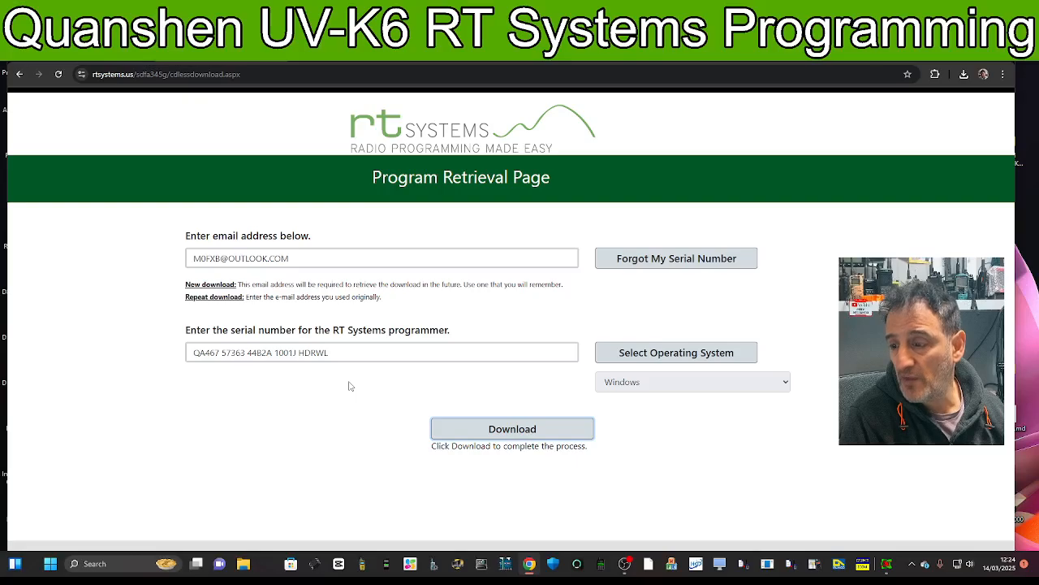
# - Switch to the newly installed UV-K6 Programmer with a new untitled radio file
pyautogui.click(49, 563)
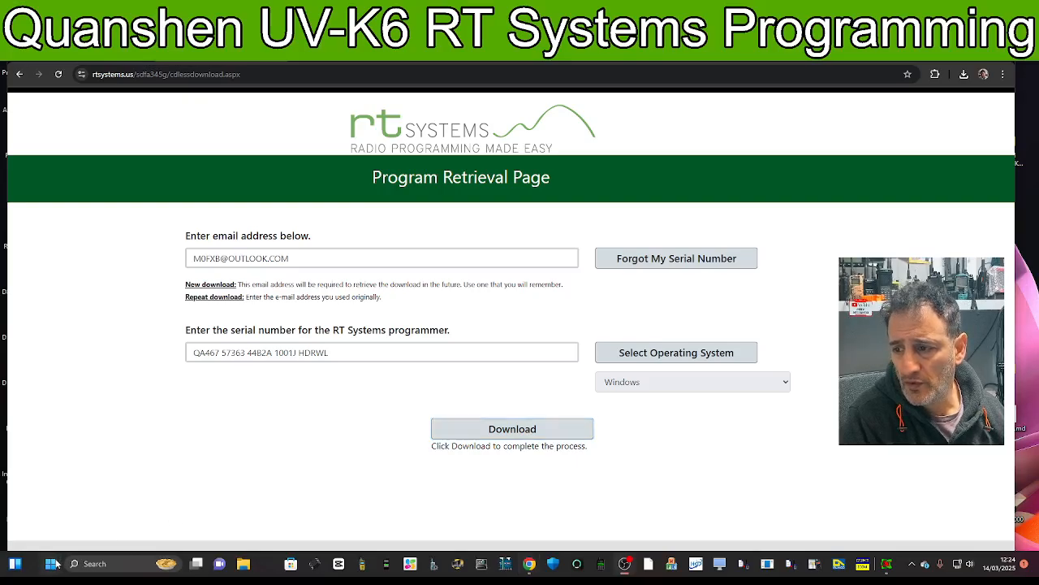
pyautogui.click(437, 421)
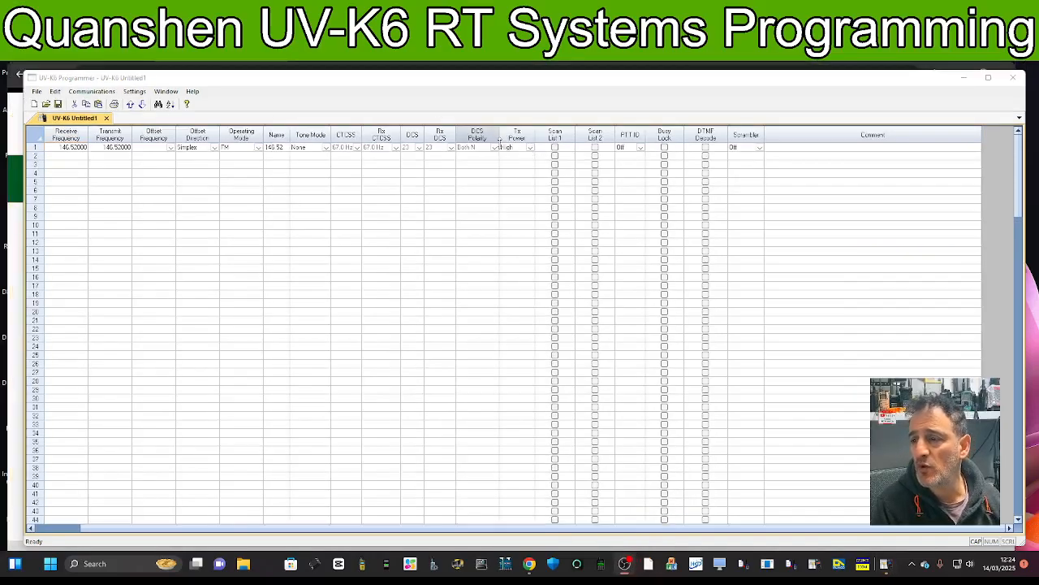
pyautogui.click(530, 150)
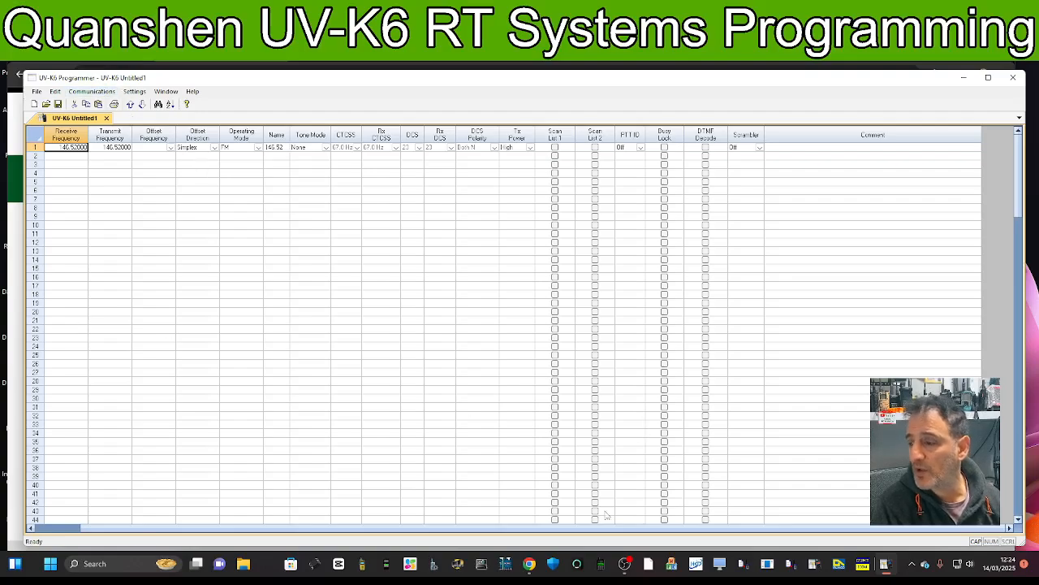
pyautogui.click(624, 564)
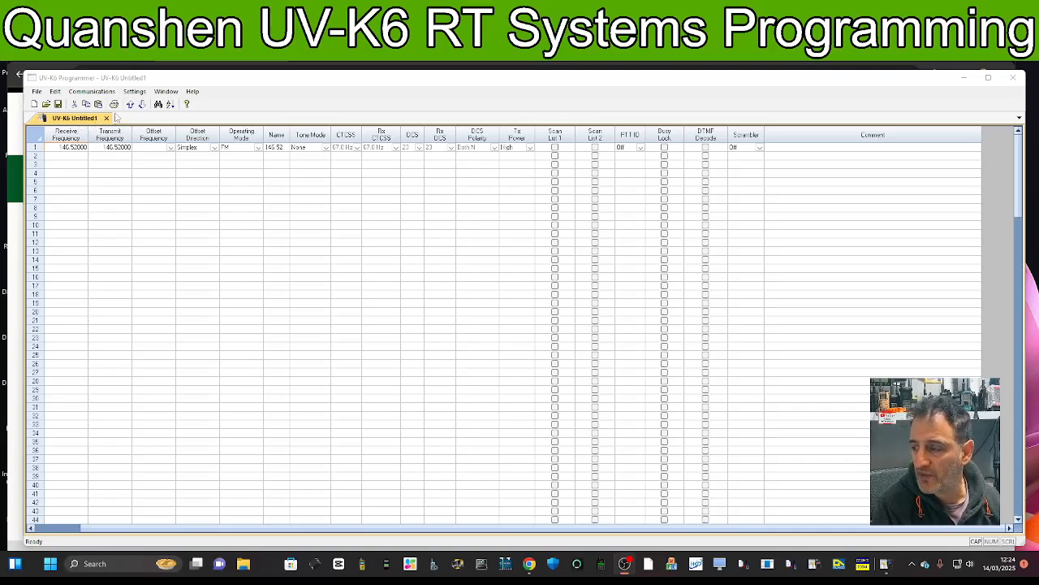
# - In the comm port setup, choose Com 24, the Prolific USB-to-Serial Comm Port, as the serial port
pyautogui.click(91, 91)
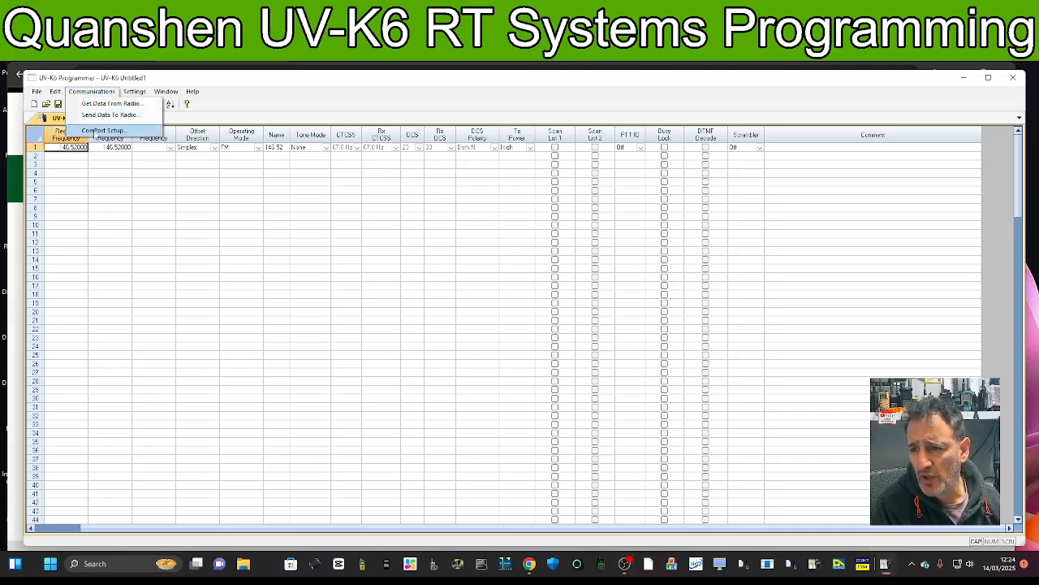
pyautogui.click(94, 132)
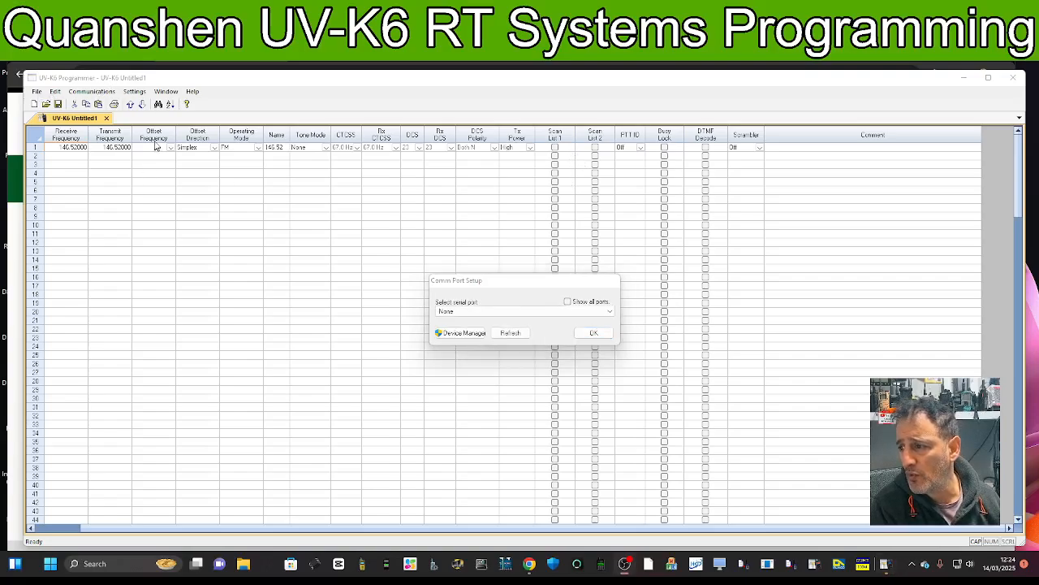
pyautogui.moveTo(524, 283); pyautogui.dragTo(555, 255)
pyautogui.click(641, 284)
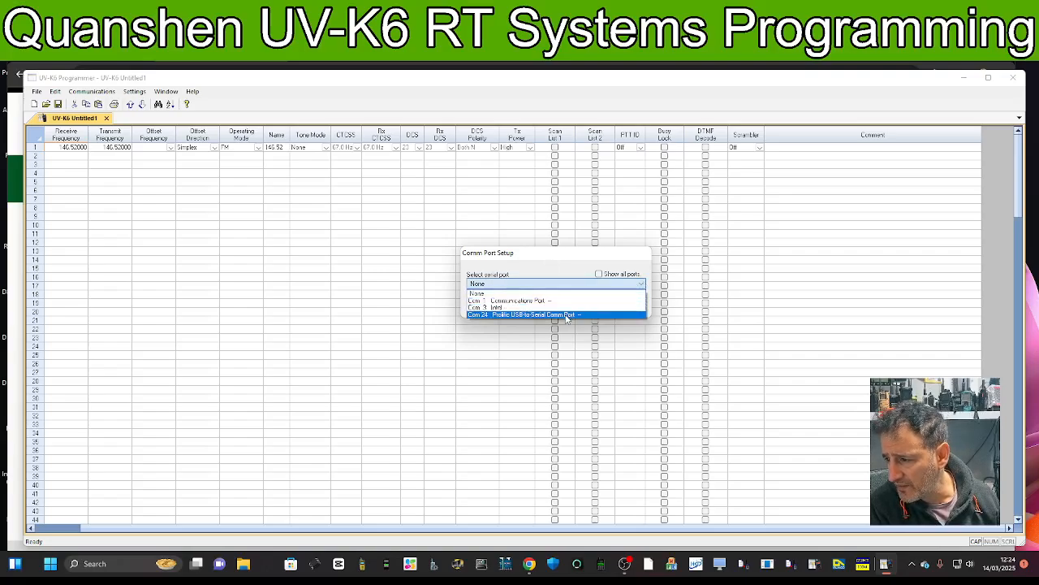
pyautogui.click(528, 314)
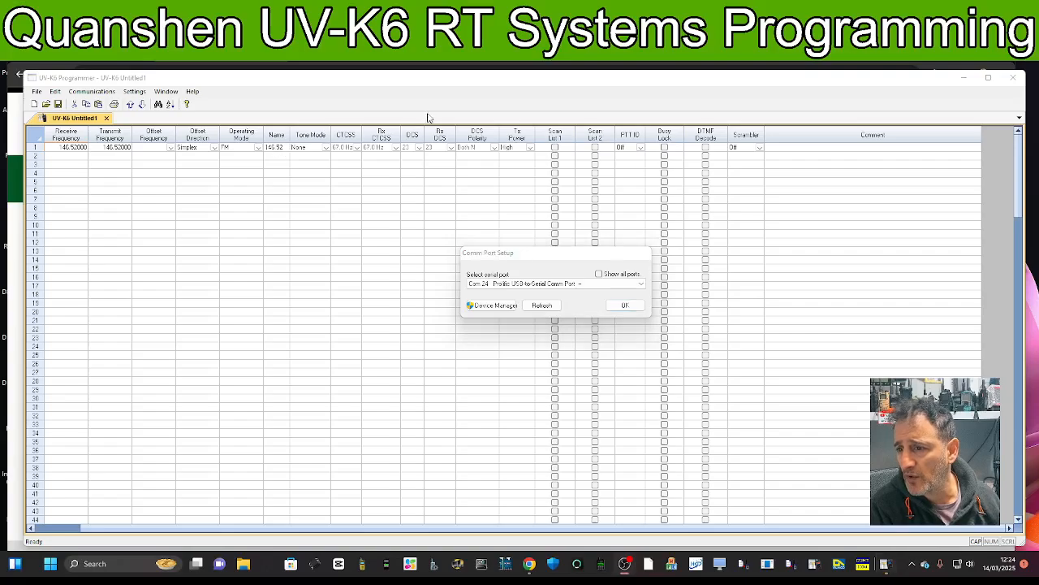
# - Check the cable's port under Ports (COM & LPT) in Device Manager and accept the comm port setup
pyautogui.rightClick(50, 564)
pyautogui.click(37, 328)
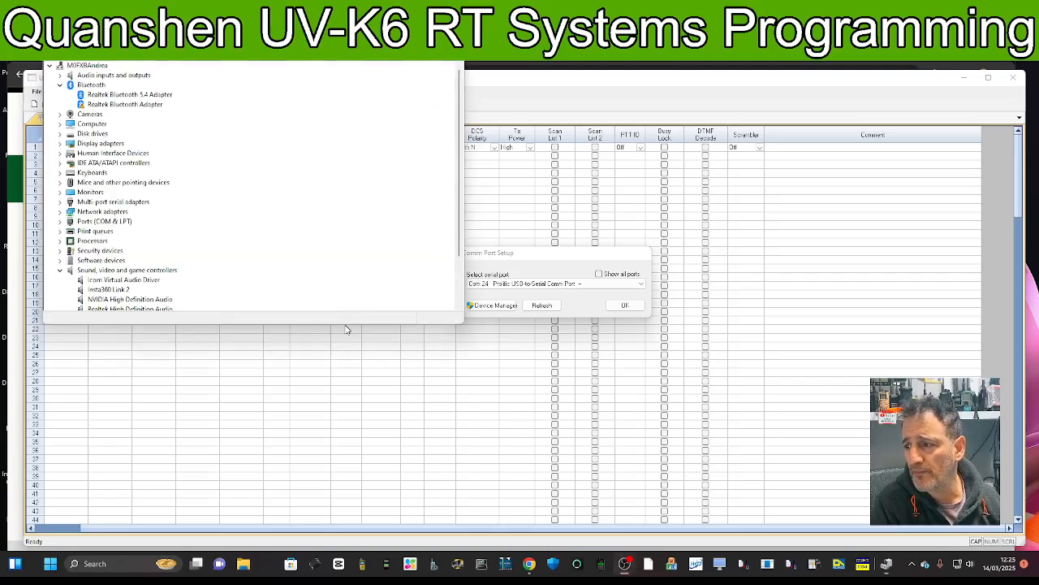
pyautogui.doubleClick(115, 224)
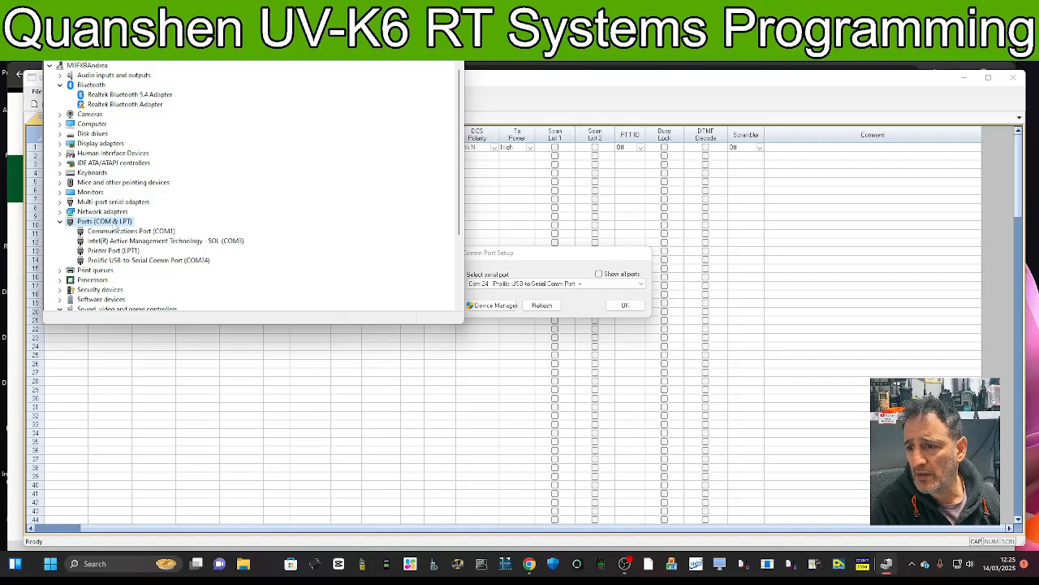
pyautogui.click(450, 26)
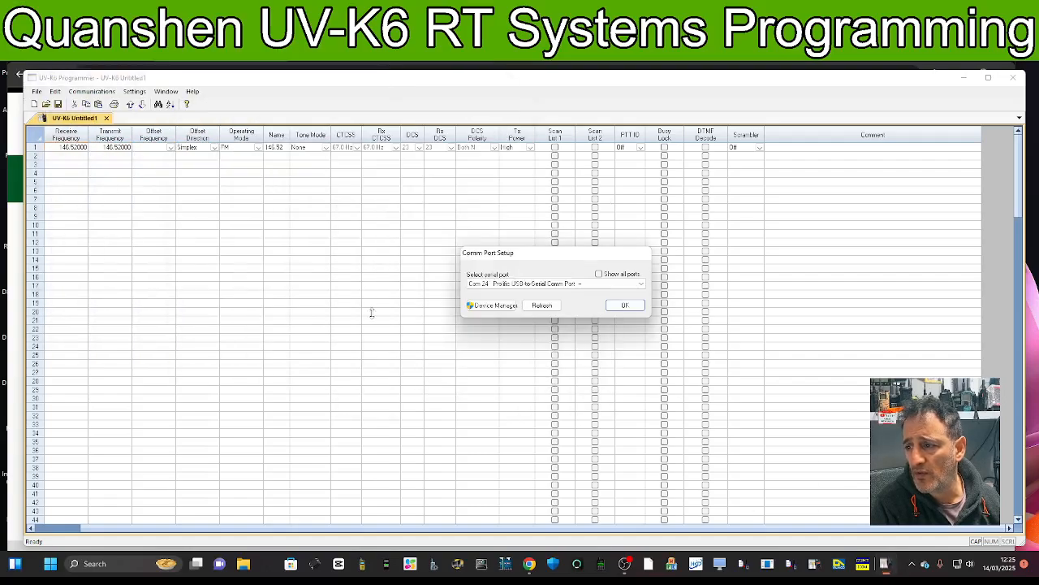
pyautogui.click(625, 306)
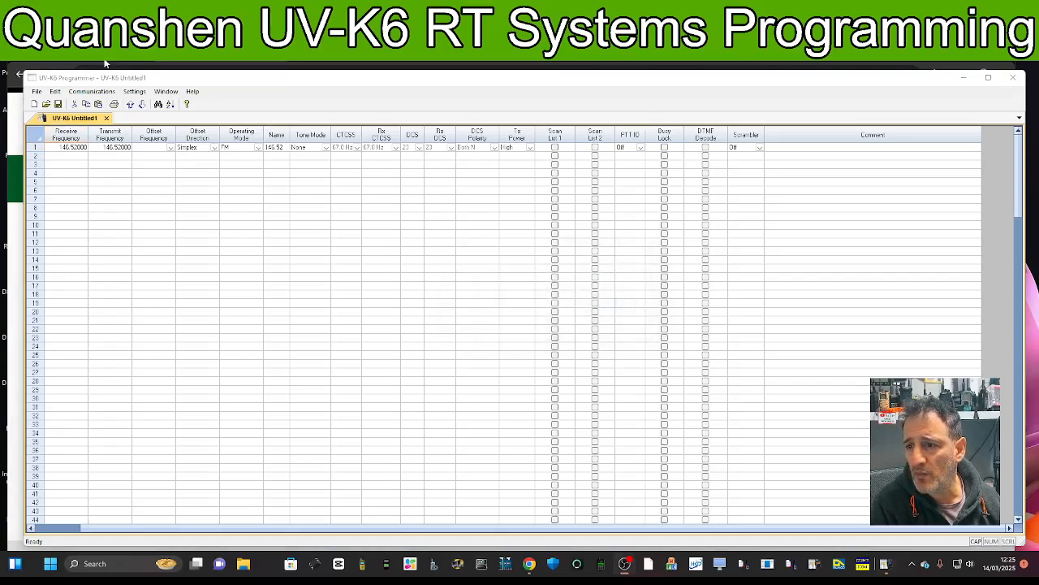
# - Get the existing channel data from the connected UV-K6 radio
pyautogui.click(91, 91)
pyautogui.click(100, 104)
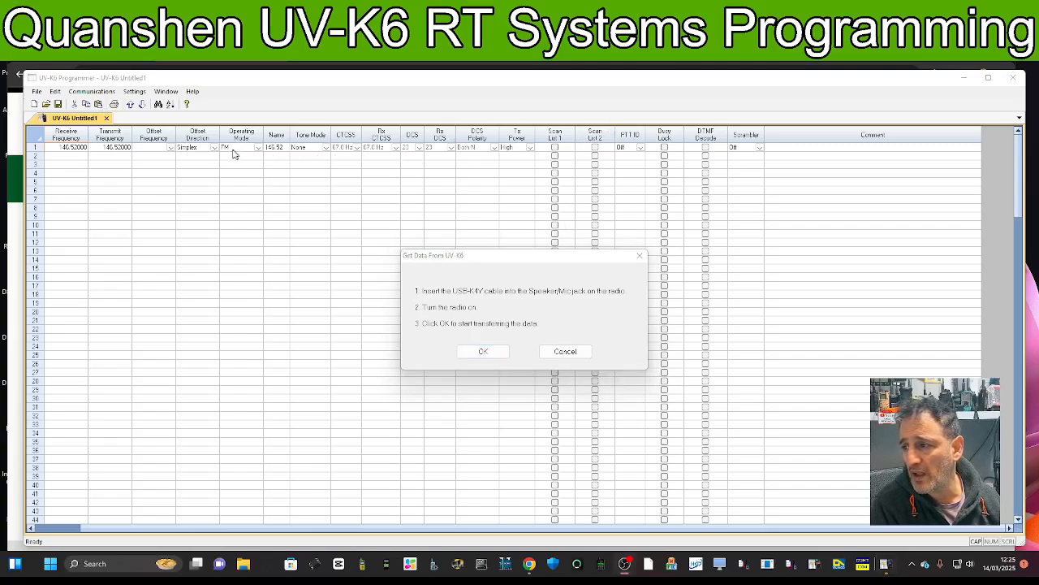
pyautogui.click(479, 353)
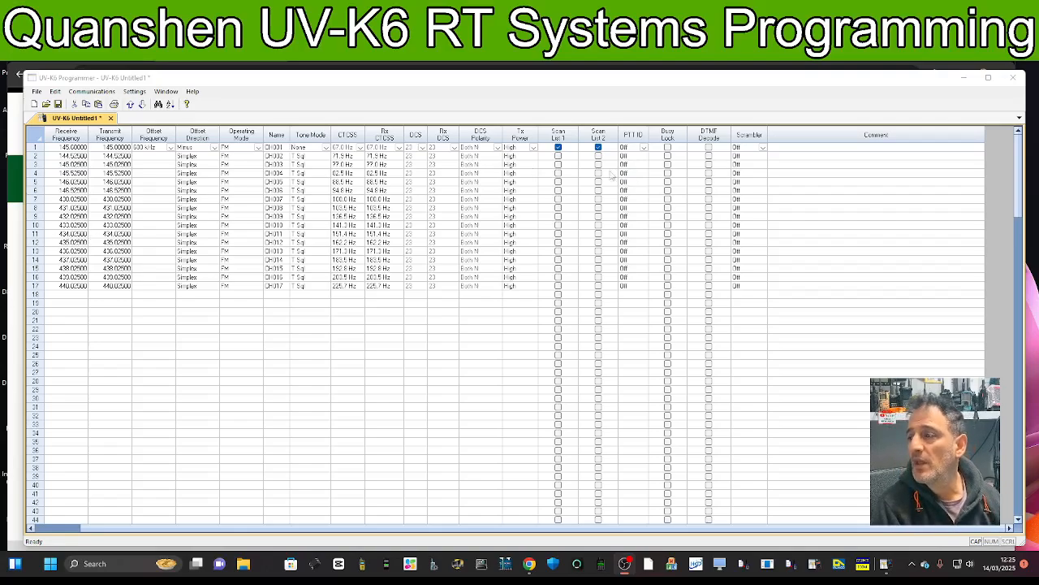
# - Open a RepeaterBook search from the external data sources and set the area search radius to 60 miles
pyautogui.click(36, 91)
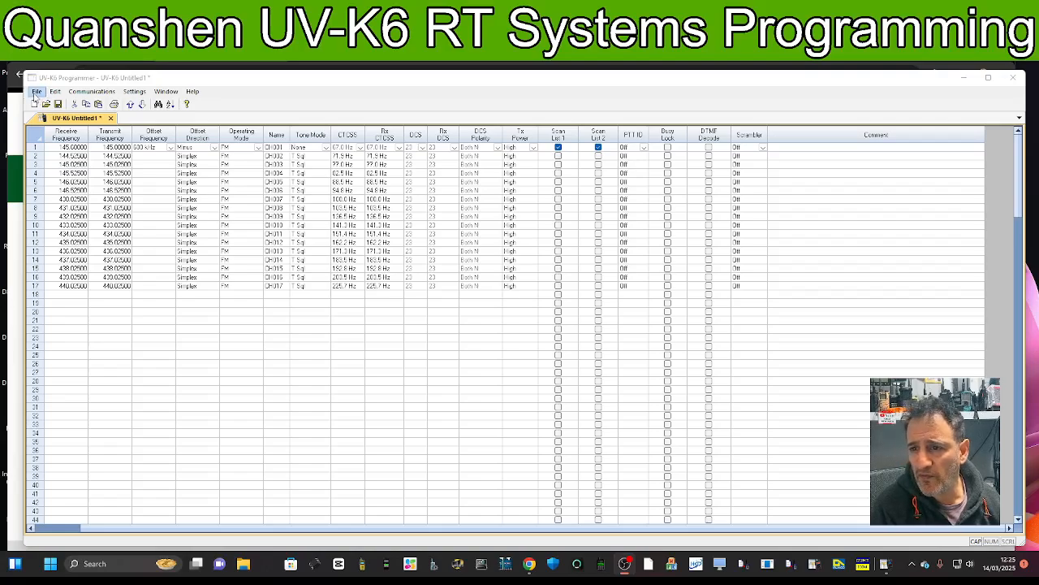
pyautogui.moveTo(65, 126)
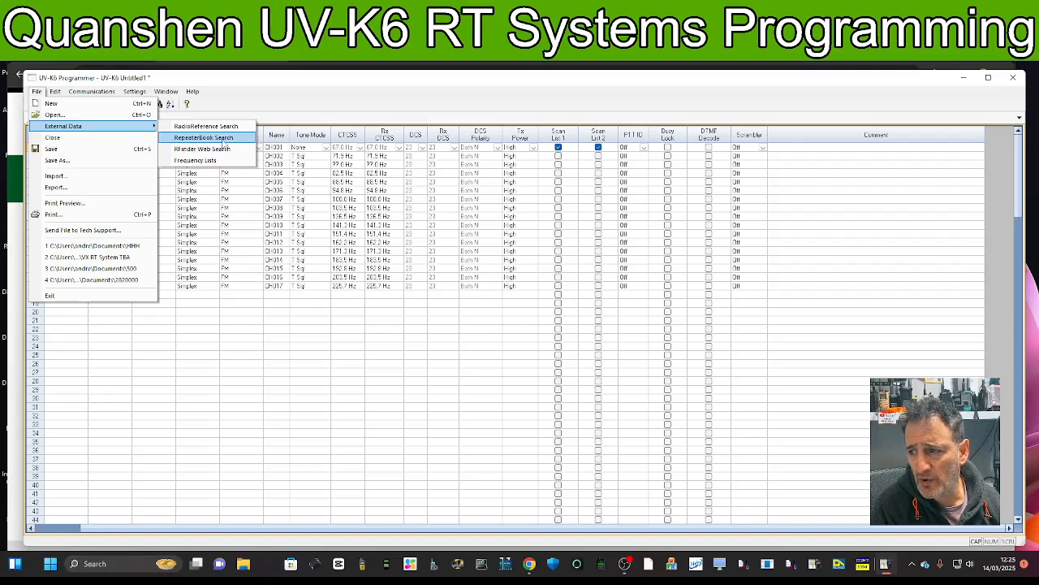
pyautogui.click(225, 138)
pyautogui.moveTo(443, 186); pyautogui.dragTo(230, 180)
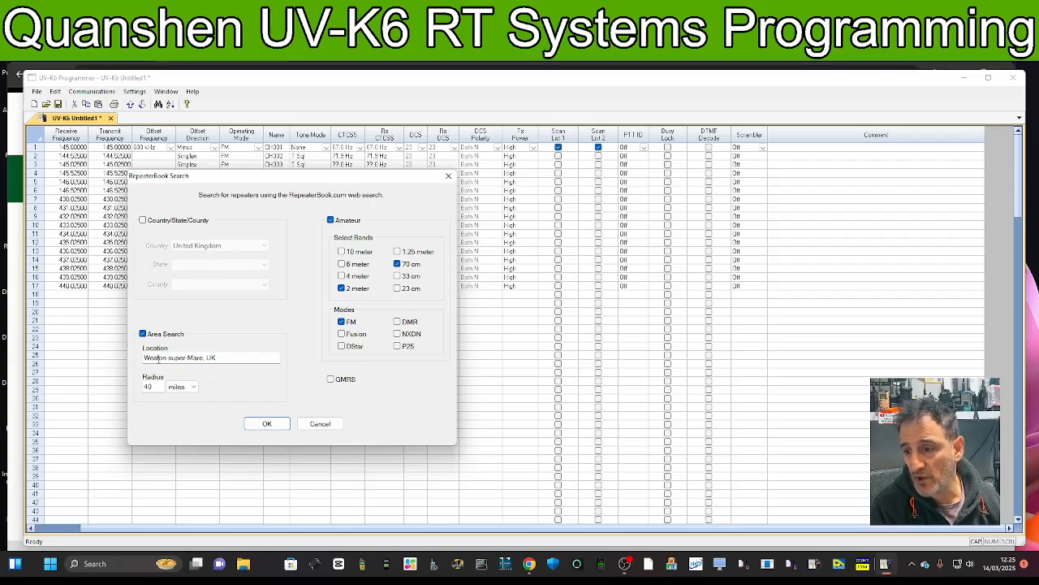
pyautogui.click(193, 390)
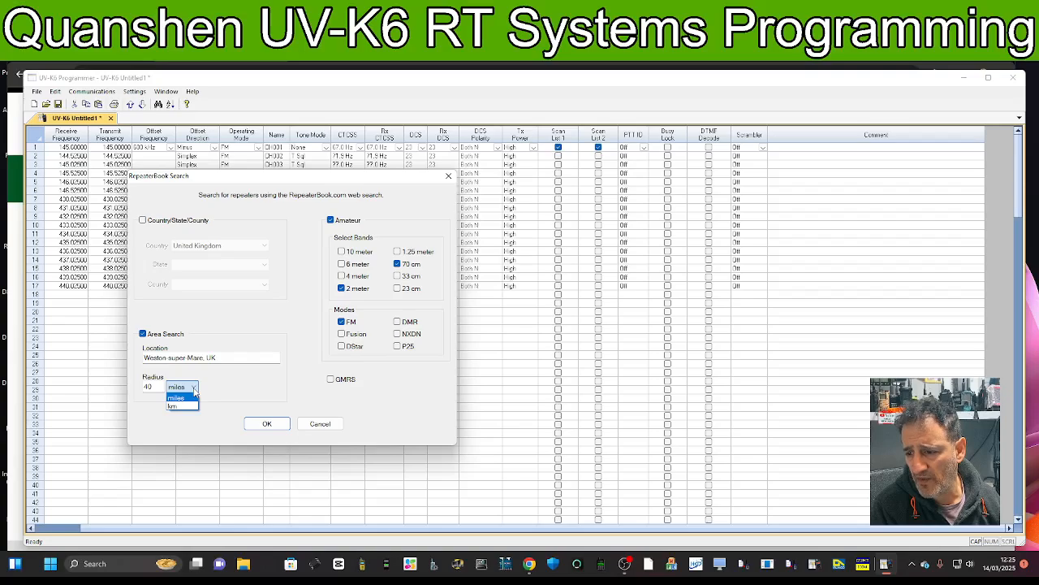
pyautogui.click(157, 388)
pyautogui.doubleClick(157, 386)
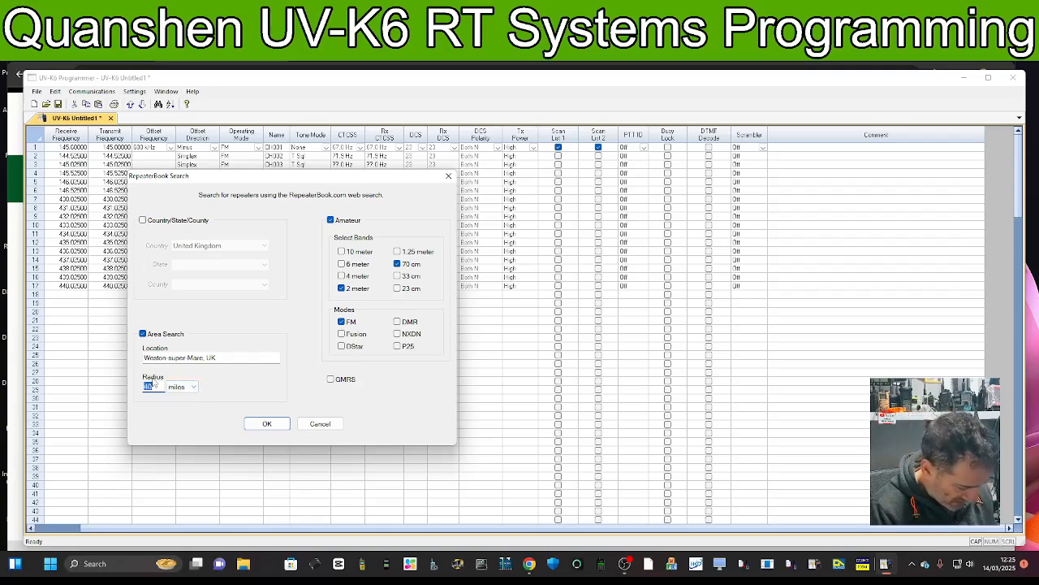
pyautogui.write('60')
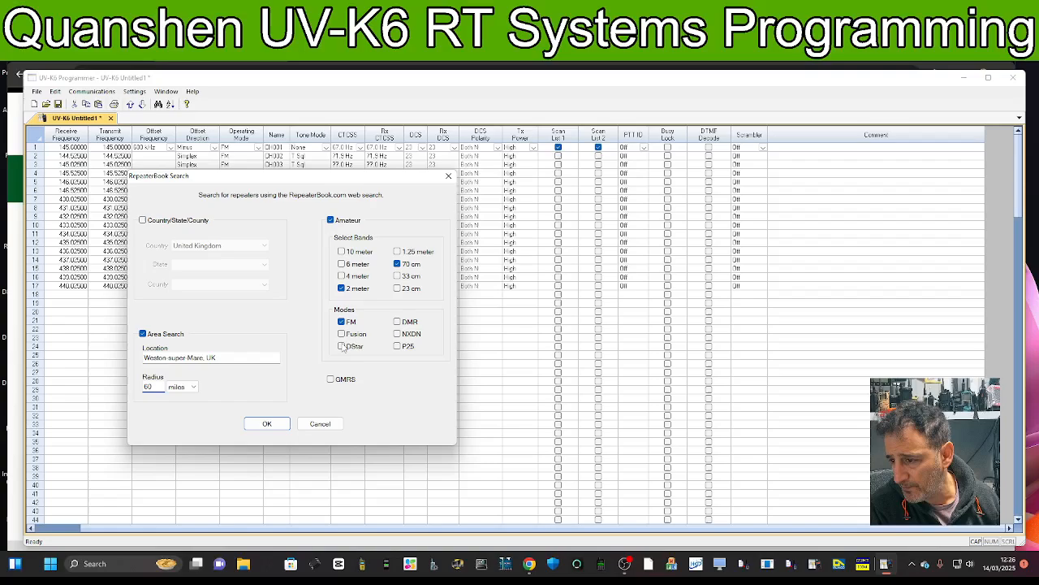
# - Add the 10 meter, 6 meter, 4 meter and 33 cm bands to the repeater search and run it
pyautogui.click(341, 264)
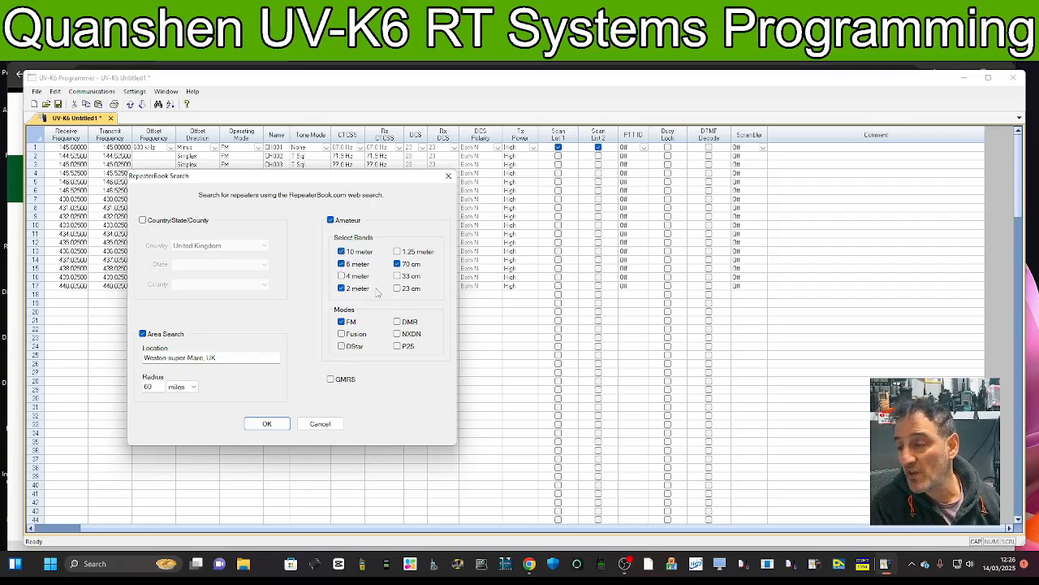
pyautogui.click(342, 276)
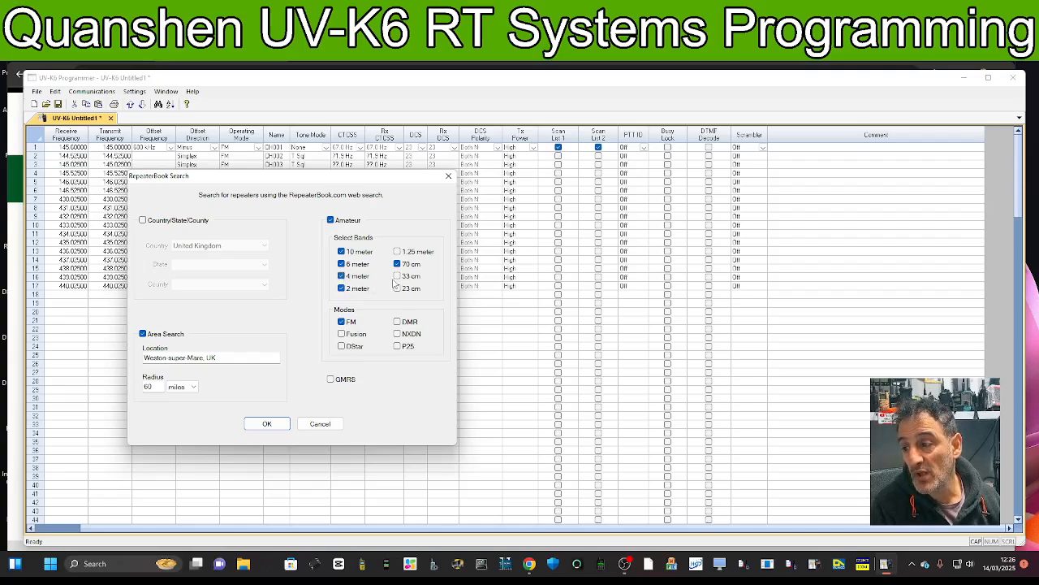
pyautogui.click(397, 276)
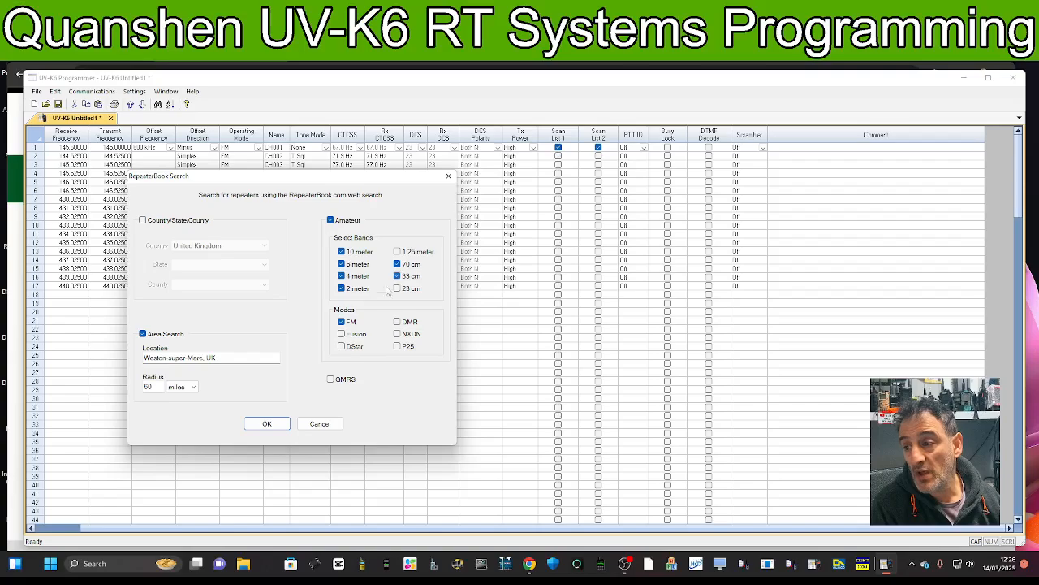
pyautogui.click(268, 424)
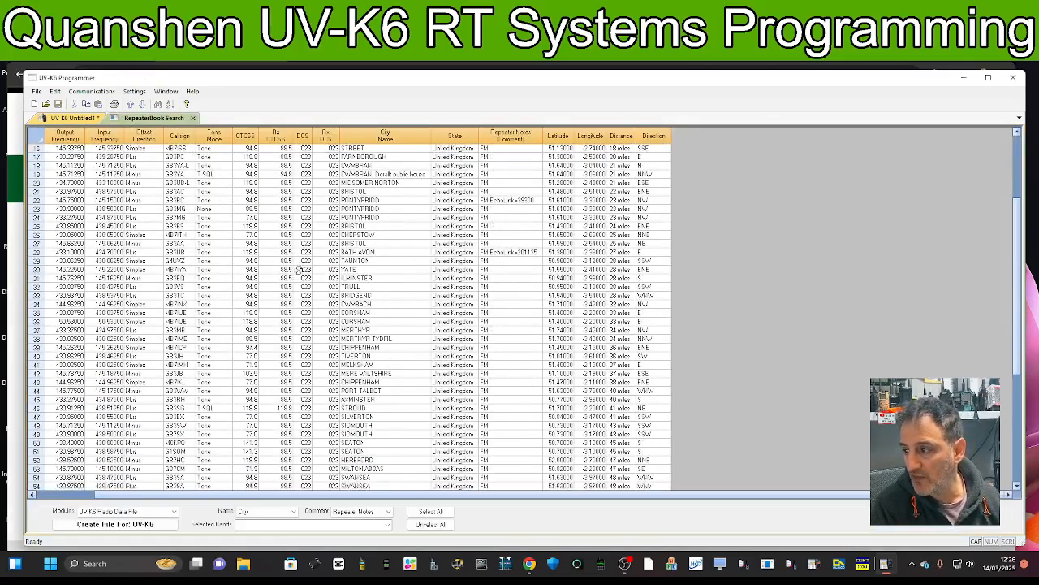
# - Review the RepeaterBook search results, select all the repeater rows from the last to the first and copy them
pyautogui.scroll(-3, 301, 282)
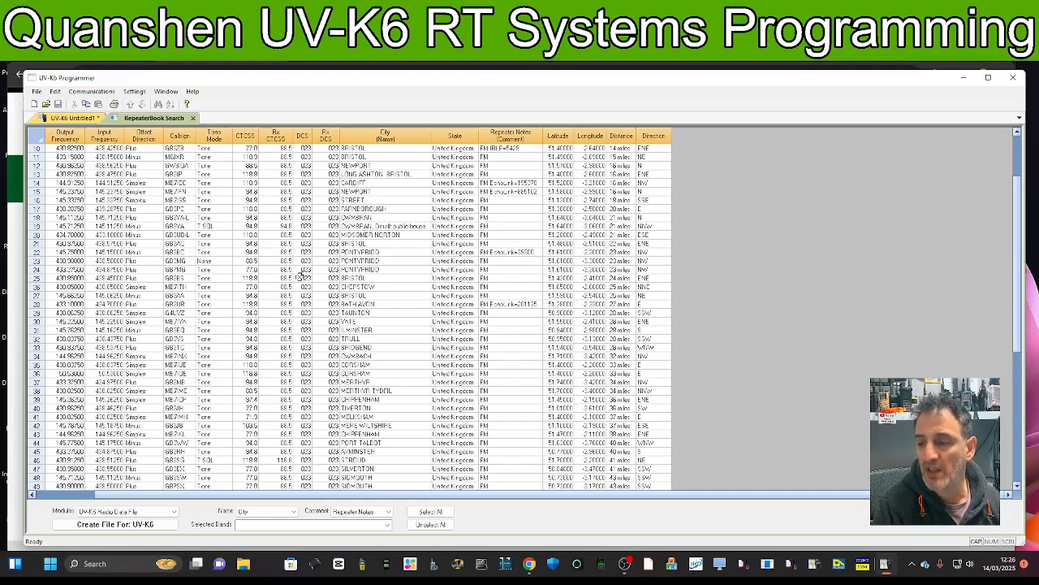
pyautogui.scroll(-3, 268, 276)
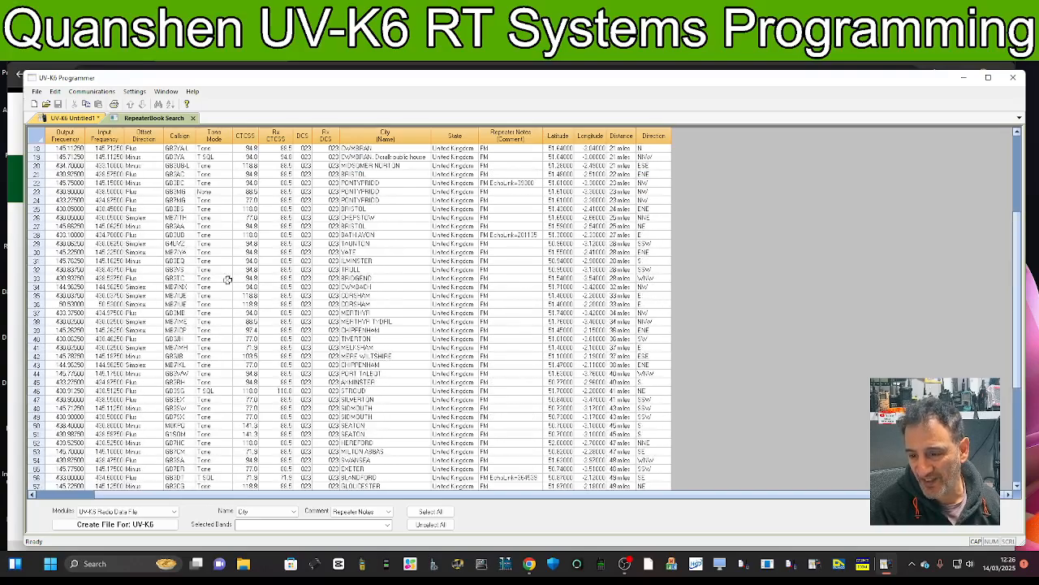
pyautogui.scroll(-3, 224, 276)
pyautogui.scroll(-4, 187, 285)
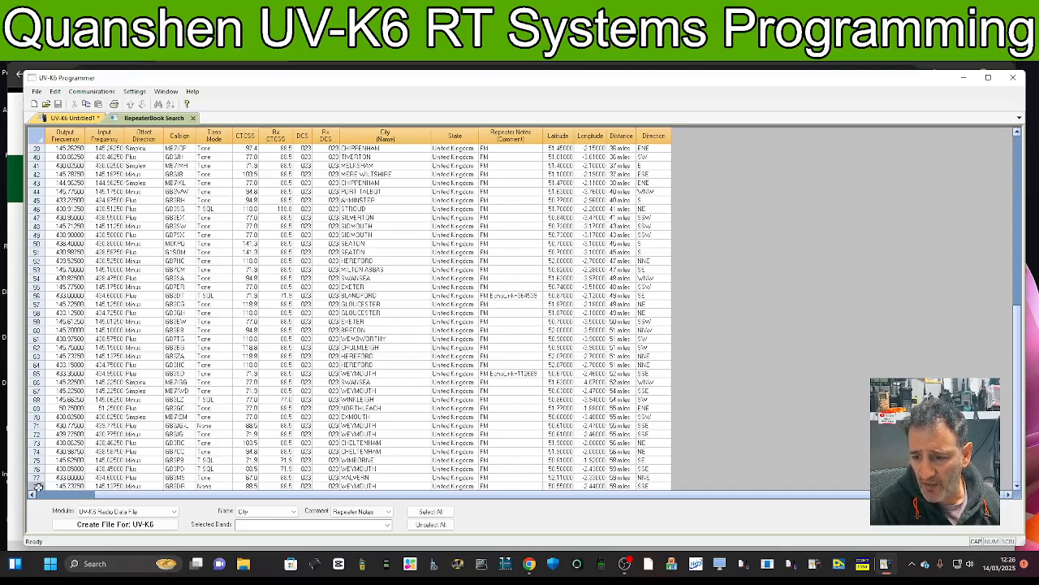
pyautogui.moveTo(37, 486); pyautogui.dragTo(50, 134)
pyautogui.scroll(1, 51, 133)
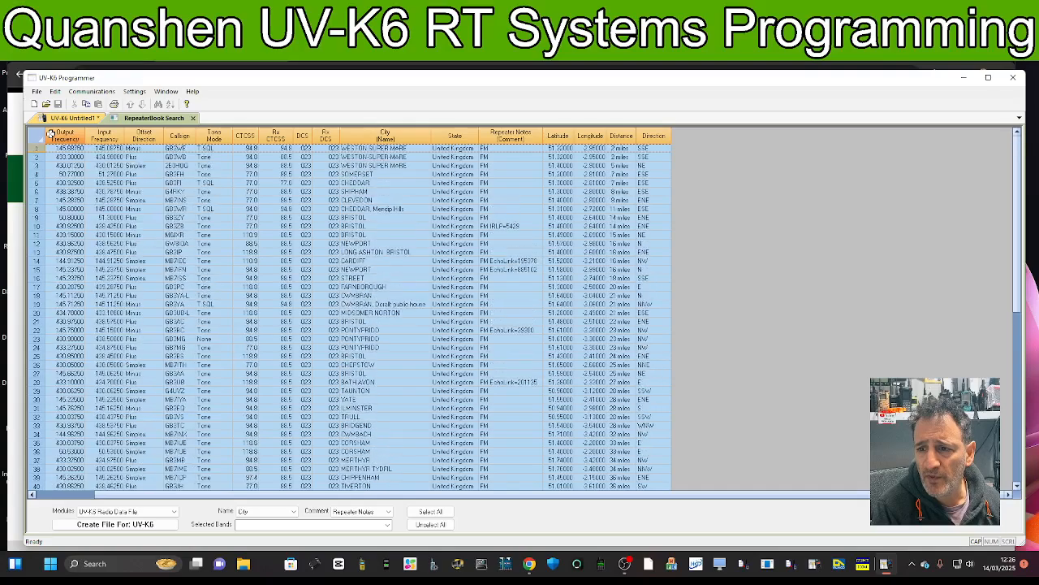
pyautogui.rightClick(96, 208)
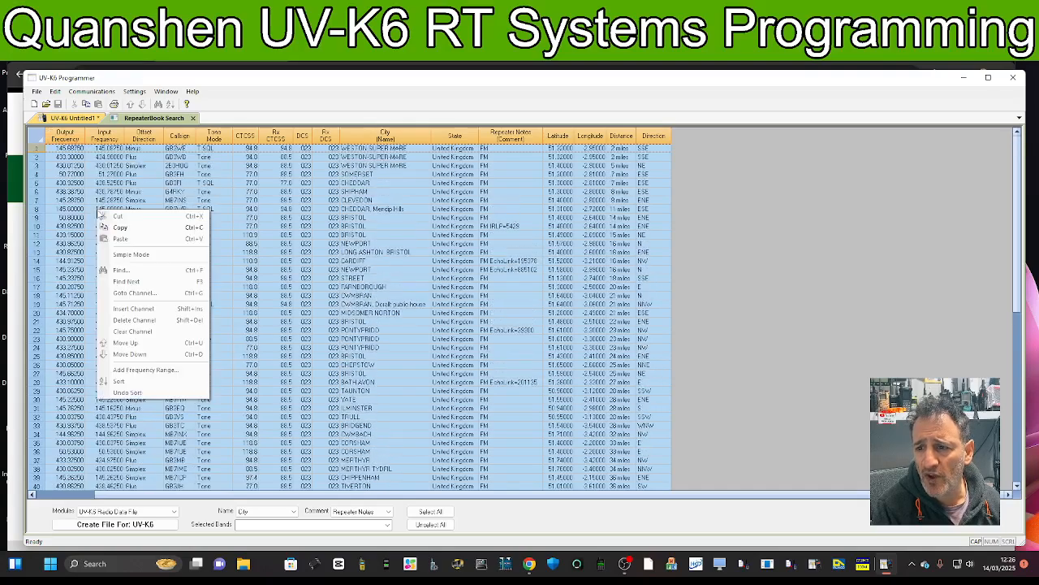
pyautogui.click(138, 227)
# - Paste the copied repeaters into the UV-K6 Untitled1 channel list starting at channel 1
pyautogui.click(69, 119)
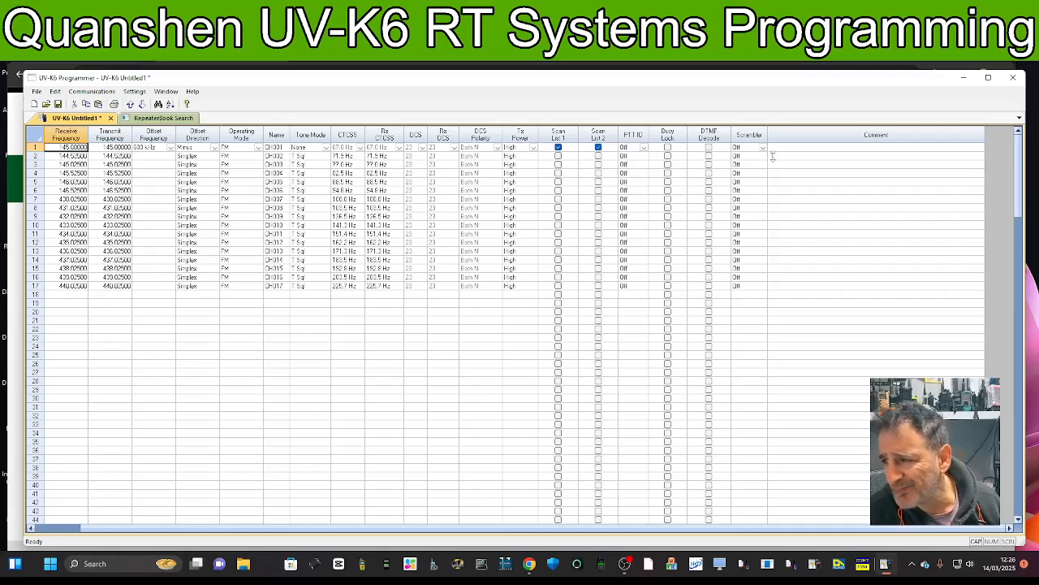
pyautogui.click(31, 147)
pyautogui.rightClick(34, 154)
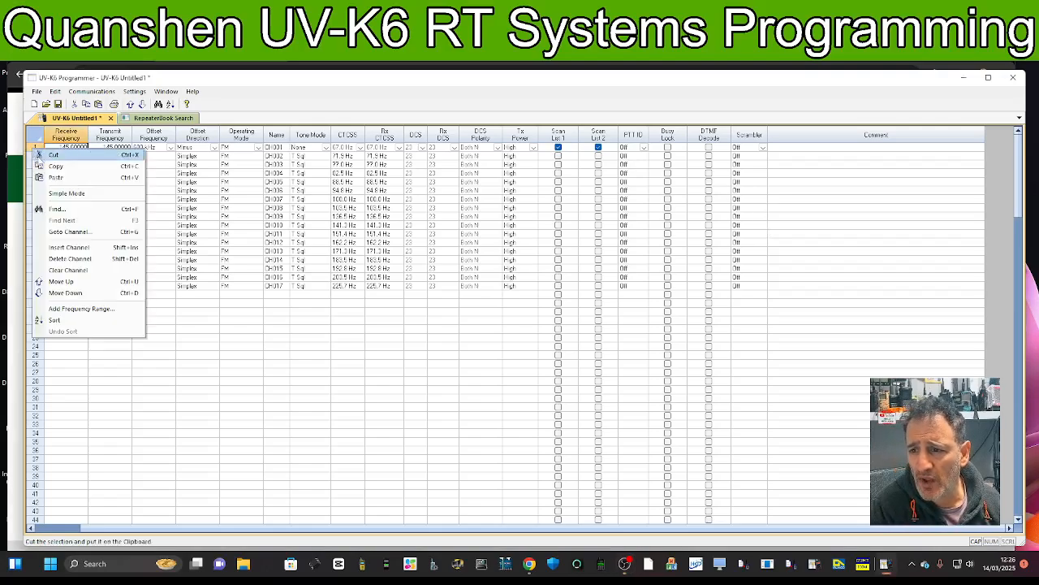
pyautogui.click(61, 178)
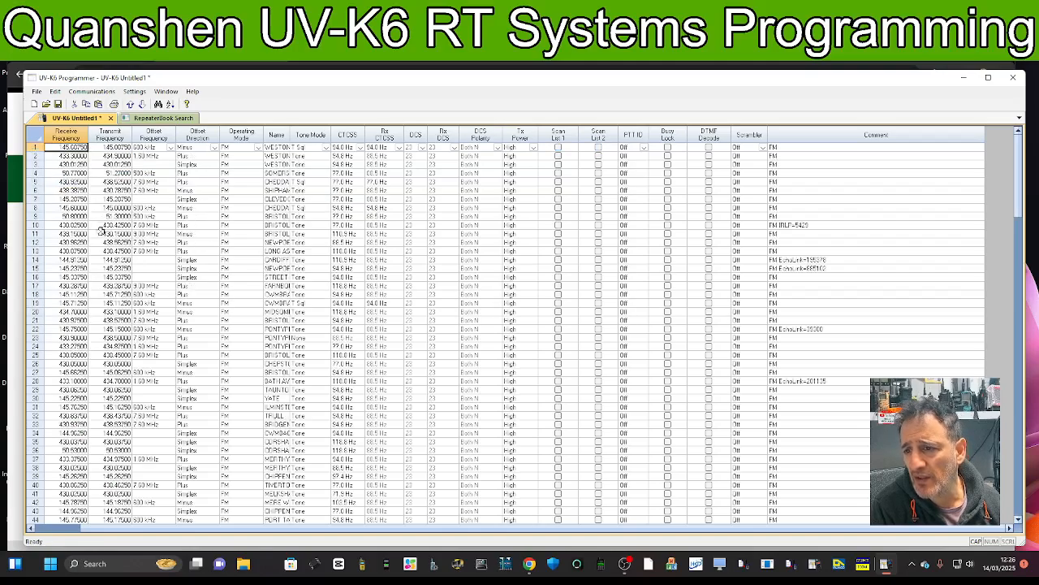
# - Look through the pasted repeater channels and send the channel data to the UV-K6 radio
pyautogui.scroll(-19, 142, 242)
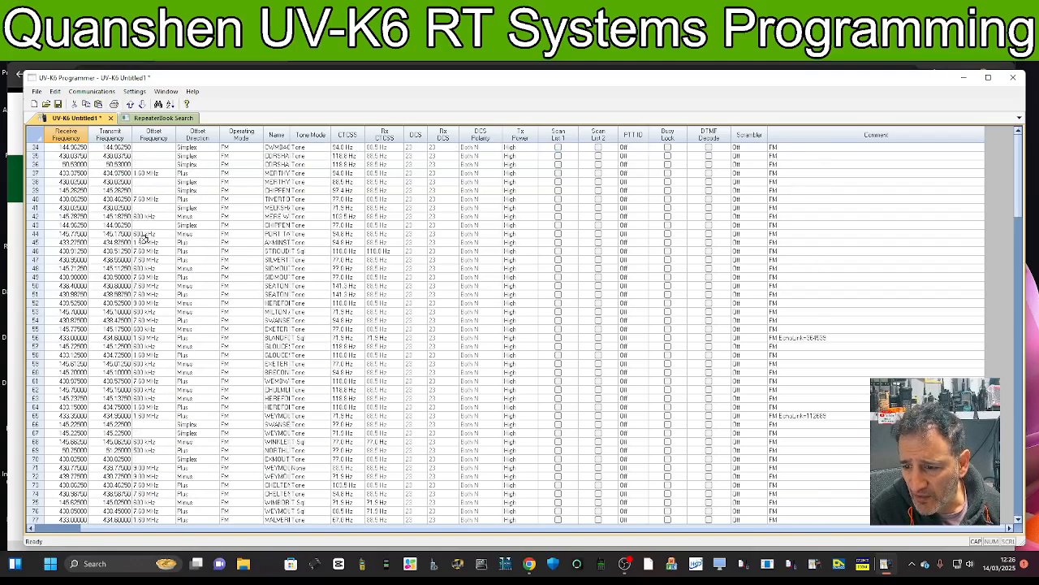
pyautogui.scroll(6, 73, 104)
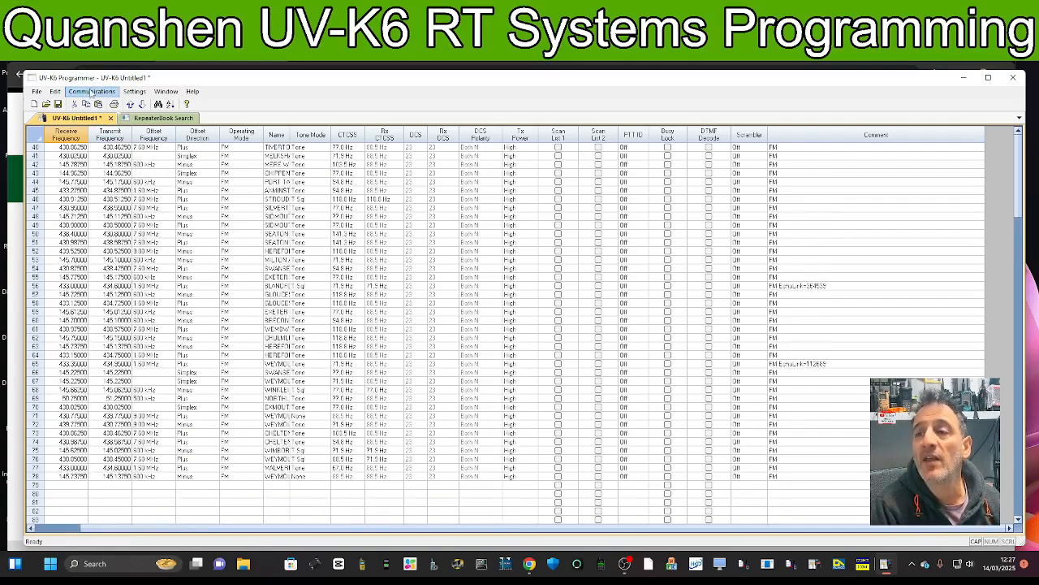
pyautogui.click(92, 91)
pyautogui.click(109, 114)
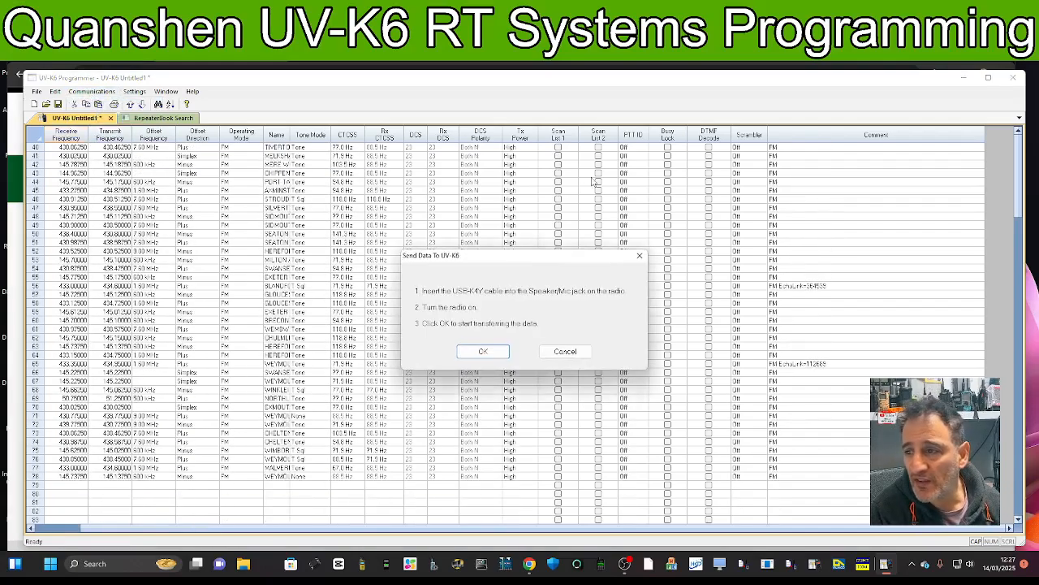
pyautogui.click(483, 351)
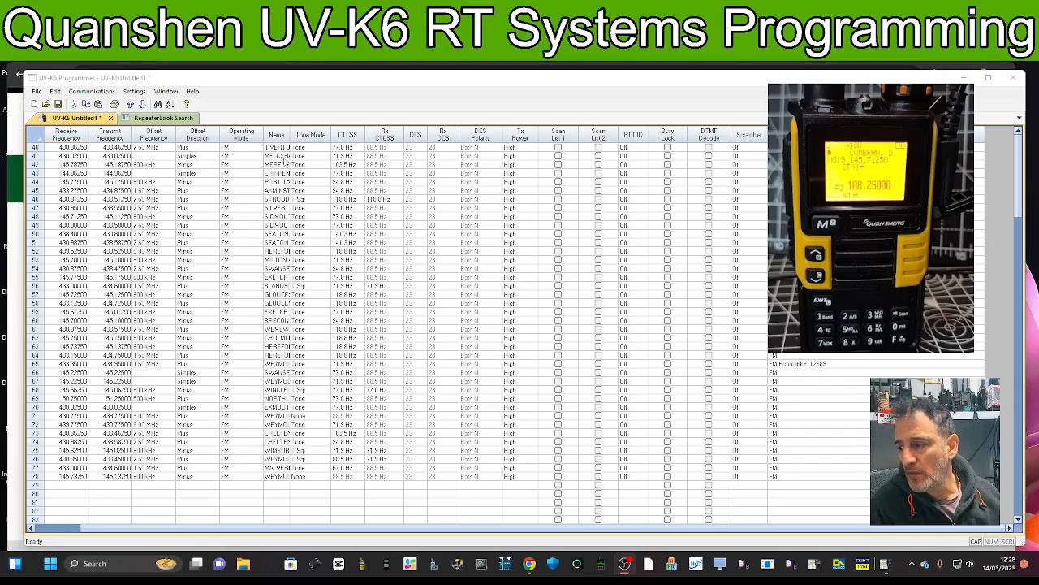
# - Save the channel file to the Desktop as a UVK6 radio data file named K6RT
pyautogui.click(91, 91)
pyautogui.moveTo(36, 94)
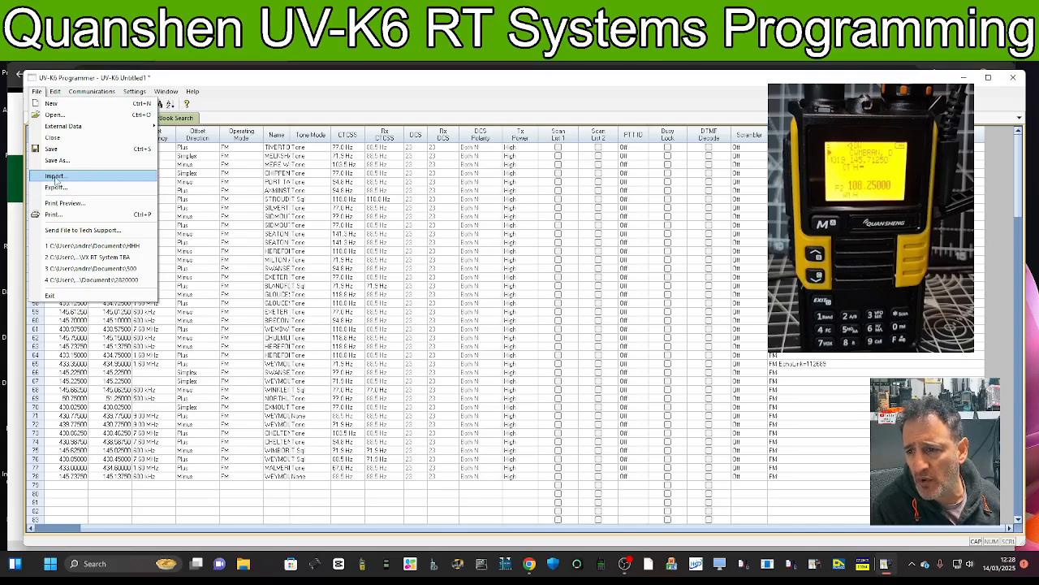
pyautogui.click(50, 150)
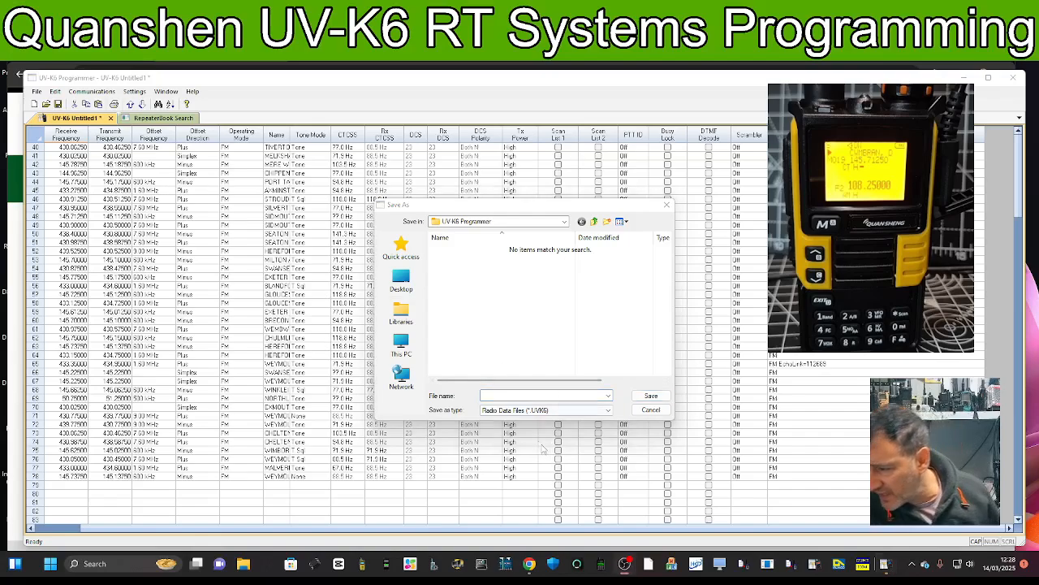
pyautogui.click(499, 396)
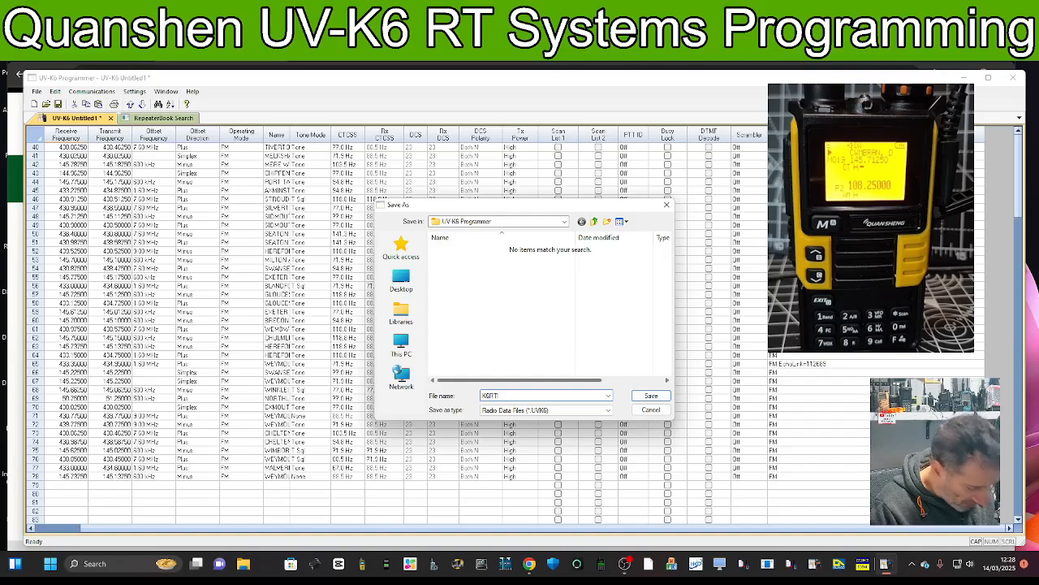
pyautogui.click(401, 280)
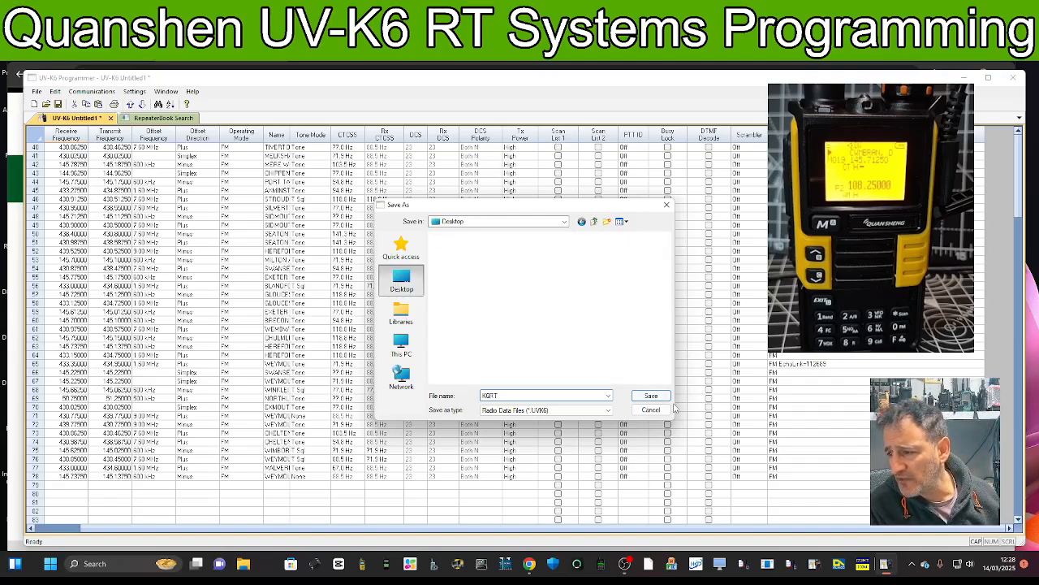
pyautogui.click(651, 396)
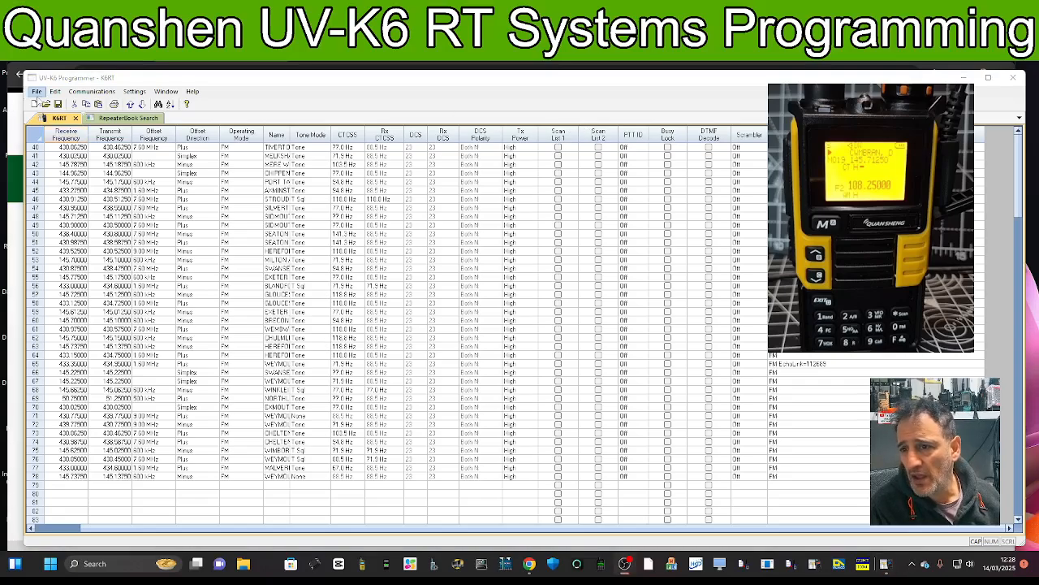
# - Export the K6RT channels to the Desktop as a tab-delimited file named FF
pyautogui.click(36, 92)
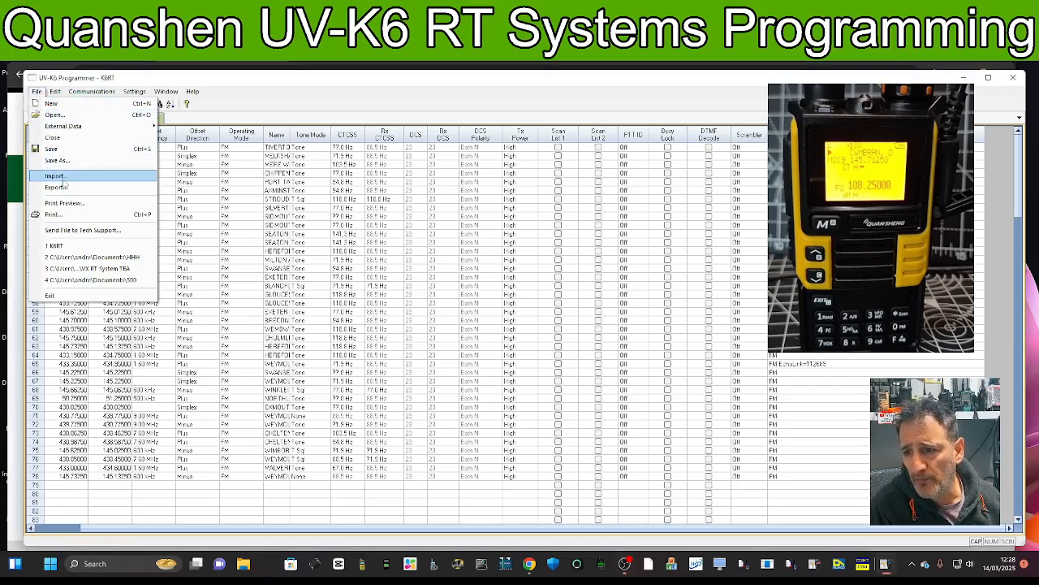
pyautogui.click(64, 191)
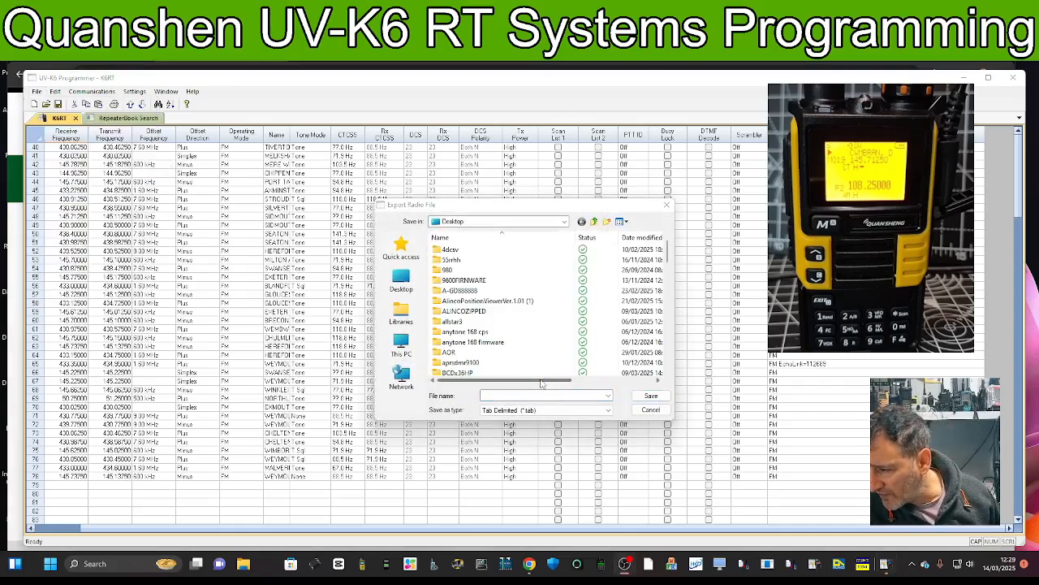
pyautogui.click(493, 395)
pyautogui.write('FT')
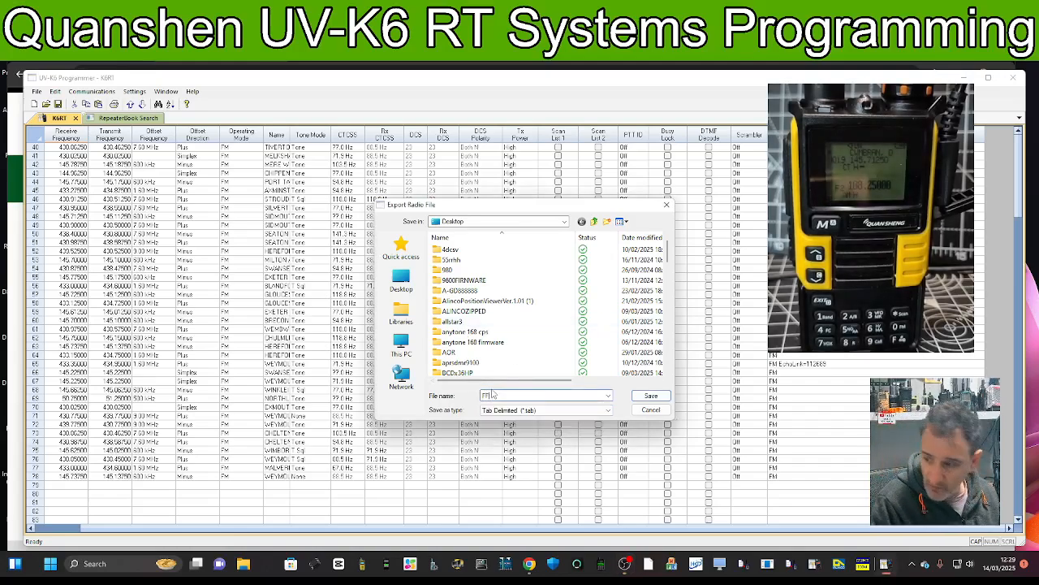
pyautogui.click(401, 280)
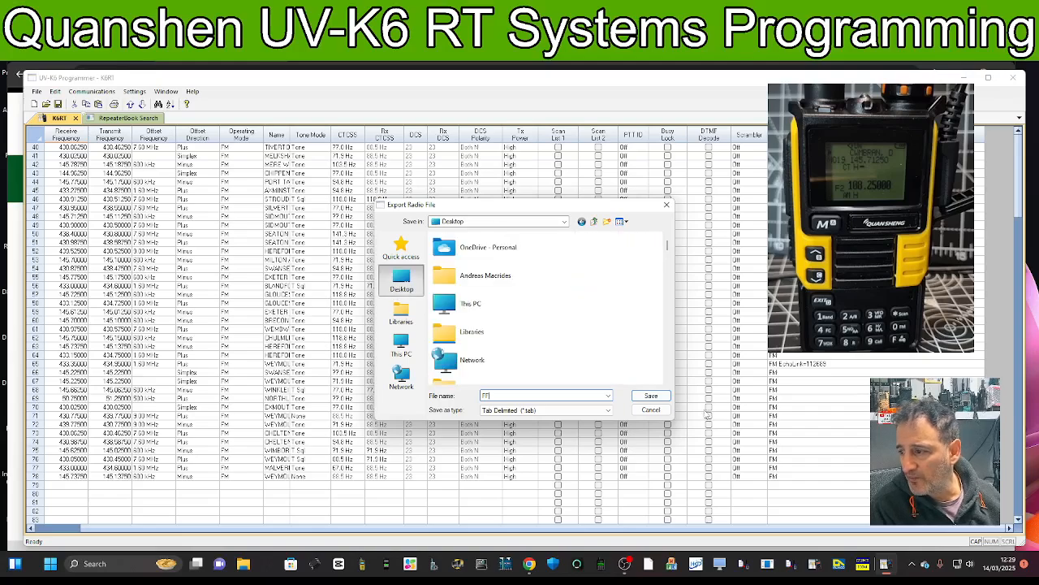
pyautogui.click(651, 397)
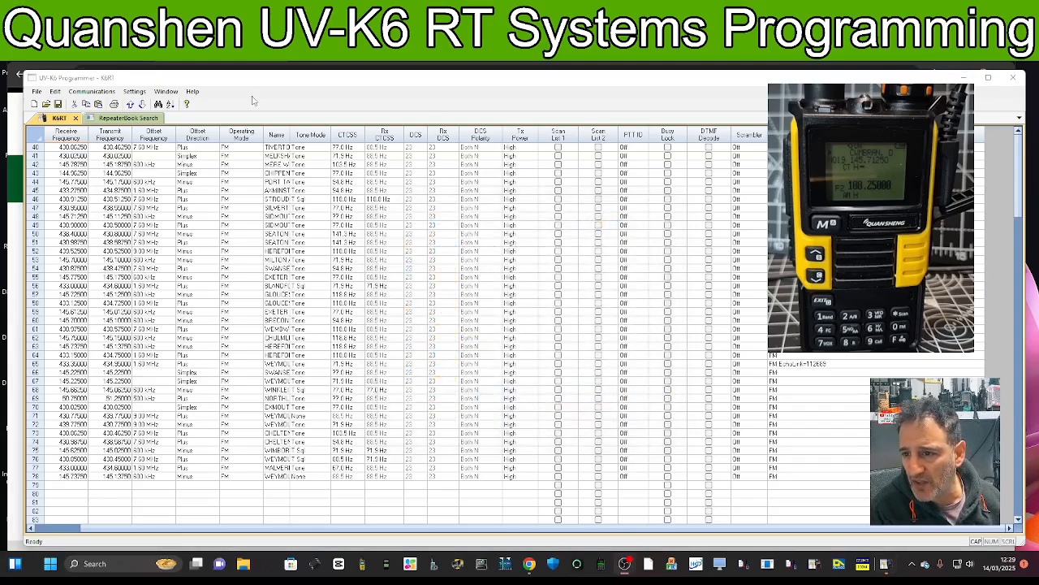
# - Open the Frequency Lists from the external data sources and apply all the Marine Channels to the K6RT file
pyautogui.click(37, 92)
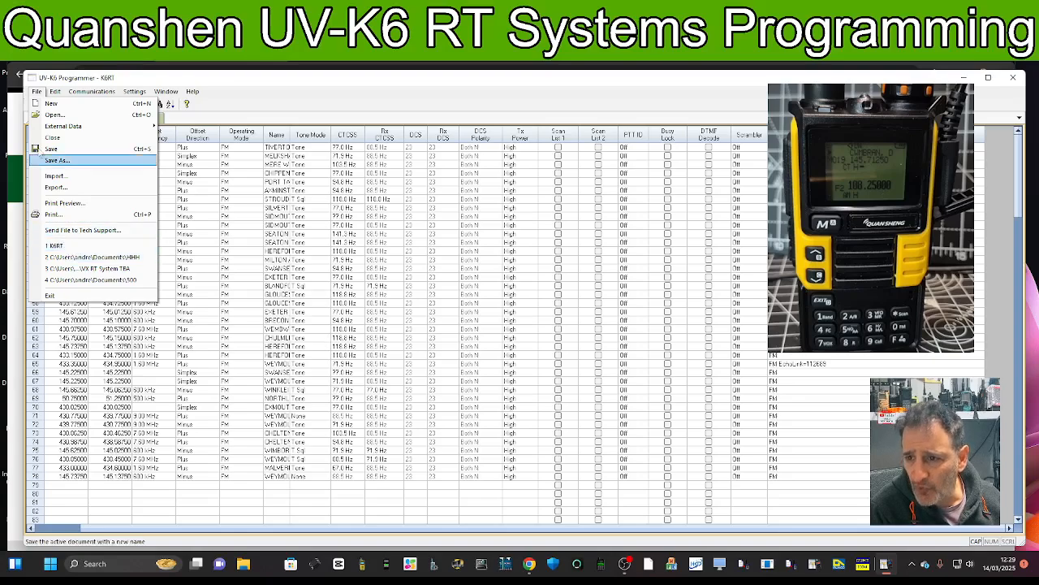
pyautogui.moveTo(50, 128)
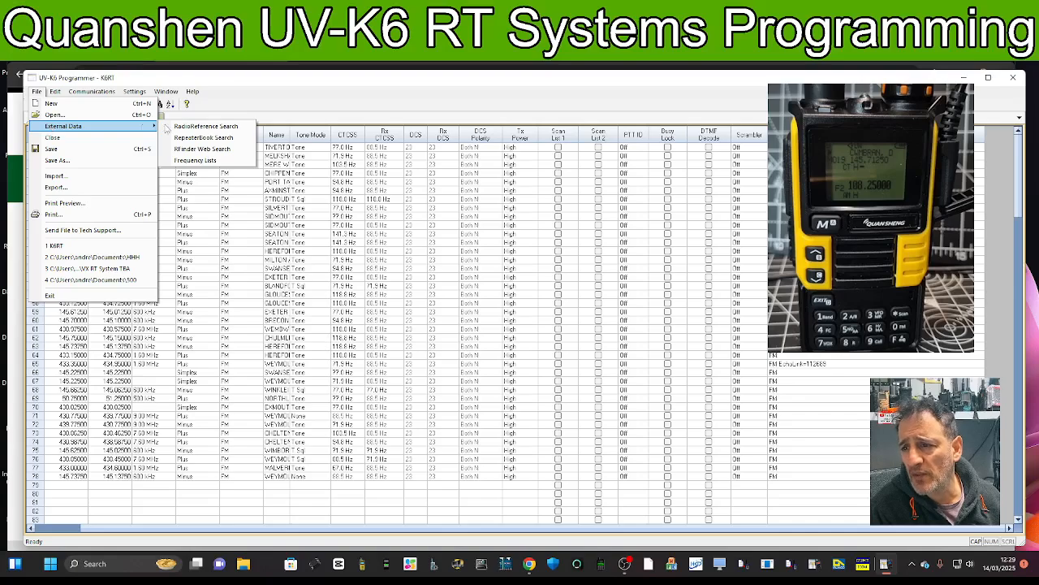
pyautogui.click(202, 161)
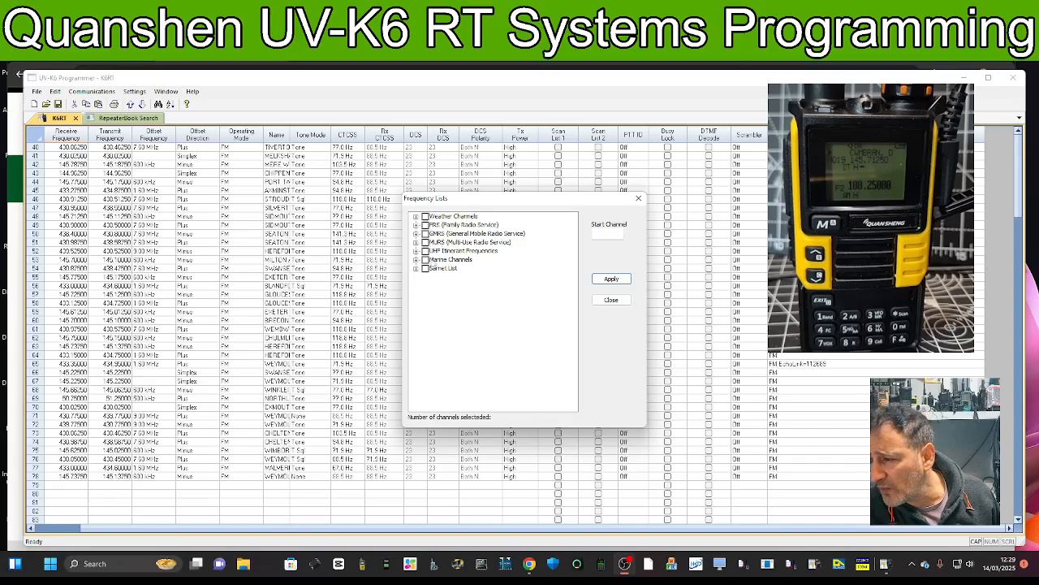
pyautogui.click(425, 260)
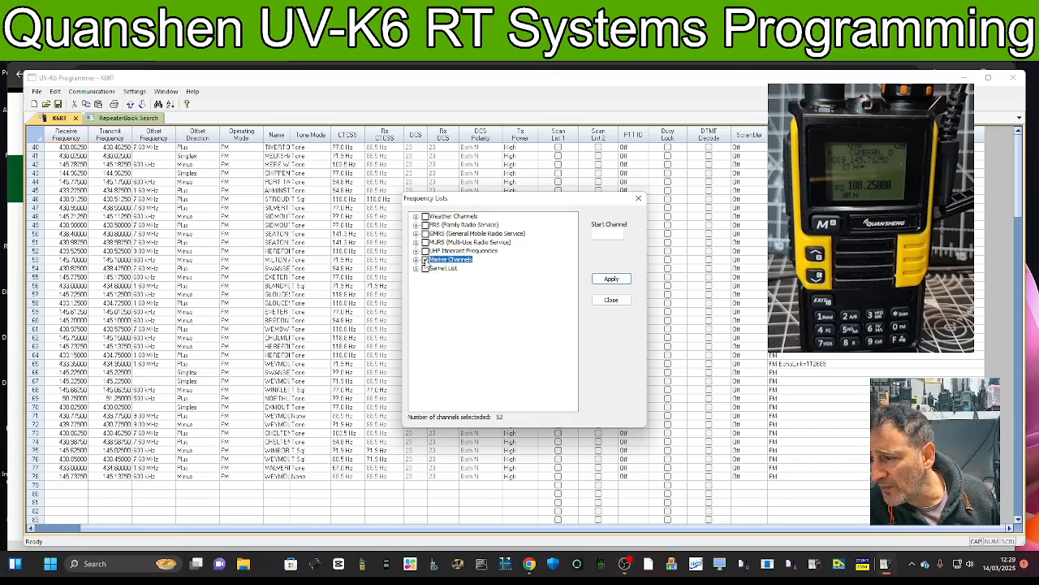
pyautogui.click(612, 280)
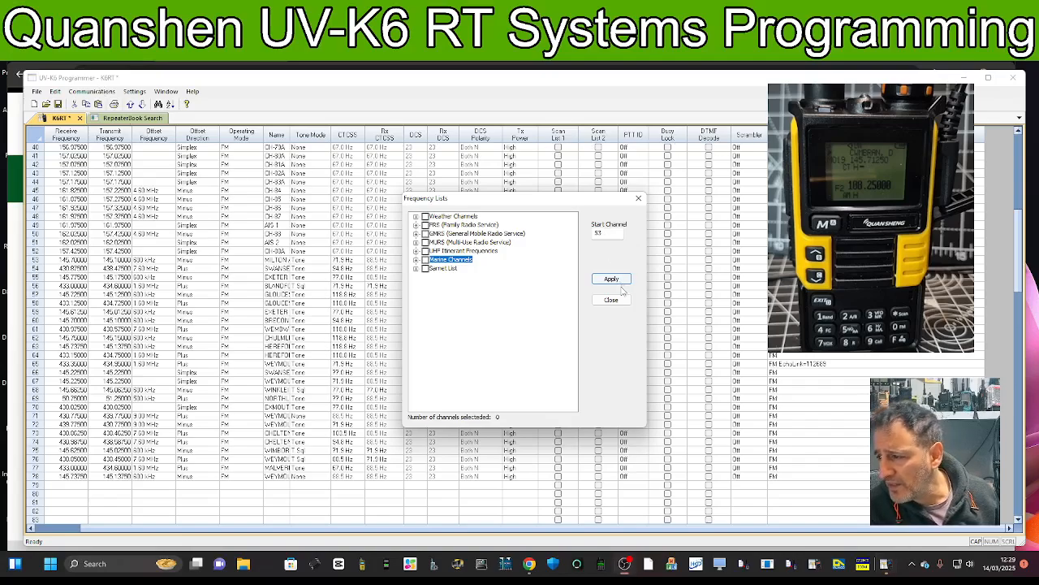
# - Apply the Marine Channels list a second time from start channel 53 and close the frequency lists
pyautogui.click(425, 260)
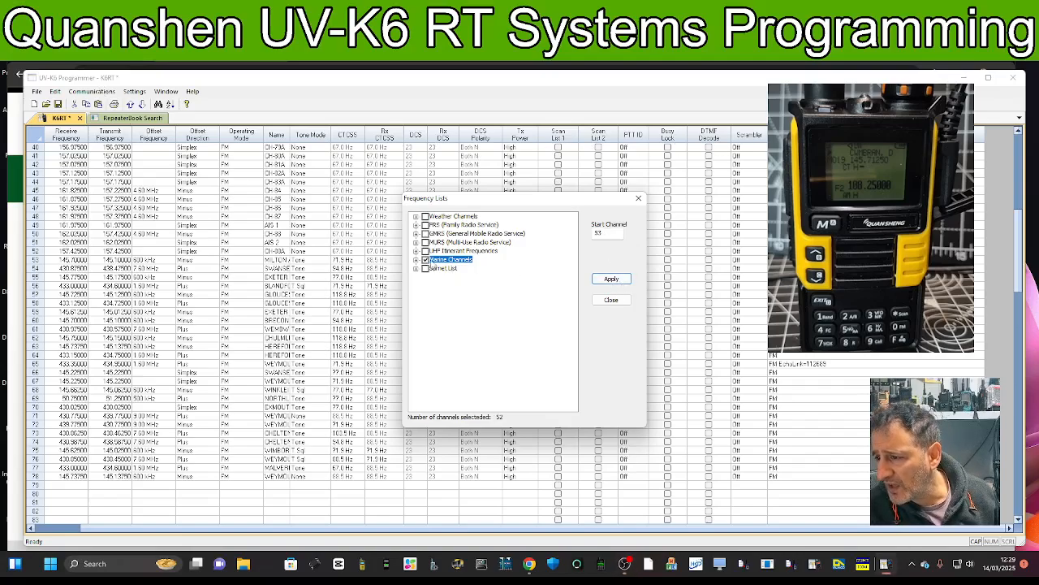
pyautogui.click(612, 279)
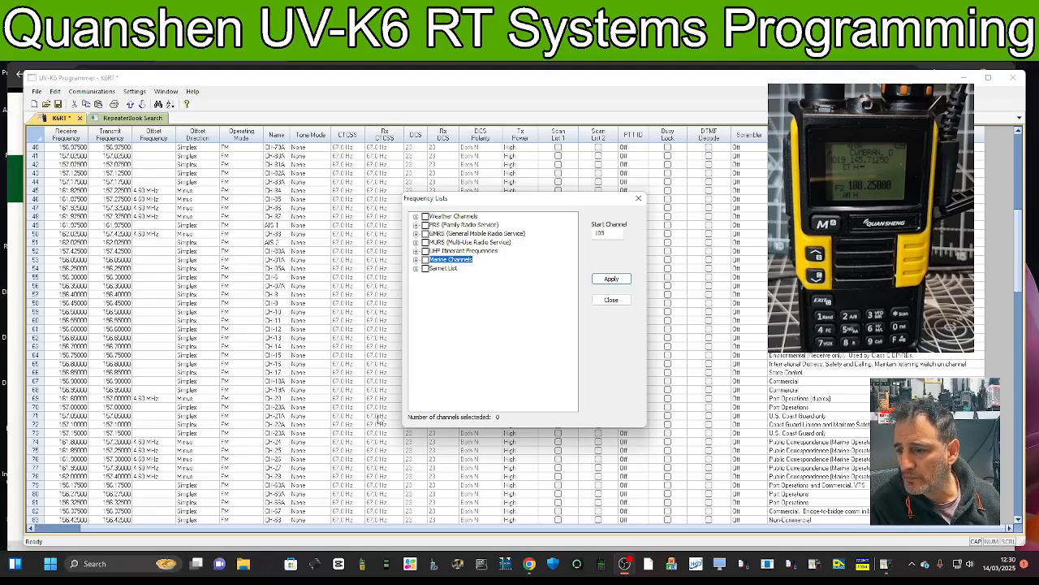
pyautogui.click(611, 299)
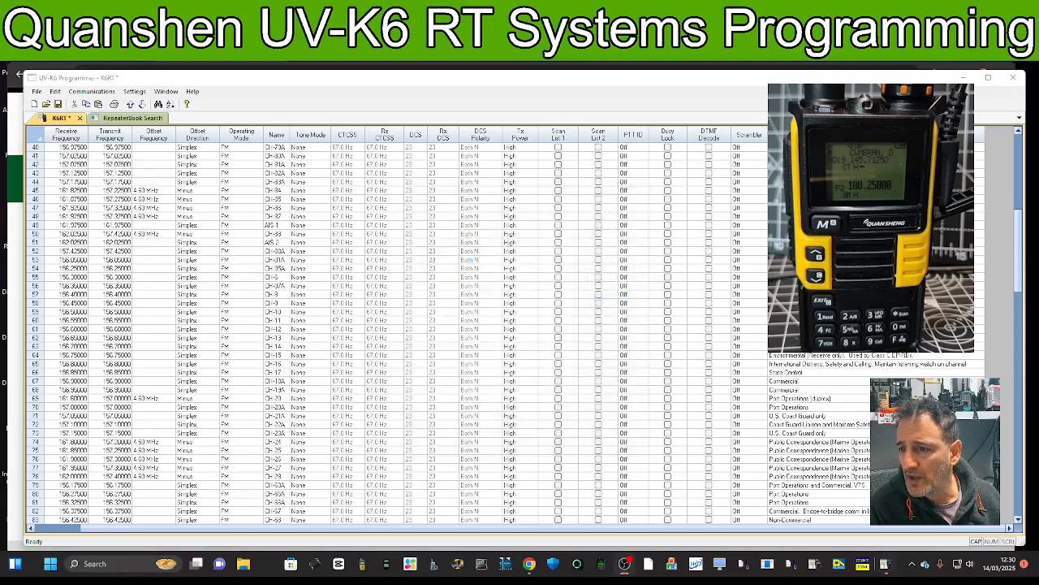
# - Select and copy all filled channels, 1 to 104, of the K6RT file, and switch to the RepeaterBook Search results
pyautogui.scroll(-13, 97, 442)
pyautogui.scroll(-1, 98, 440)
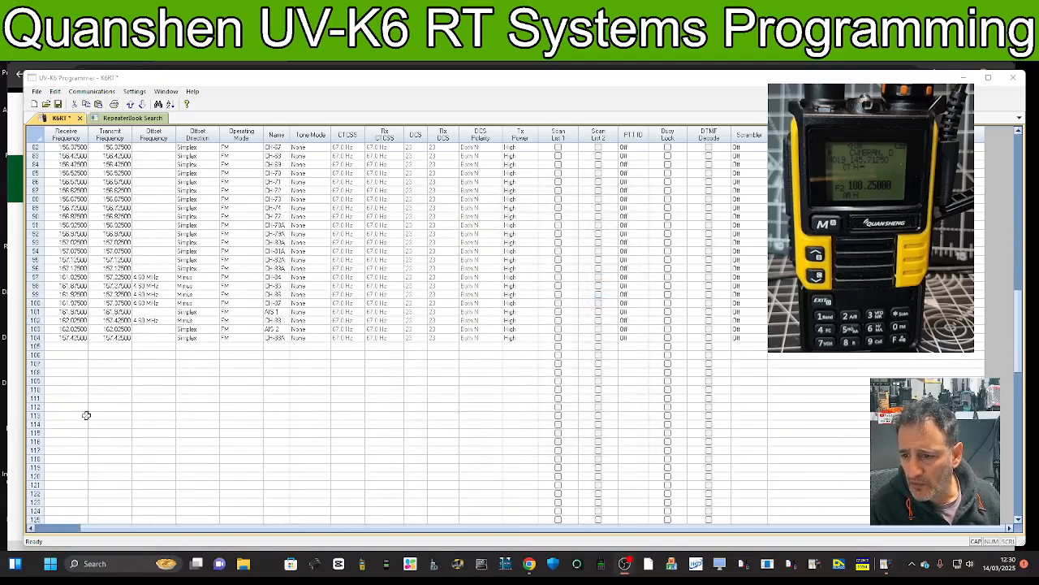
pyautogui.click(39, 337)
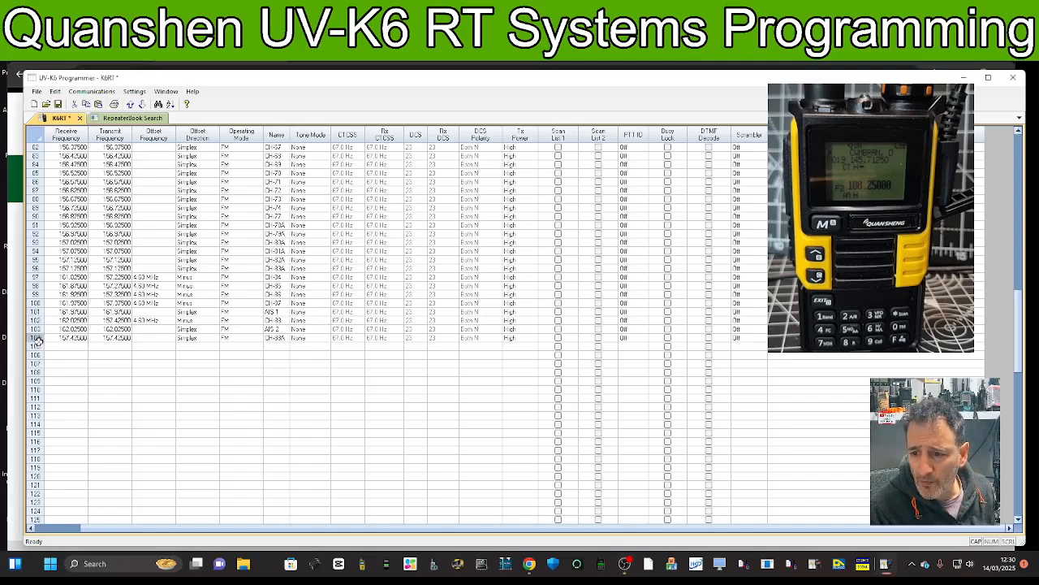
pyautogui.click(37, 340)
pyautogui.moveTo(36, 339); pyautogui.dragTo(46, 134)
pyautogui.rightClick(122, 240)
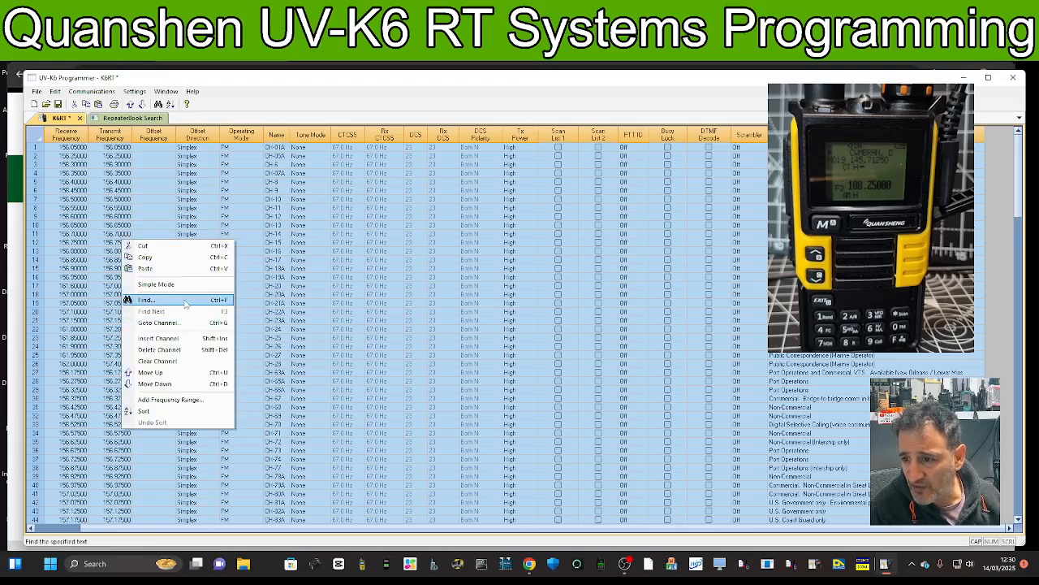
pyautogui.click(146, 257)
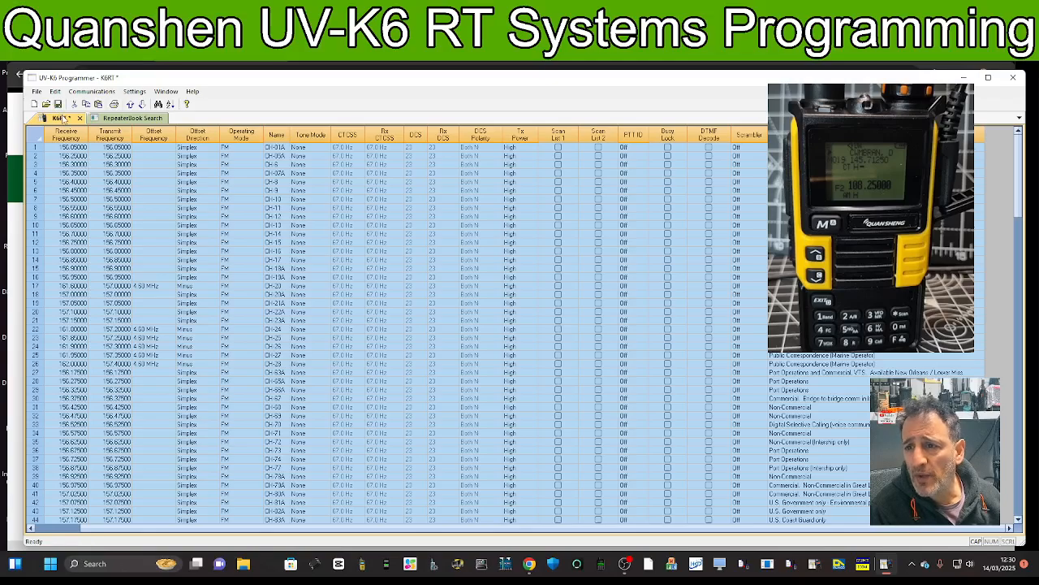
pyautogui.click(130, 119)
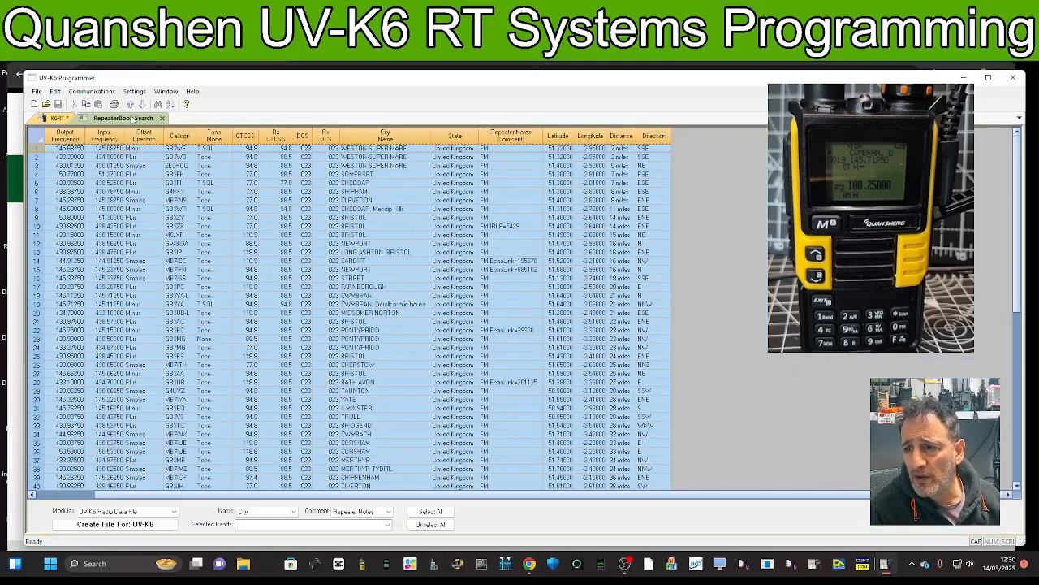
pyautogui.click(50, 119)
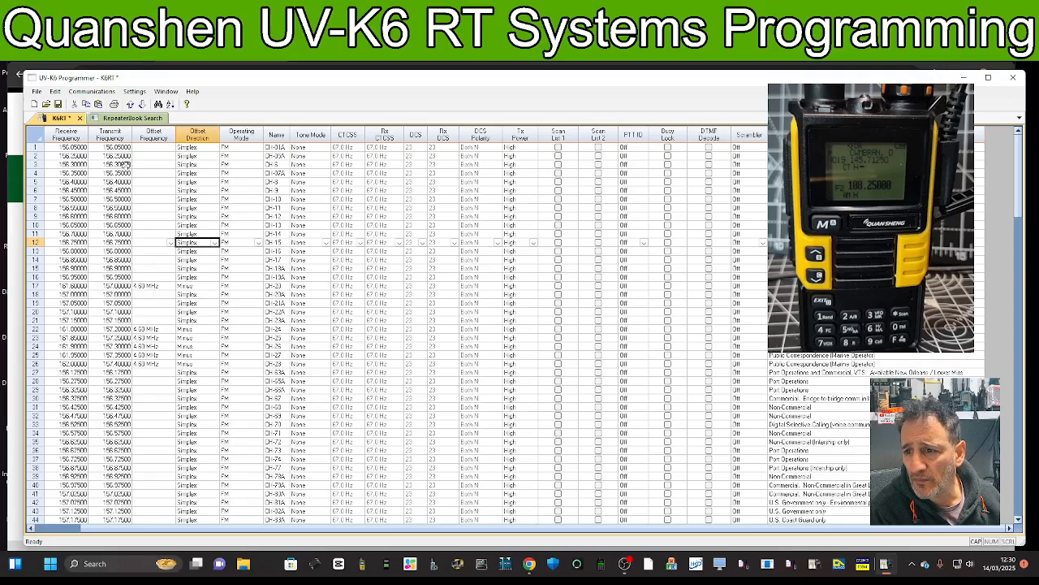
pyautogui.click(118, 119)
pyautogui.click(62, 122)
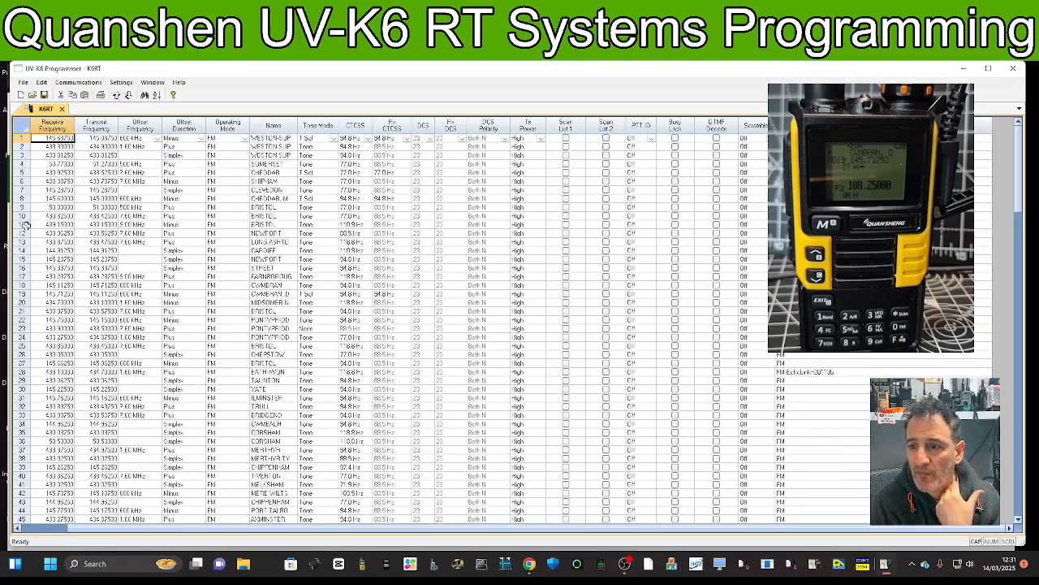
# - Paste the copied marine channels into the K6RT repeater file, starting at the first empty channel, 79
pyautogui.scroll(-3, 174, 285)
pyautogui.scroll(3, 165, 265)
pyautogui.scroll(-20, 122, 209)
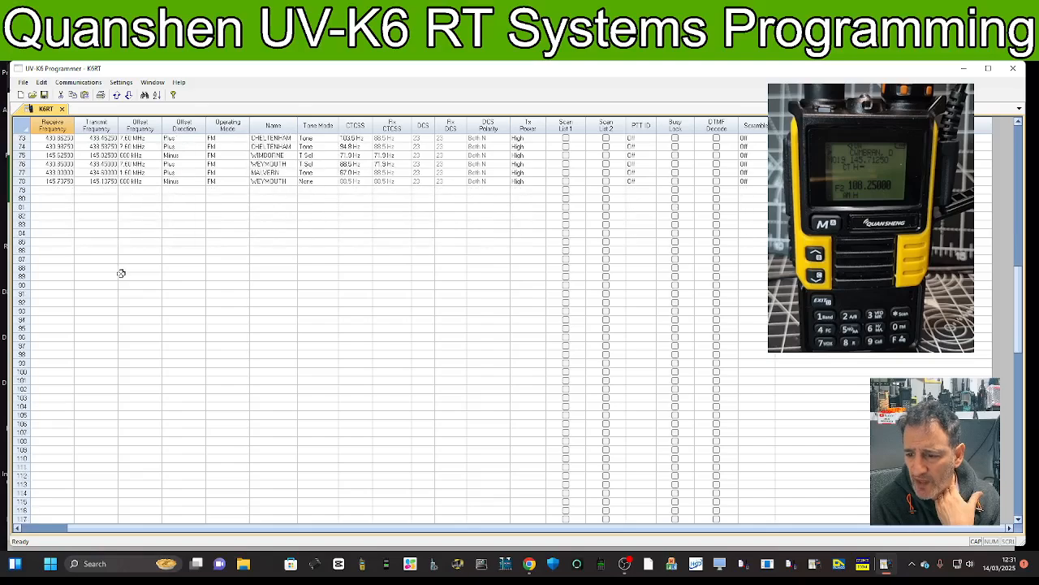
pyautogui.scroll(4, 113, 270)
pyautogui.click(26, 322)
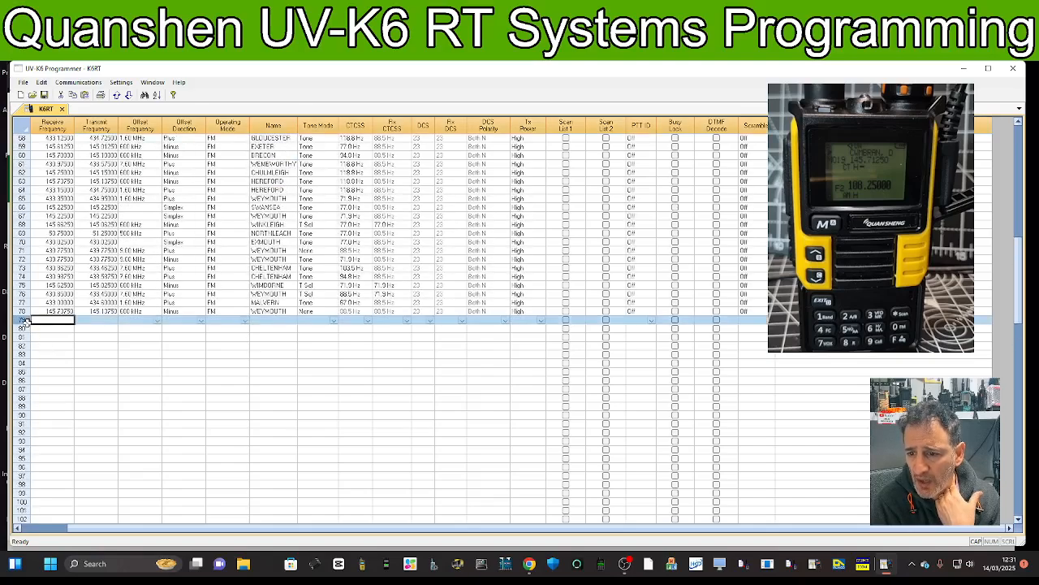
pyautogui.rightClick(26, 322)
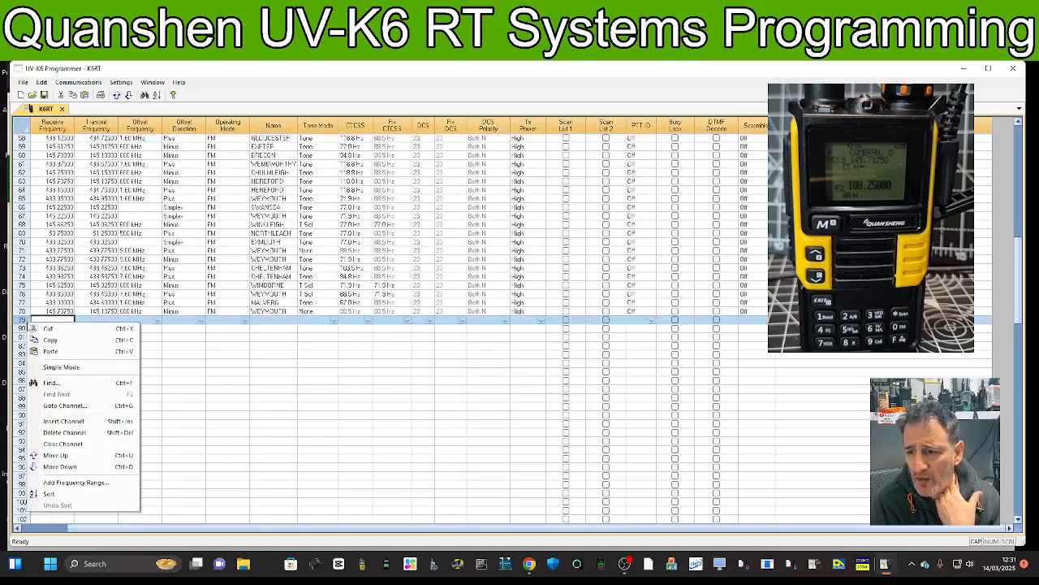
pyautogui.click(62, 349)
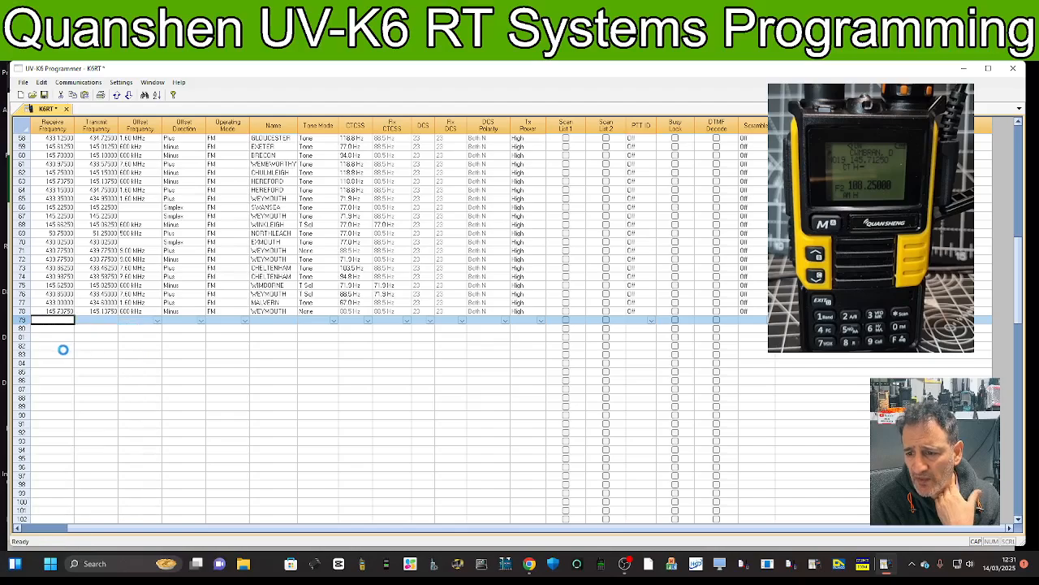
# - Send the combined repeater and marine channel data to the UV-K6 radio
pyautogui.click(75, 83)
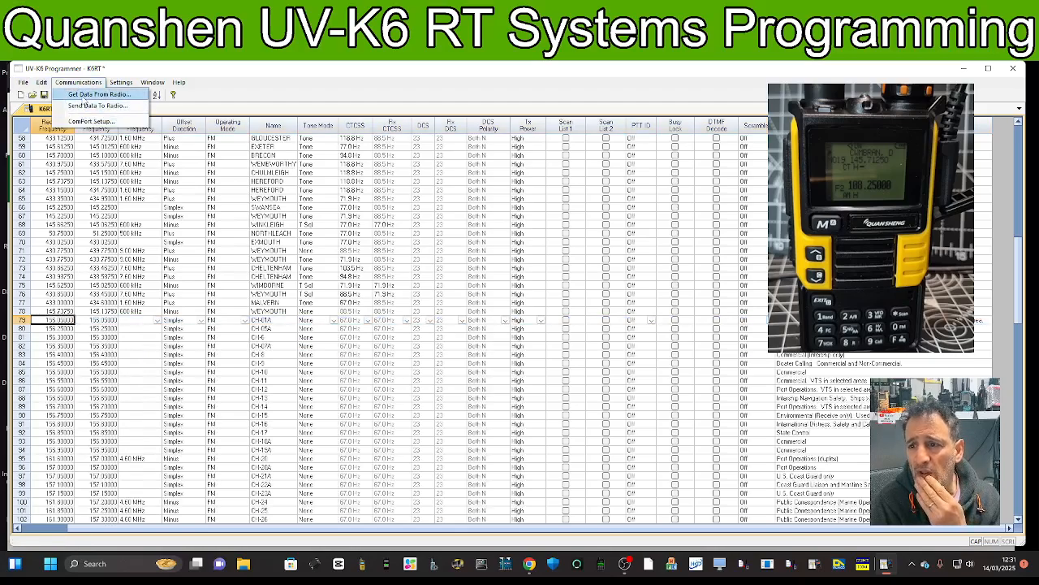
pyautogui.click(89, 106)
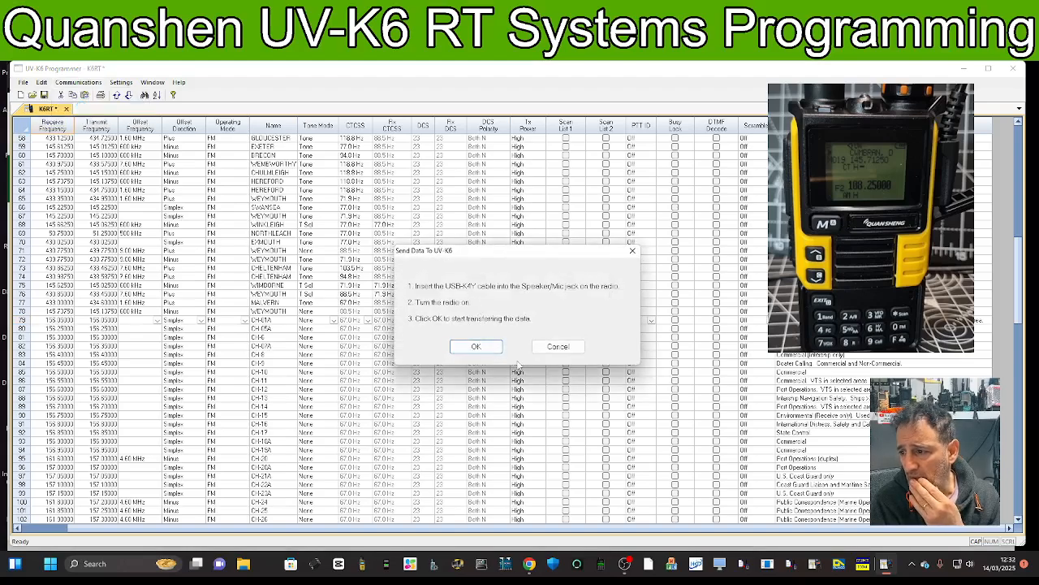
pyautogui.click(476, 346)
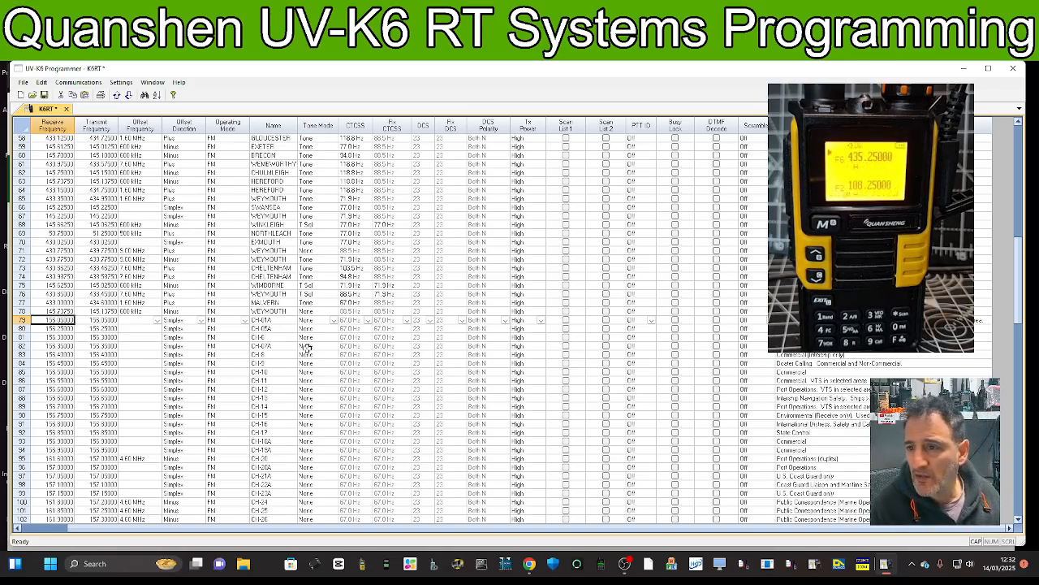
# - Open the radio menu settings and enter the station call sign on the second line of the Power On Message
pyautogui.click(91, 83)
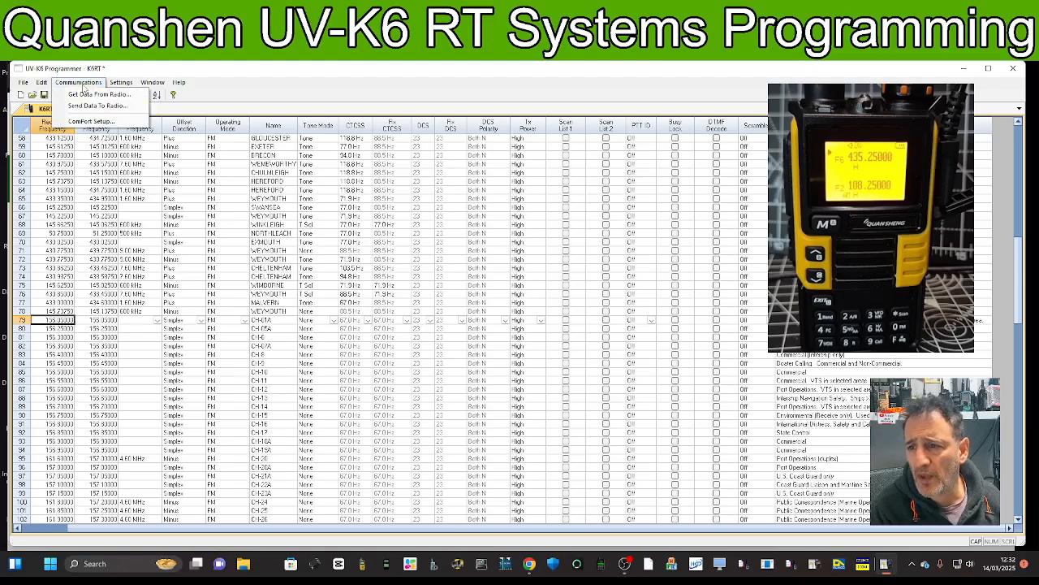
pyautogui.moveTo(116, 84)
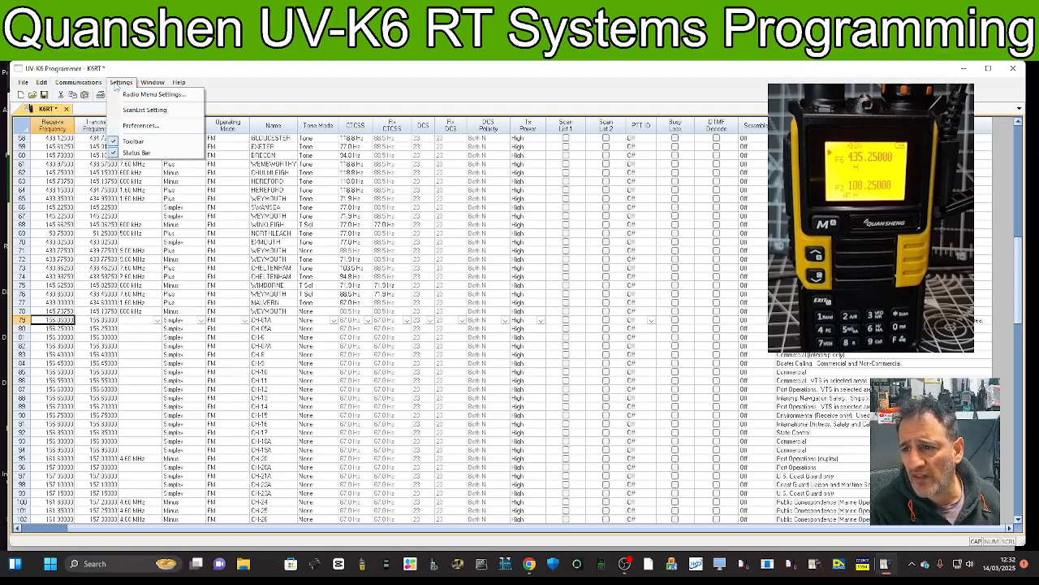
pyautogui.click(153, 94)
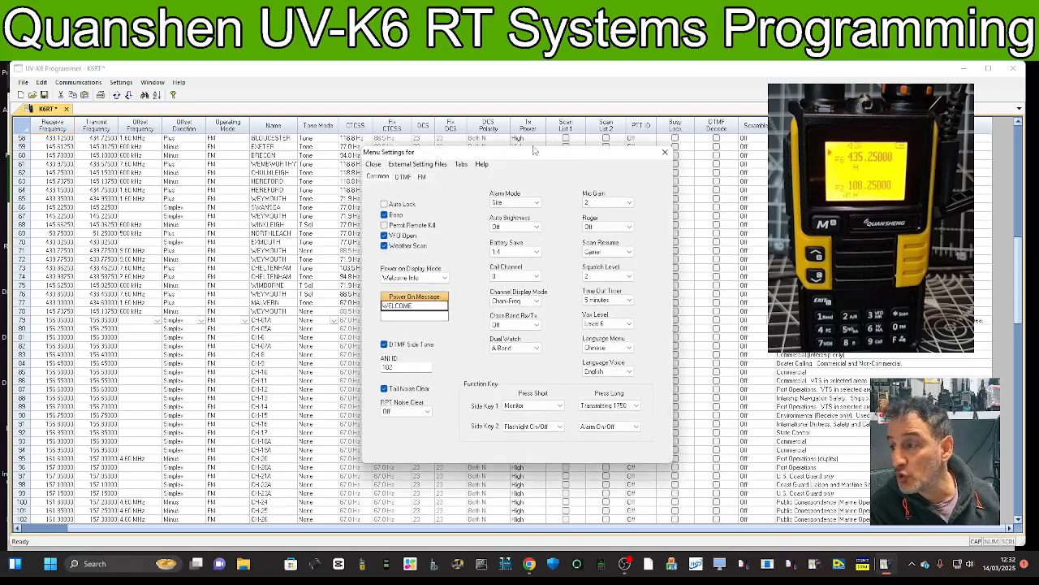
pyautogui.moveTo(535, 150); pyautogui.dragTo(298, 153)
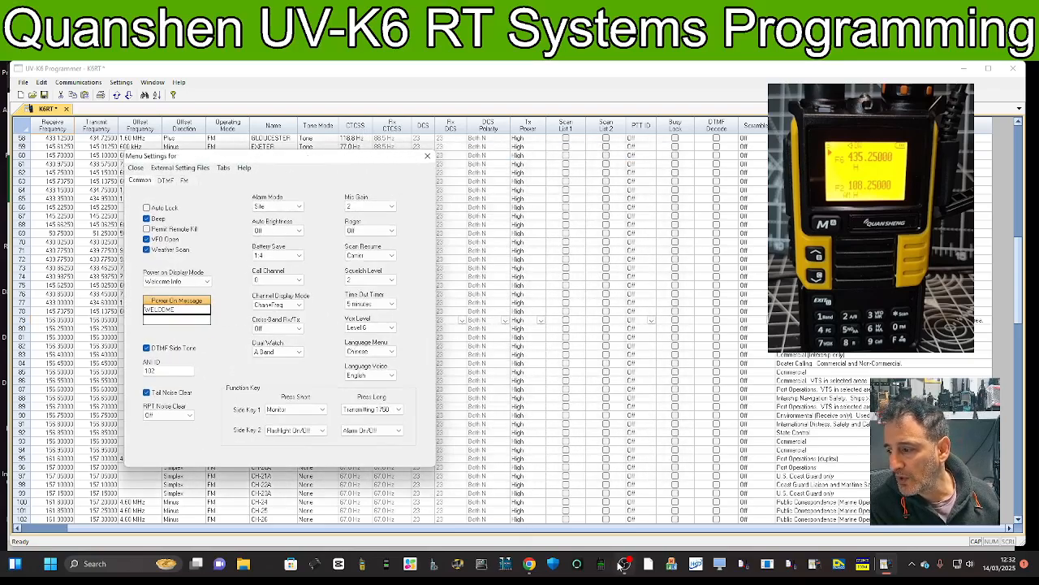
pyautogui.click(624, 566)
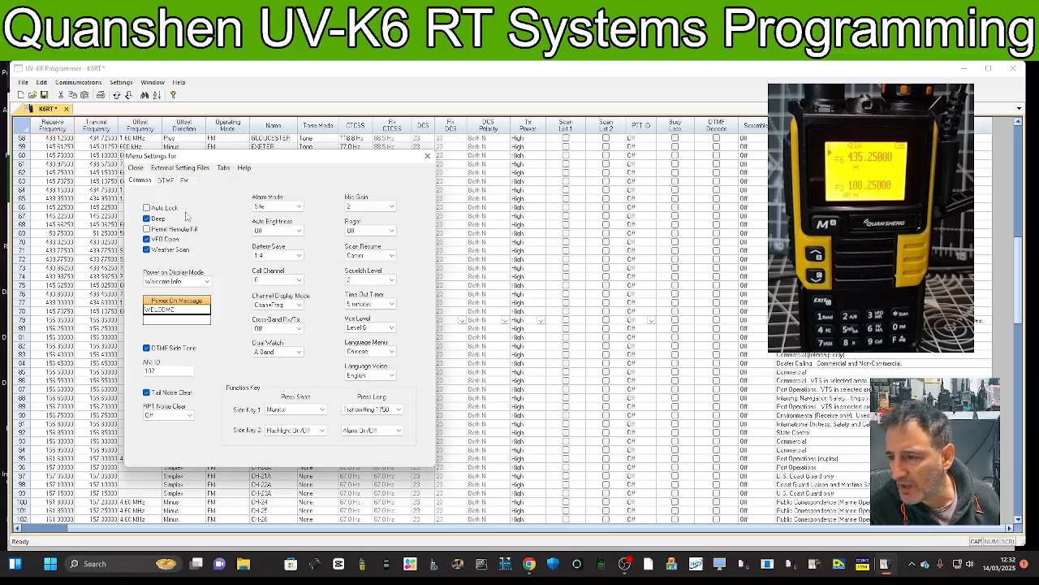
pyautogui.moveTo(295, 160); pyautogui.dragTo(304, 153)
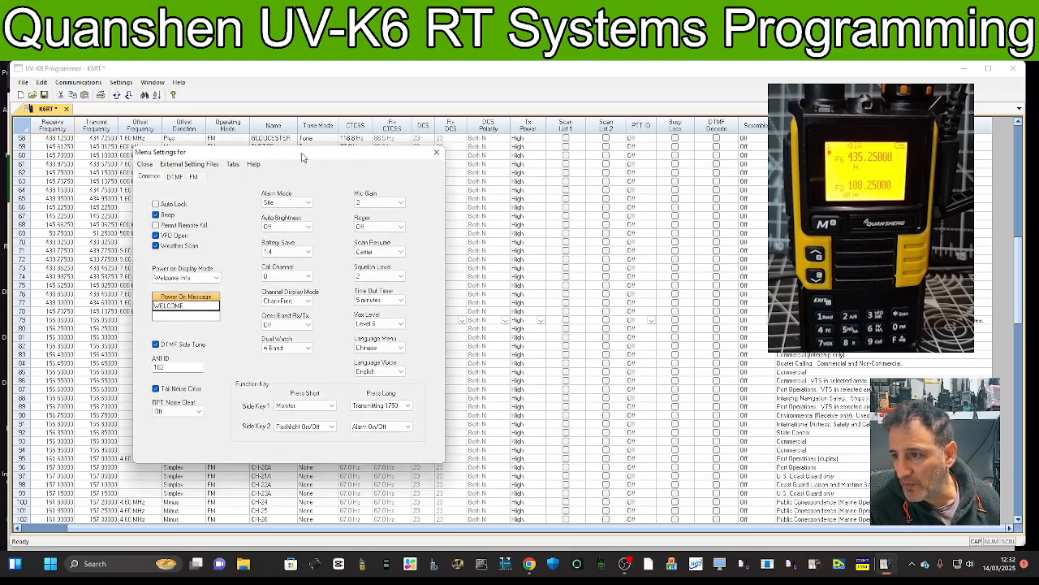
pyautogui.click(180, 313)
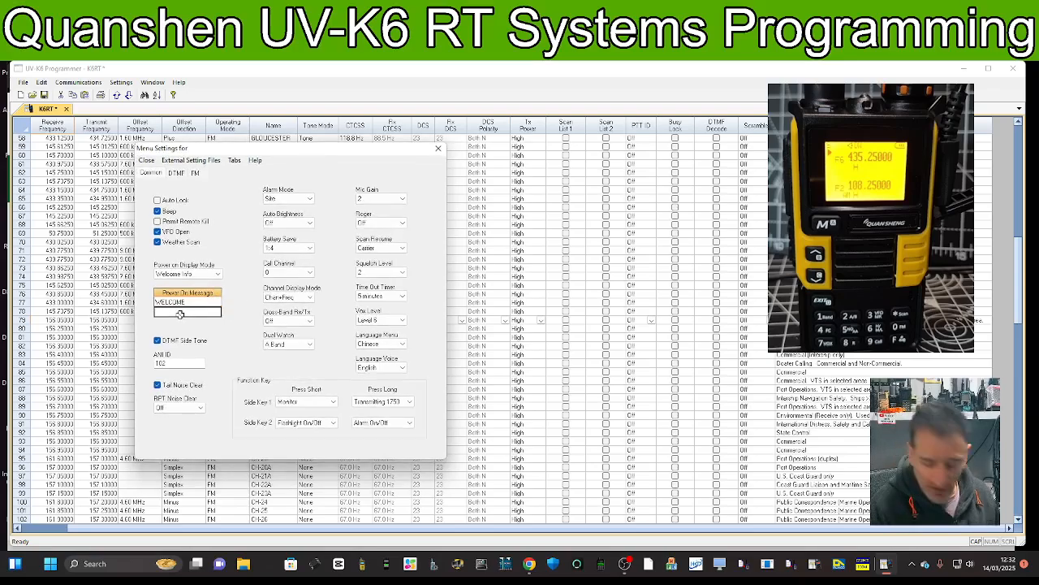
pyautogui.write('M')
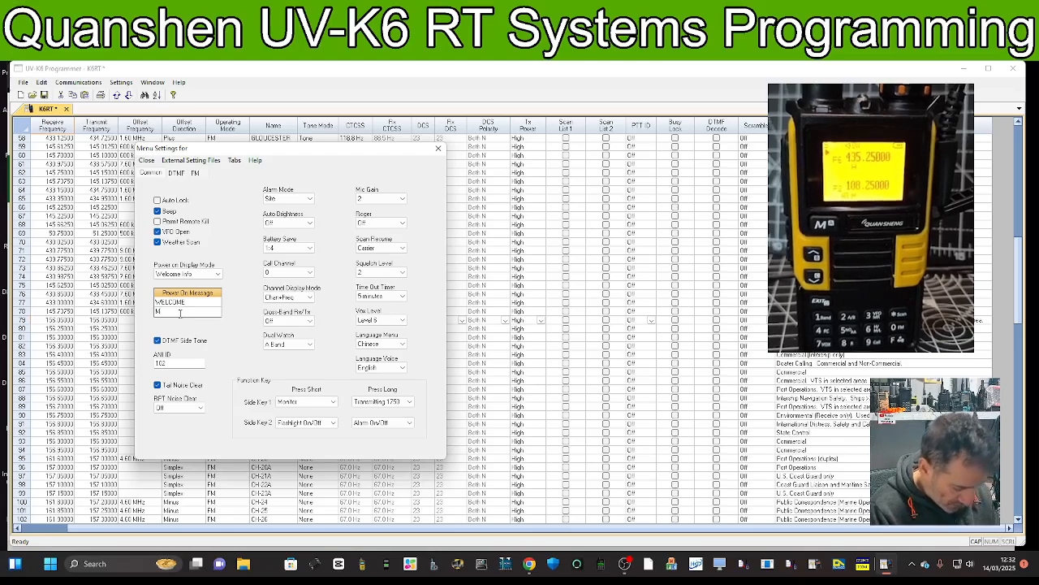
pyautogui.write('0TB')
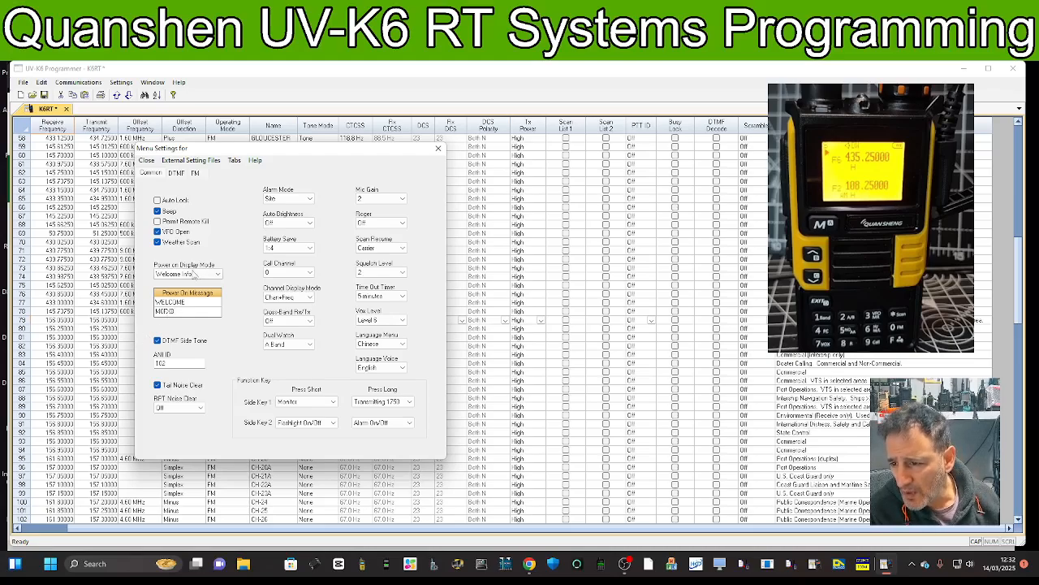
# - Review the available options for Power on Display Mode and Auto Brightness in the common menu settings
pyautogui.click(218, 275)
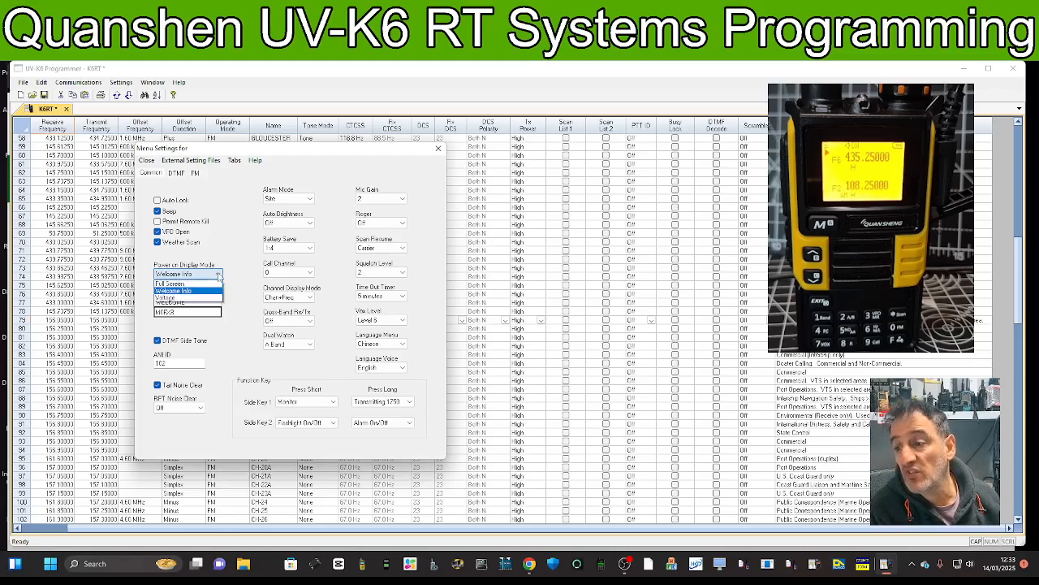
pyautogui.click(218, 274)
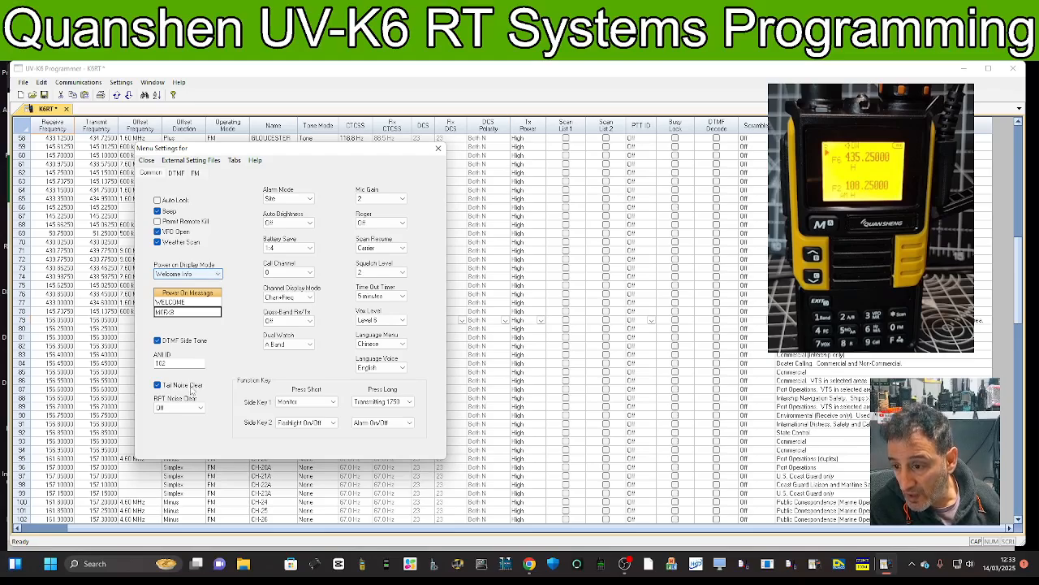
pyautogui.click(309, 224)
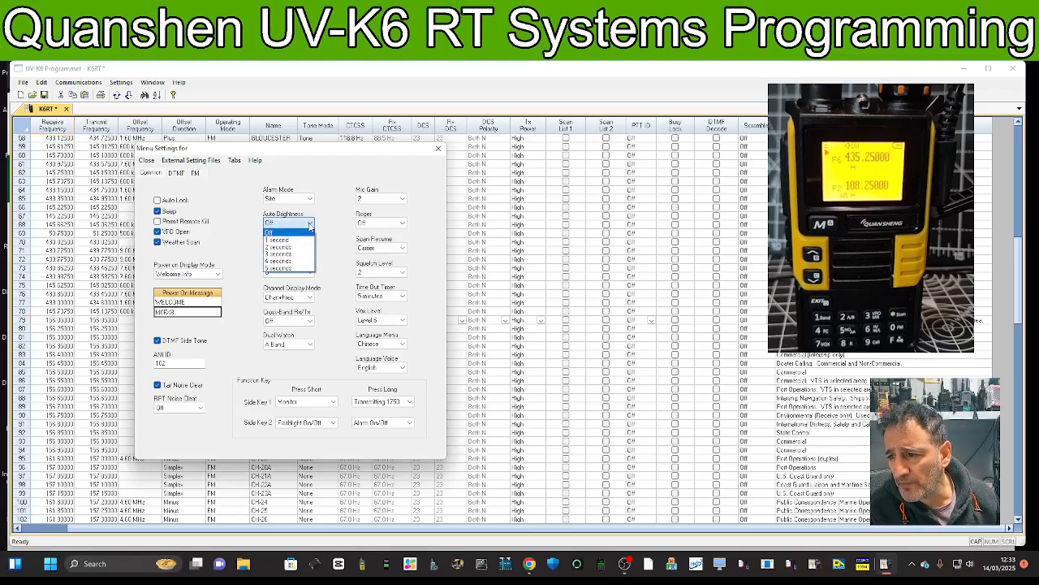
pyautogui.click(309, 224)
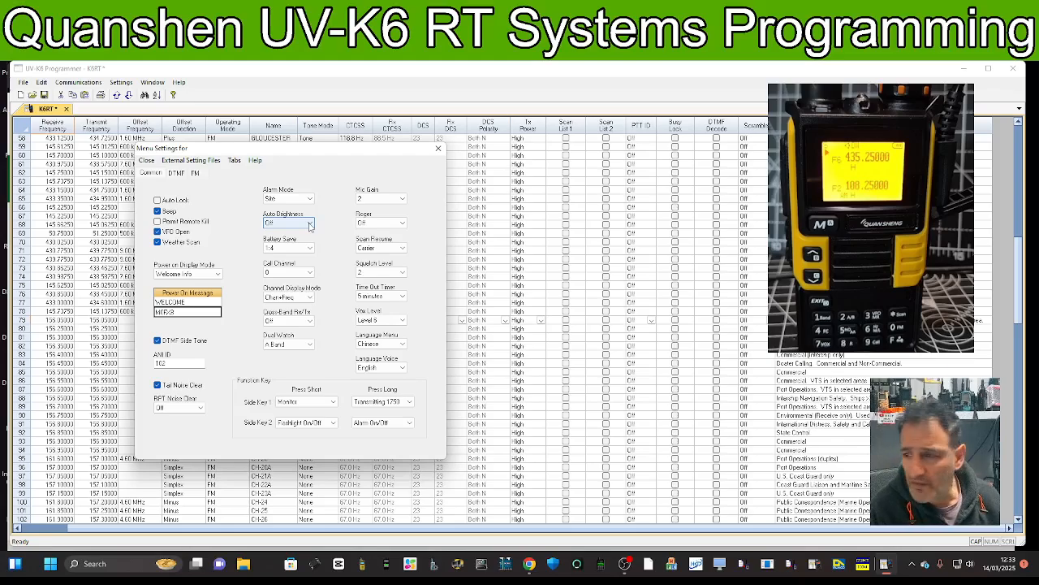
pyautogui.click(309, 224)
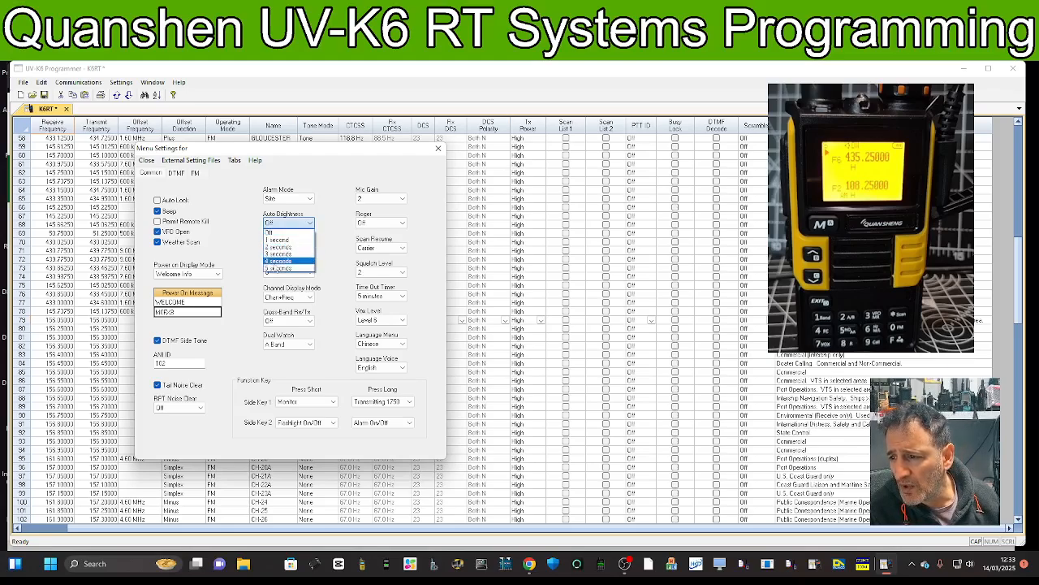
pyautogui.click(310, 224)
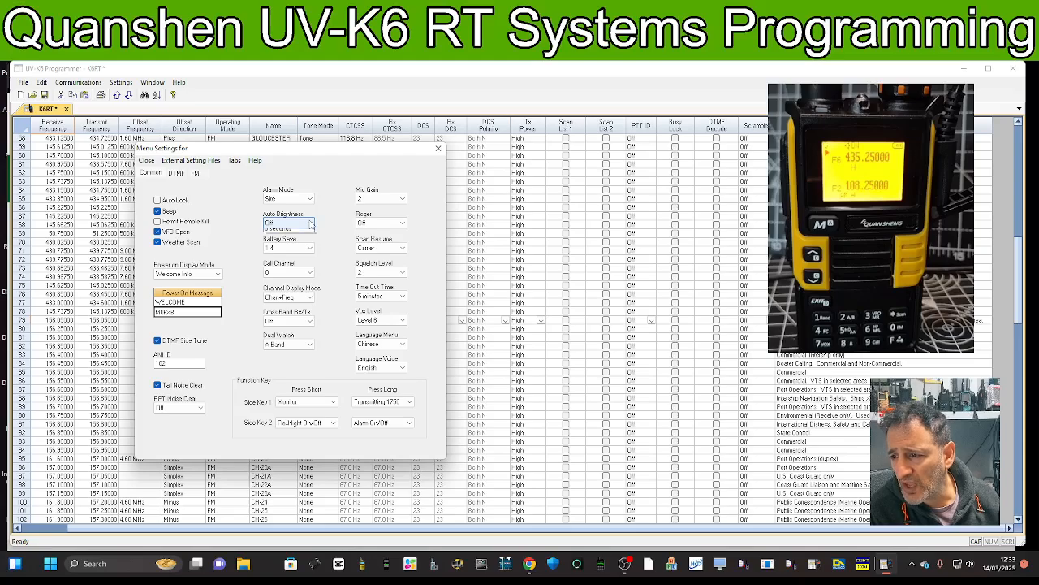
pyautogui.click(310, 224)
pyautogui.click(310, 224)
pyautogui.click(310, 225)
pyautogui.click(309, 224)
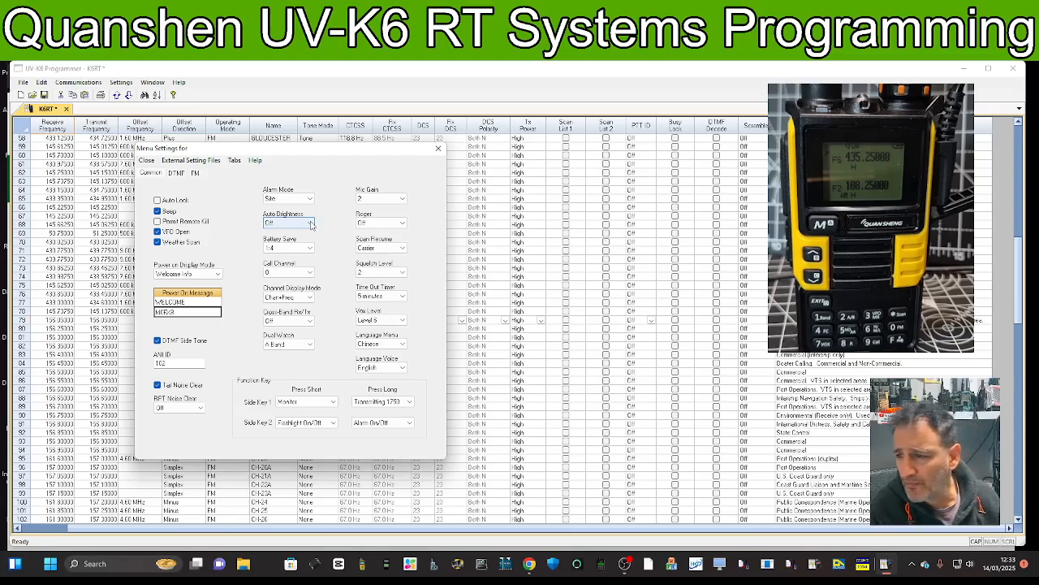
pyautogui.click(310, 224)
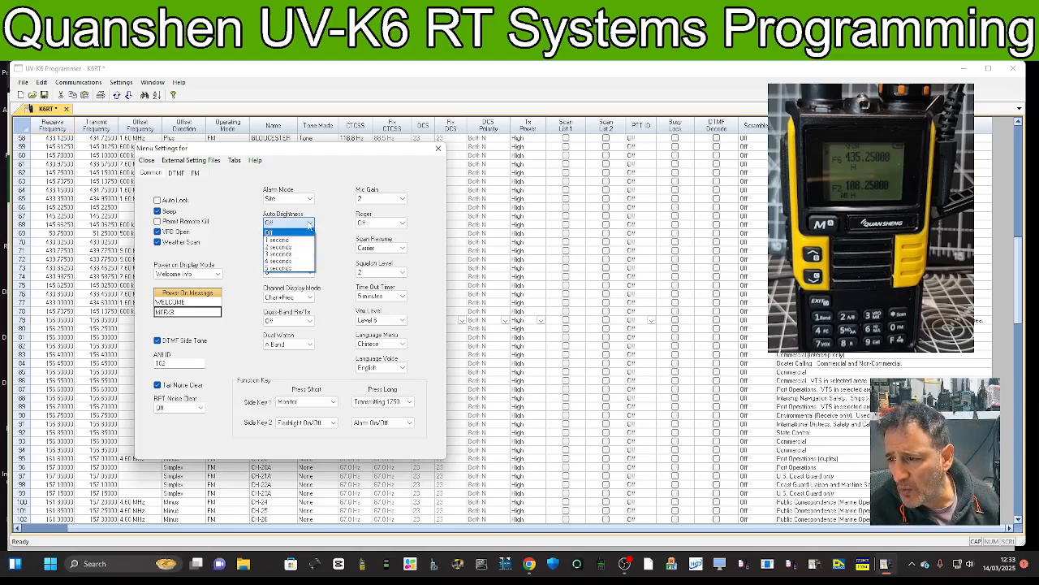
pyautogui.click(310, 225)
pyautogui.click(309, 225)
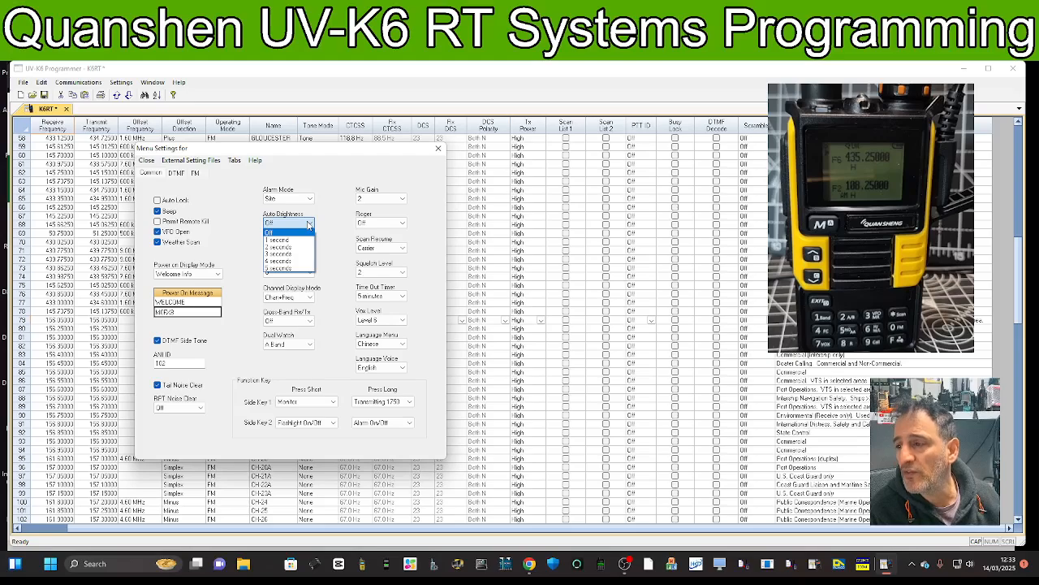
pyautogui.click(308, 225)
pyautogui.click(308, 225)
pyautogui.click(308, 225)
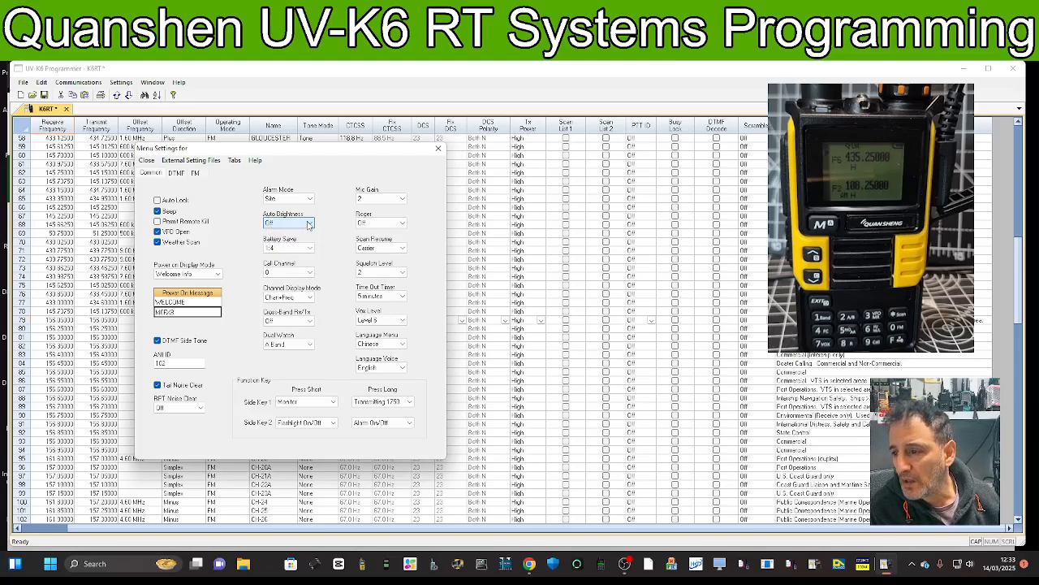
# - Review the Channel Display Mode options and choose Chan+Freq
pyautogui.click(311, 299)
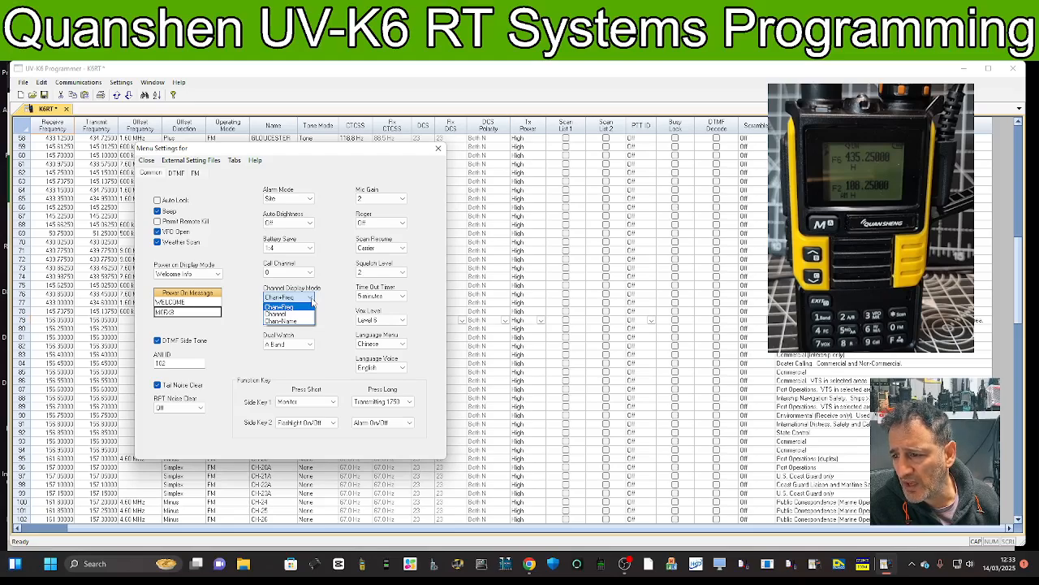
pyautogui.click(312, 300)
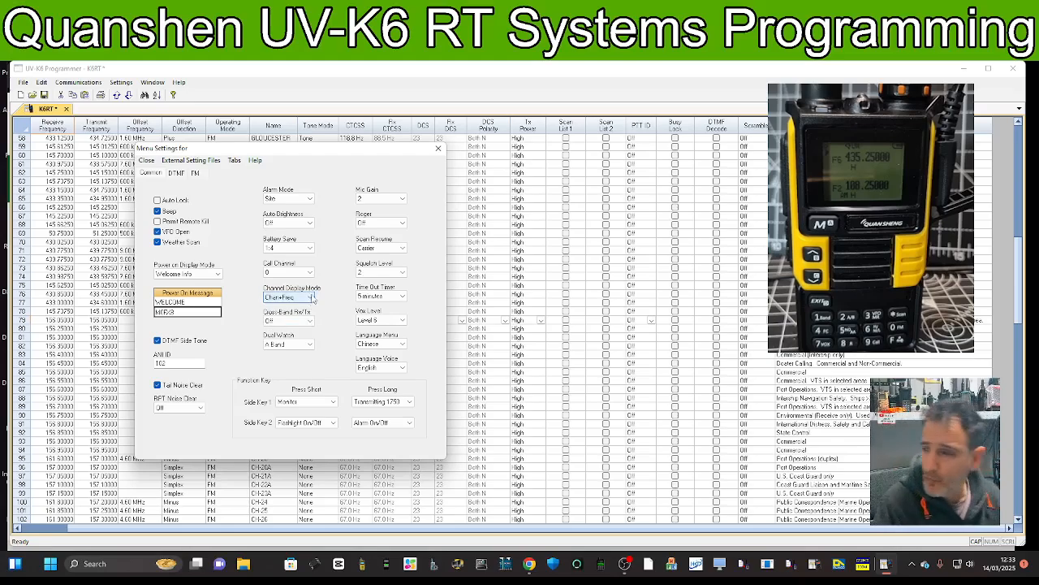
pyautogui.click(311, 299)
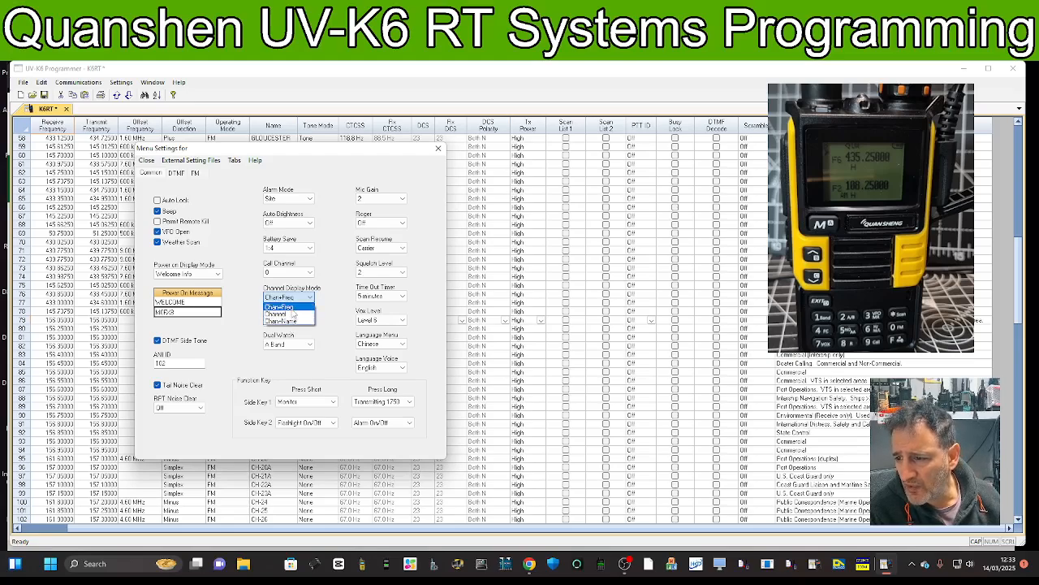
pyautogui.click(294, 309)
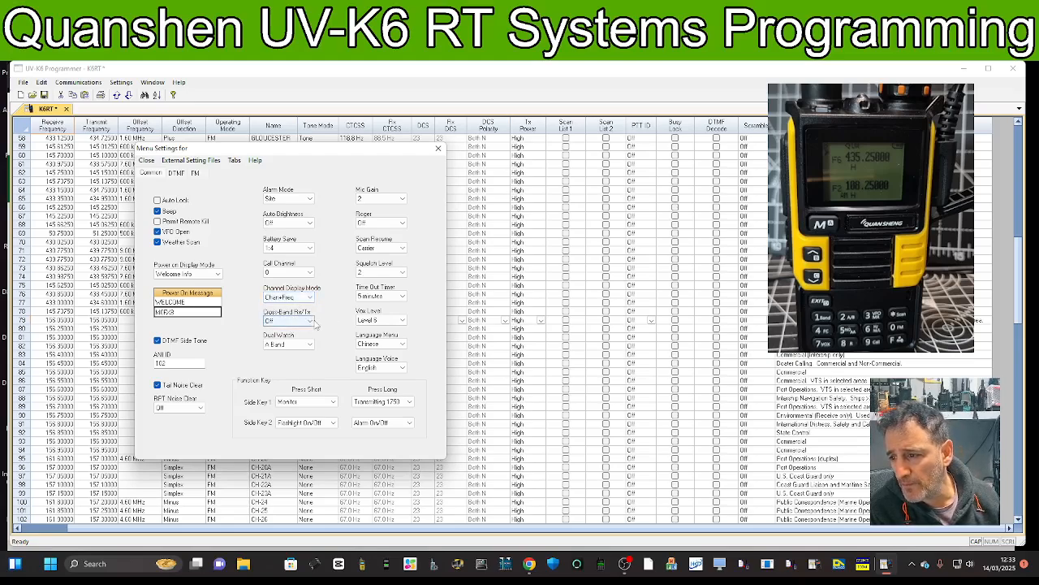
# - Review the available options for Cross-Band Rx/Tx and Dual Watch in the common menu settings
pyautogui.click(308, 322)
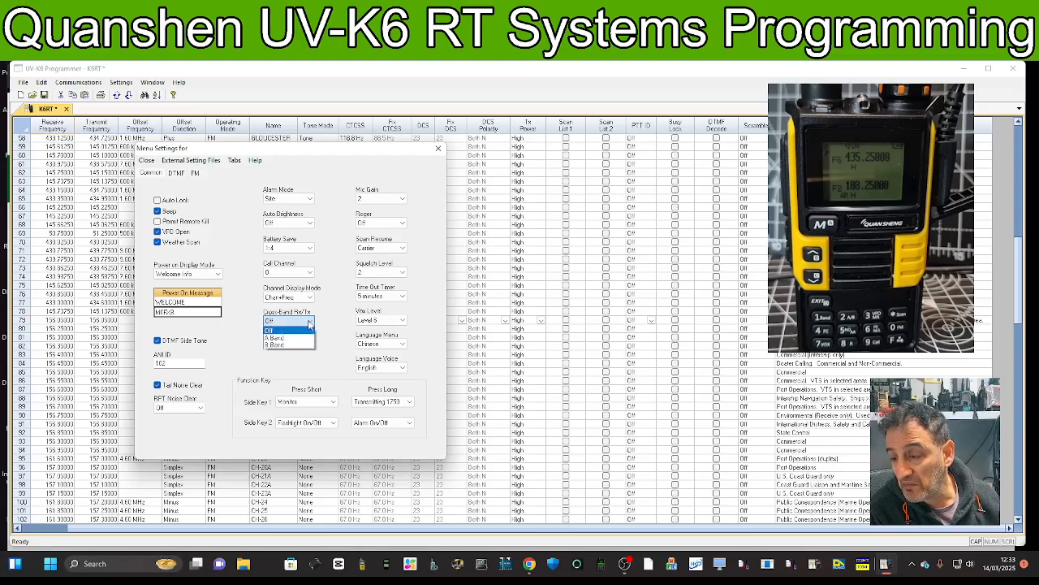
pyautogui.click(310, 323)
pyautogui.click(311, 323)
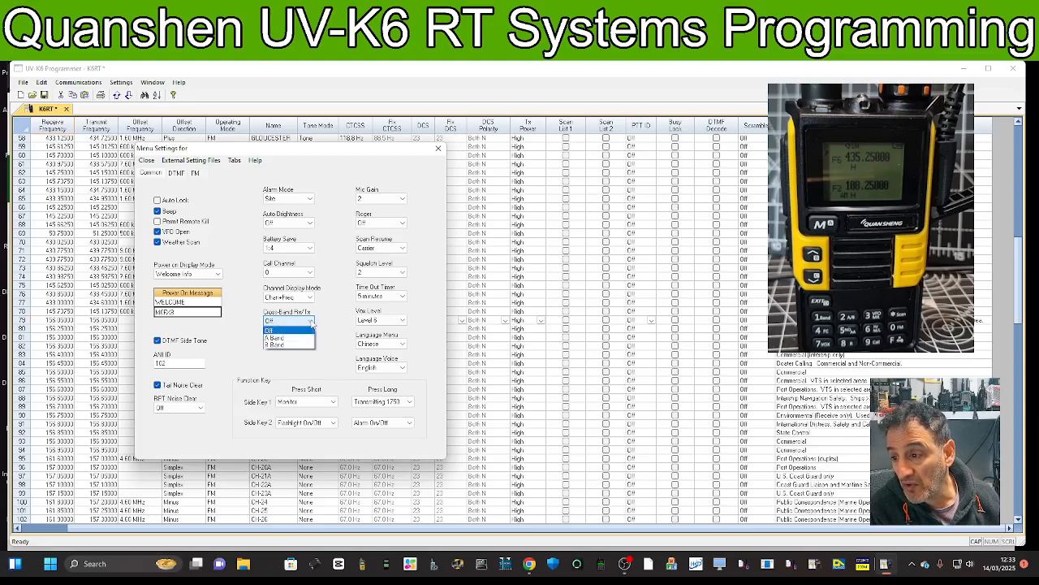
pyautogui.click(312, 324)
pyautogui.click(309, 347)
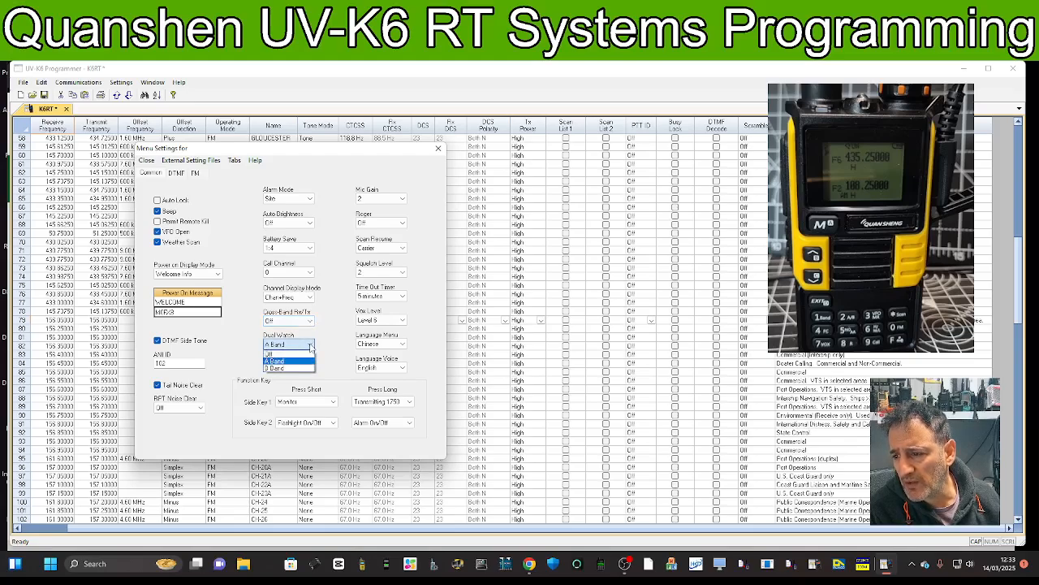
pyautogui.click(312, 348)
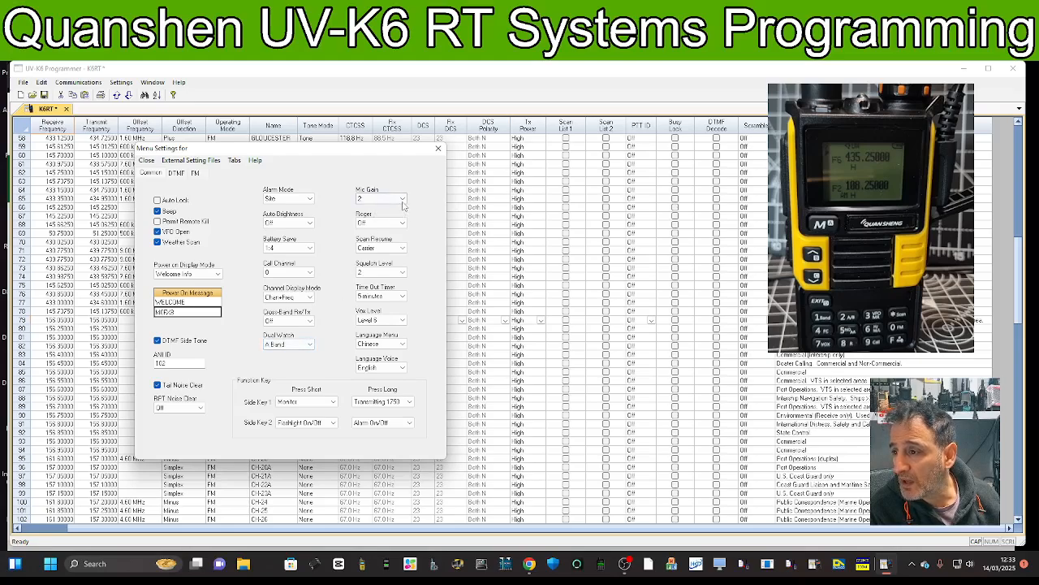
# - Review the available Time Out Timer durations and the Vox Level setting
pyautogui.click(403, 298)
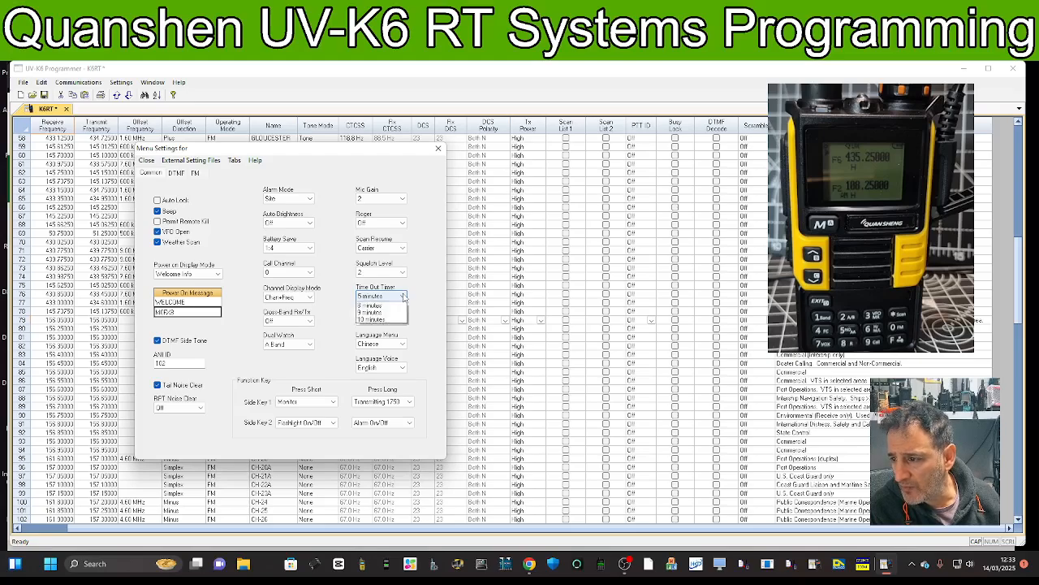
pyautogui.click(403, 298)
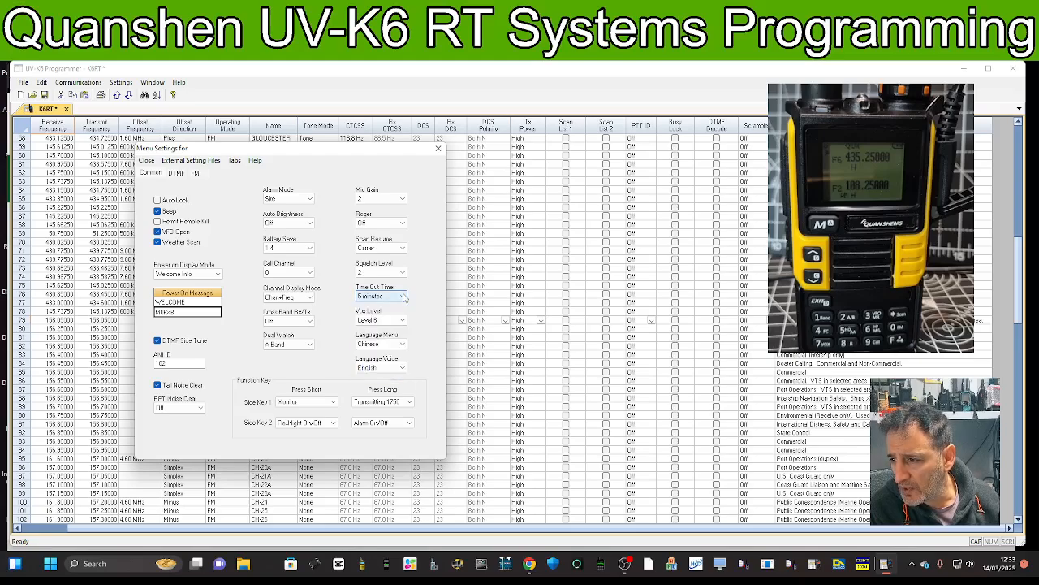
pyautogui.click(404, 298)
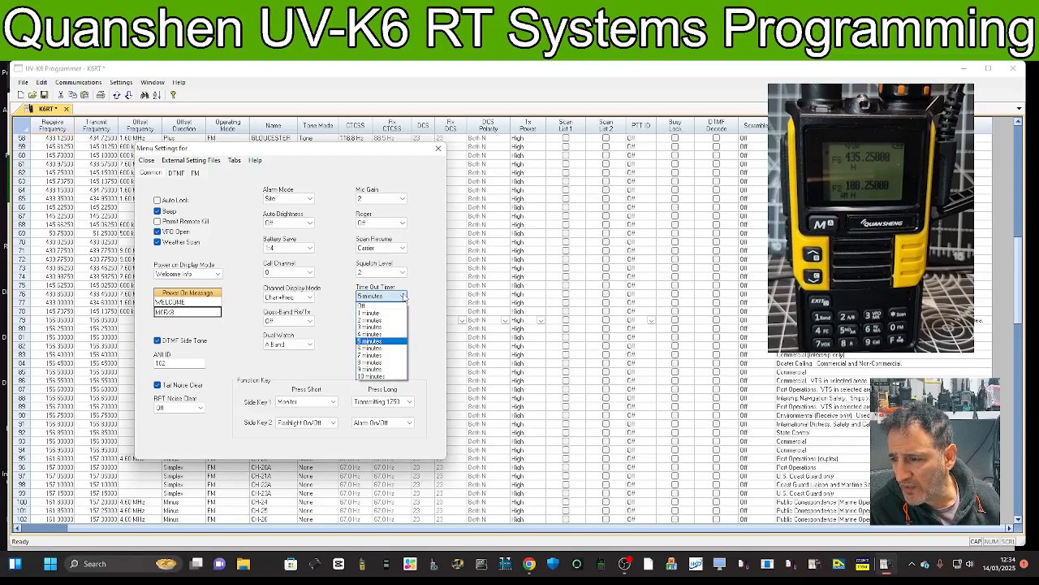
pyautogui.click(403, 297)
pyautogui.click(403, 321)
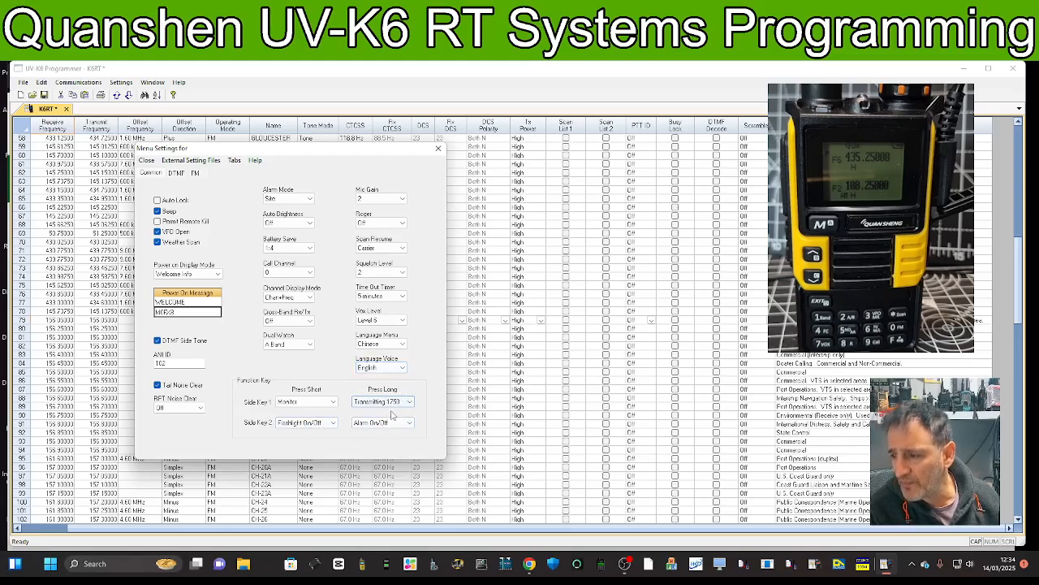
# - In the DTMF settings, set the first encode contact's DTMF number to *341522
pyautogui.click(179, 175)
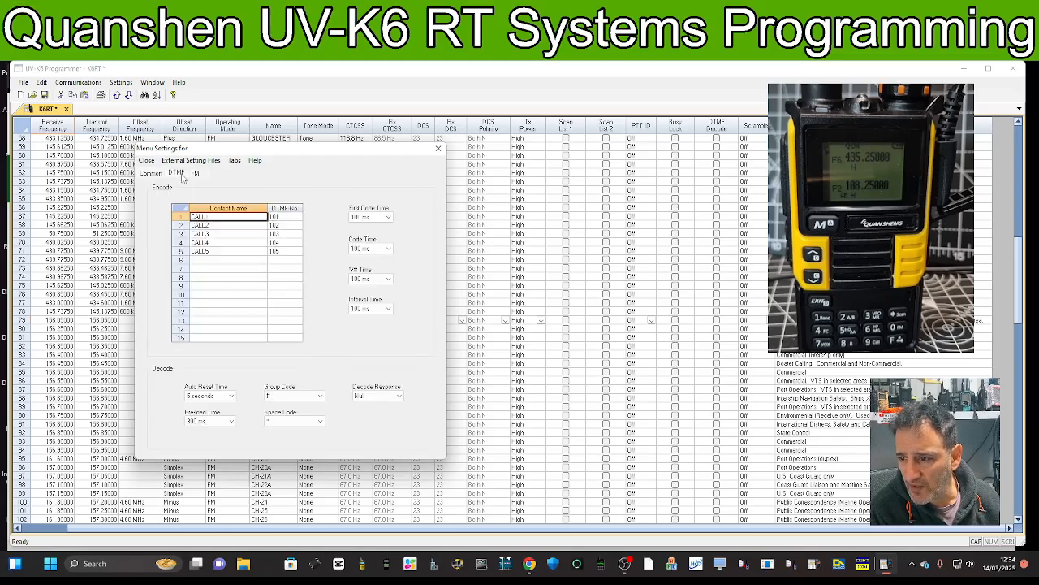
pyautogui.click(276, 218)
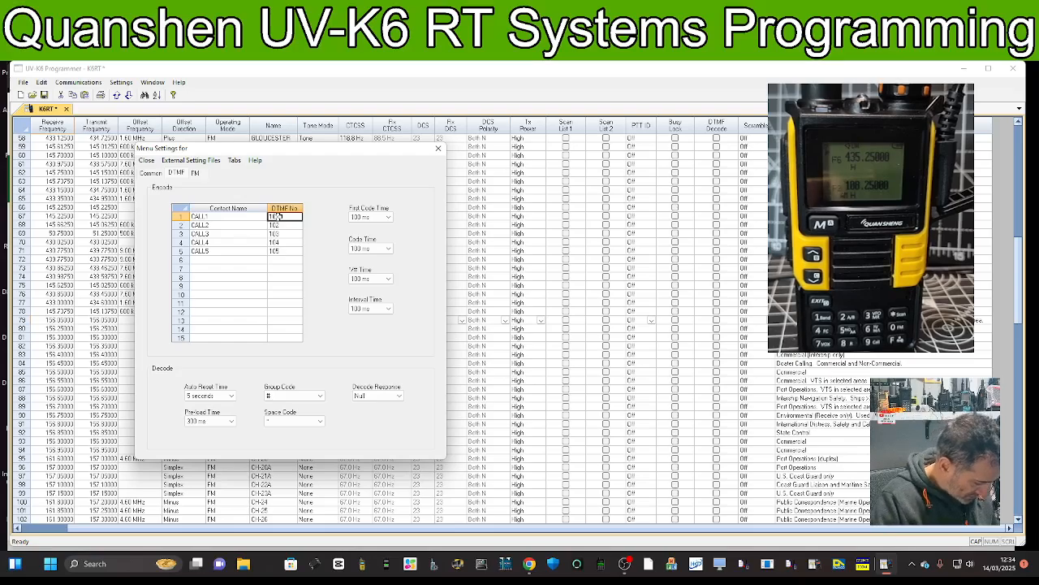
pyautogui.click(278, 216)
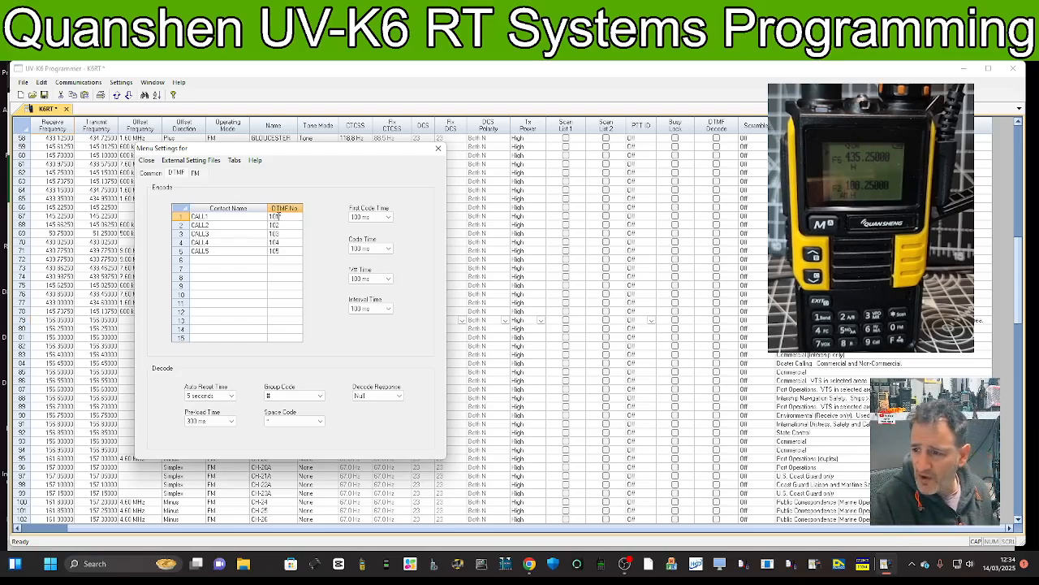
pyautogui.press('BackSpace')
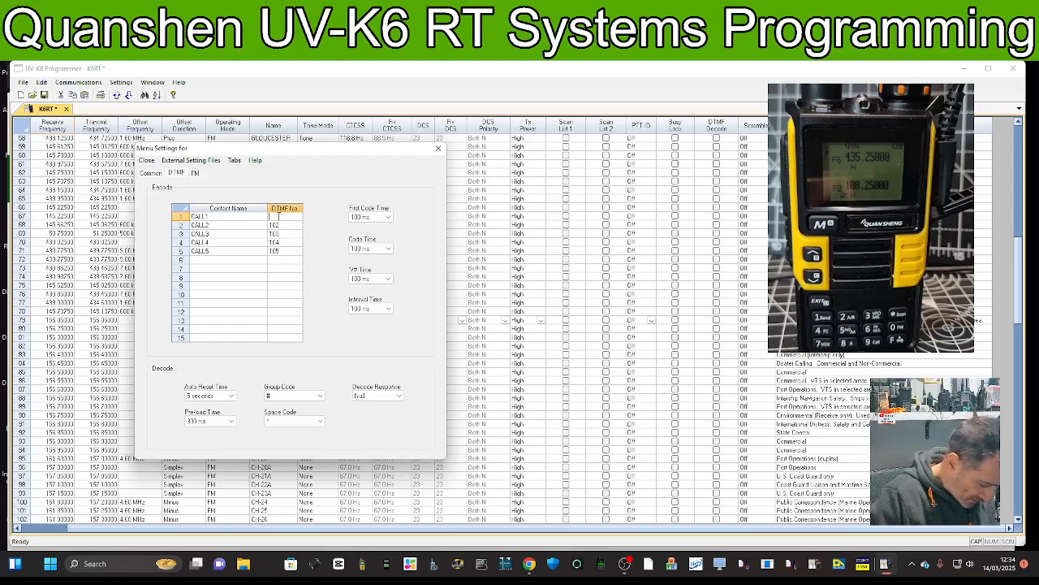
pyautogui.write('*3415')
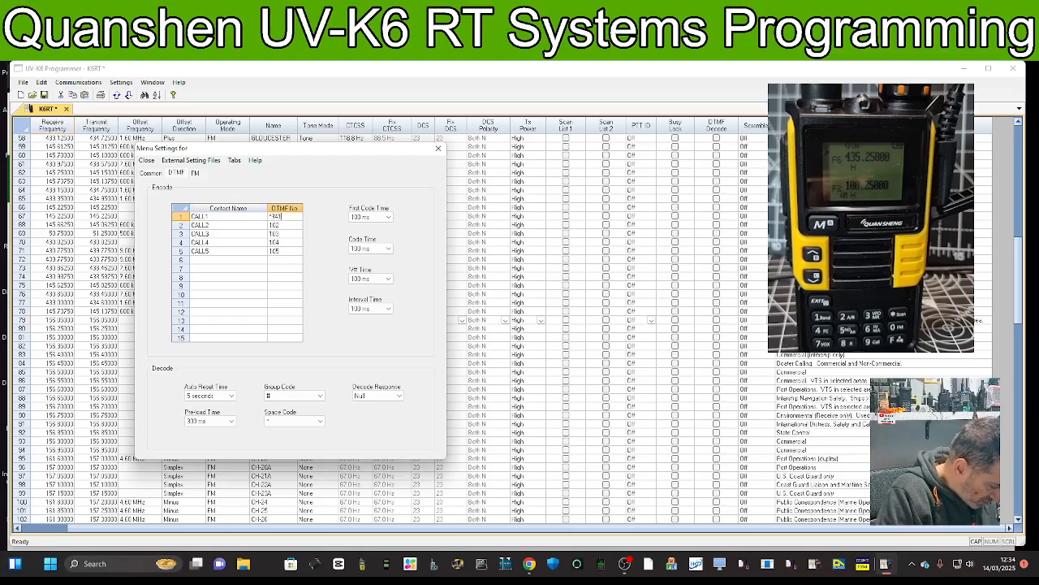
pyautogui.write('22')
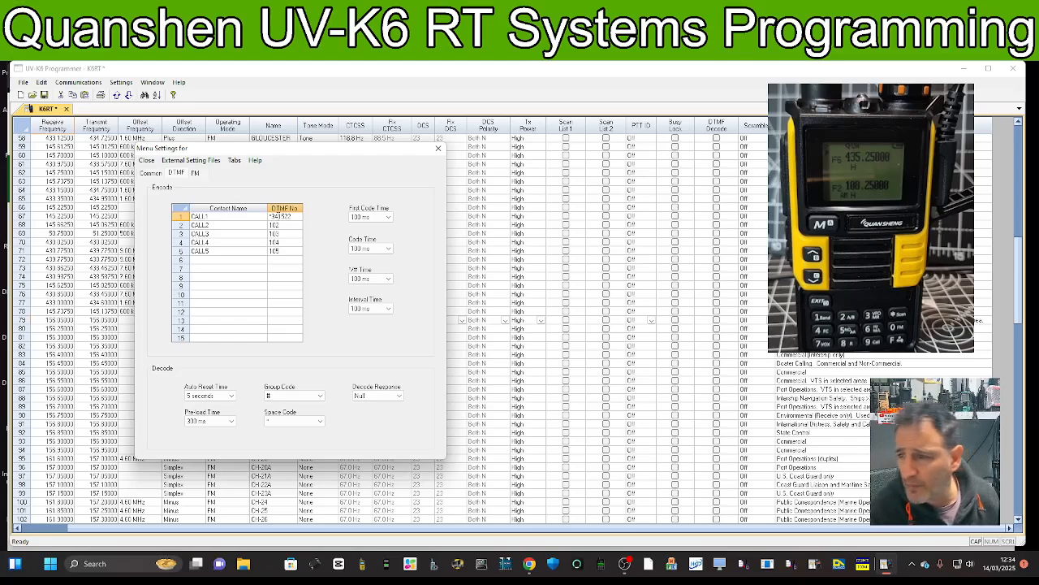
# - Rename the first DTMF encode contact as HUBNET
pyautogui.click(225, 217)
pyautogui.click(221, 217)
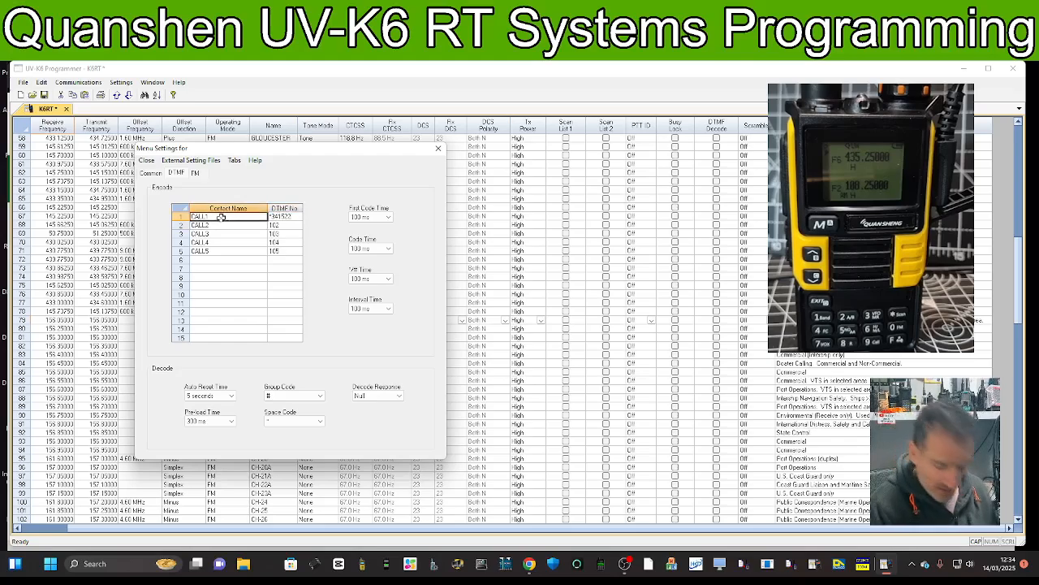
pyautogui.write('HUB')
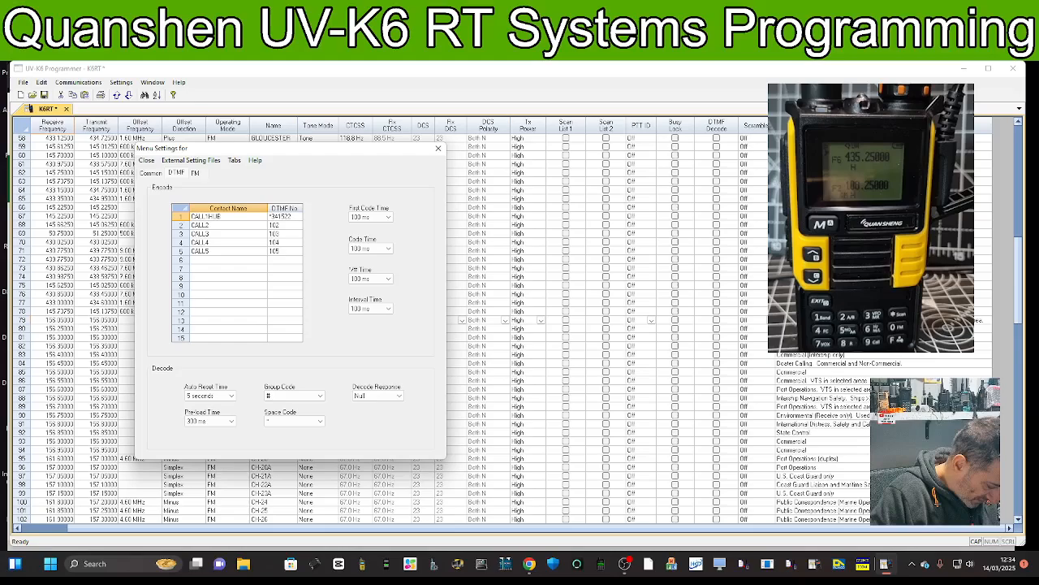
pyautogui.press('BackSpace')
pyautogui.press('BackSpace')
pyautogui.press('BackSpace')
pyautogui.press('BackSpace')
pyautogui.press('BackSpace')
pyautogui.press('BackSpace')
pyautogui.press('BackSpace')
pyautogui.press('BackSpace')
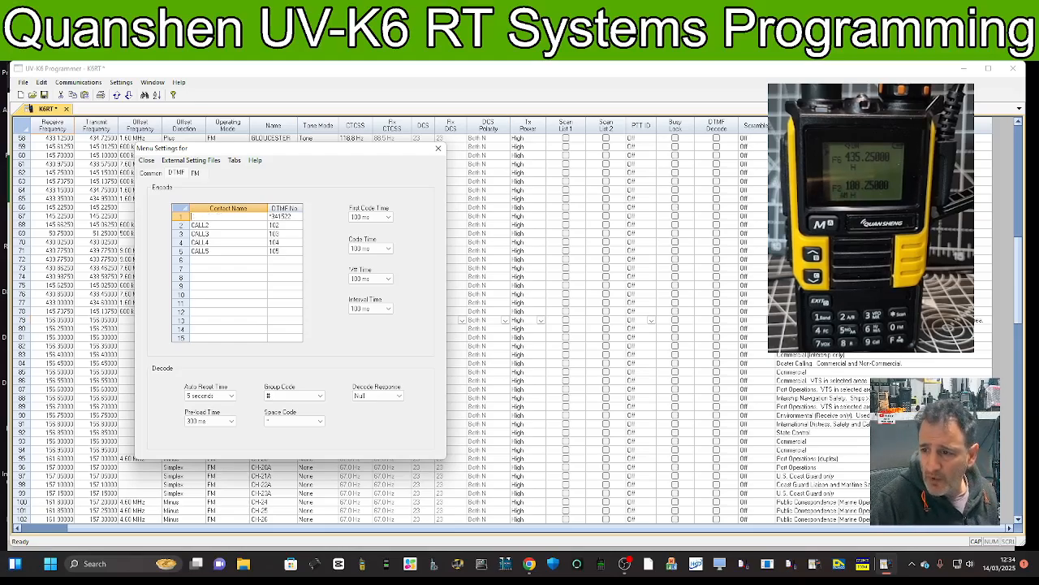
pyautogui.write('HUBNET')
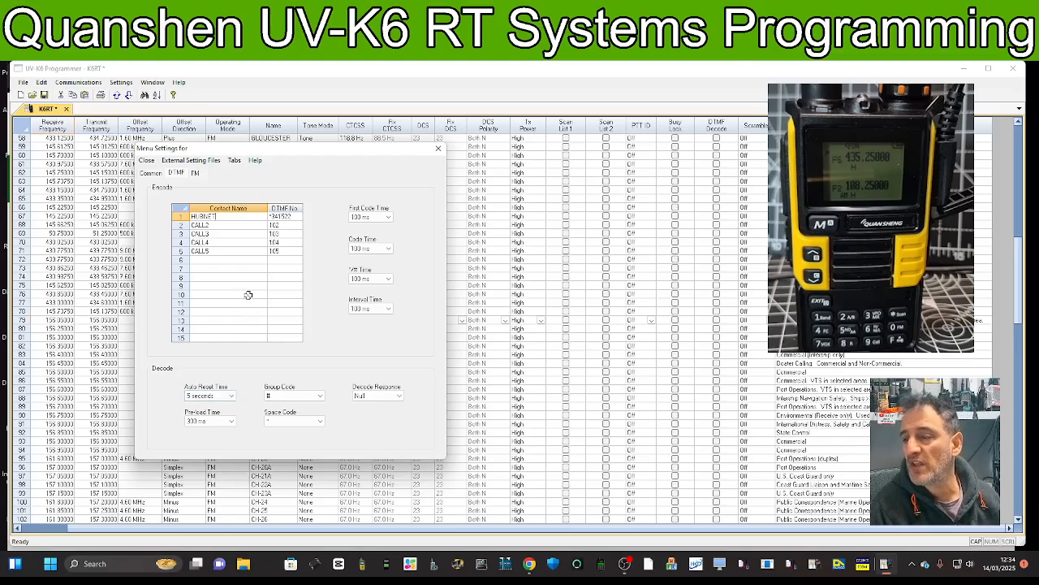
# - Enter 94.0 MHz as the first FM Radio frequency in the menu settings
pyautogui.click(195, 174)
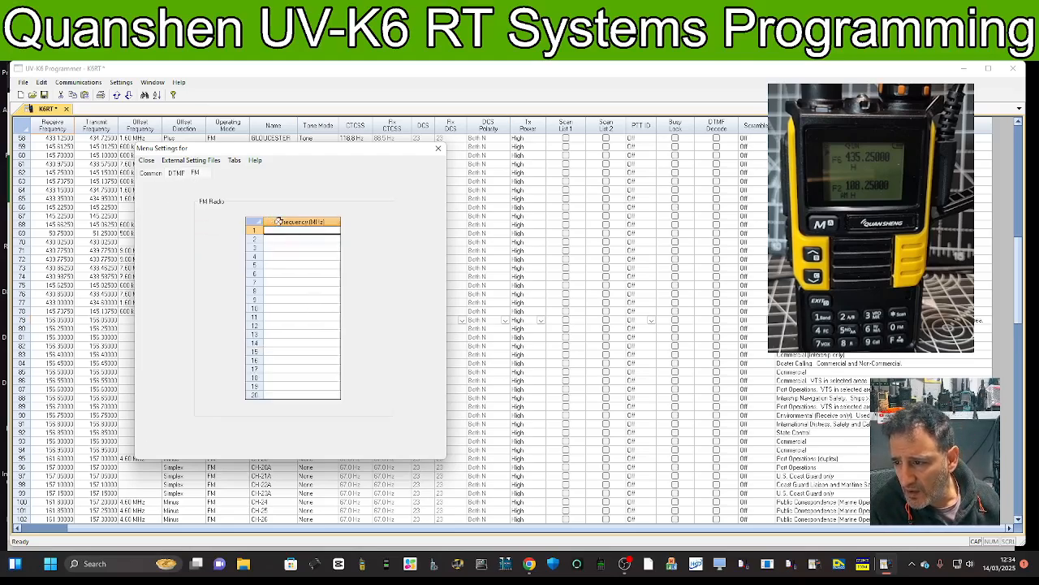
pyautogui.write('94')
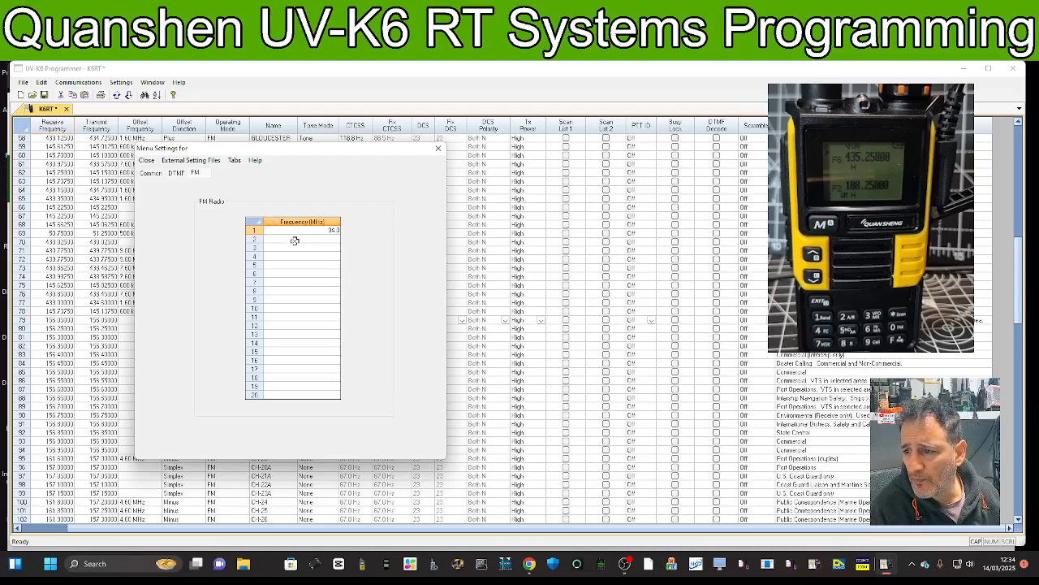
pyautogui.press('Return')
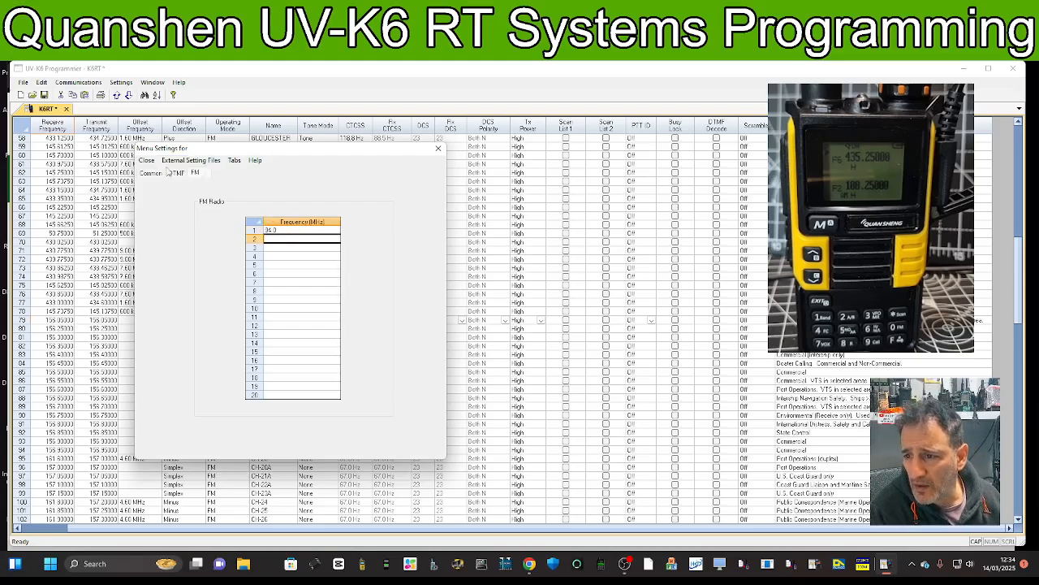
pyautogui.click(147, 160)
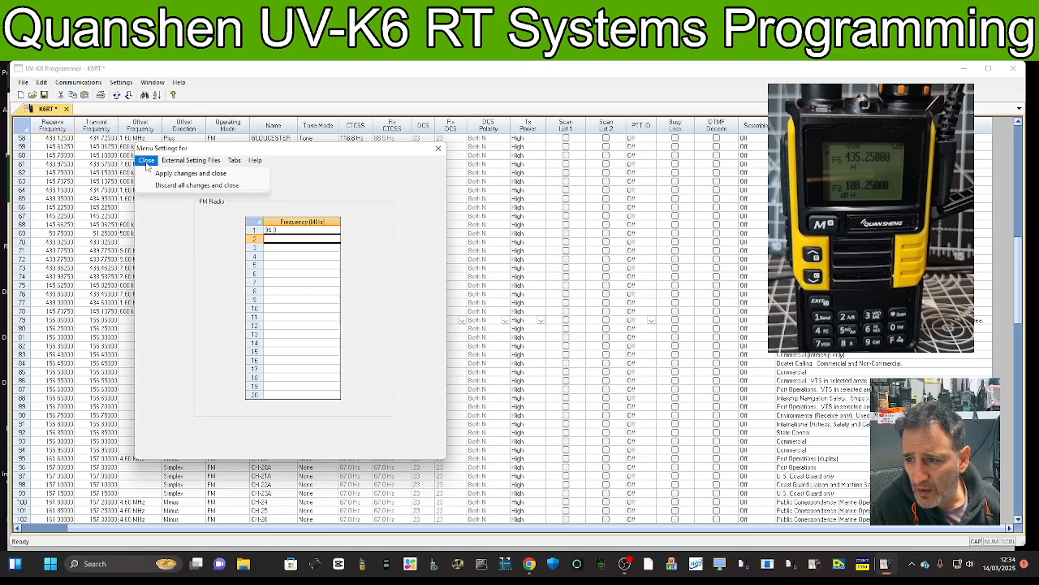
pyautogui.click(235, 164)
pyautogui.click(235, 164)
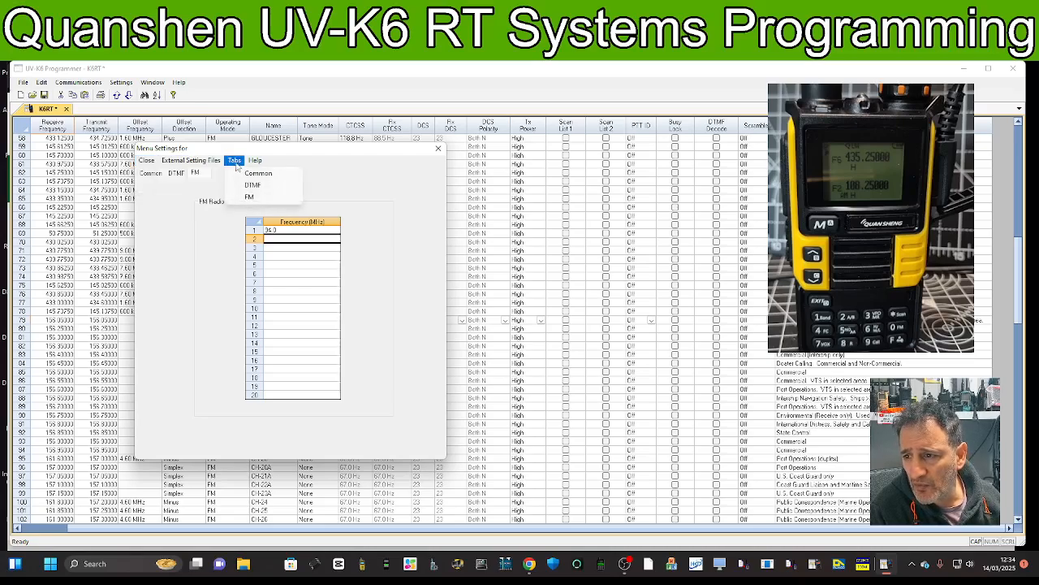
pyautogui.click(257, 173)
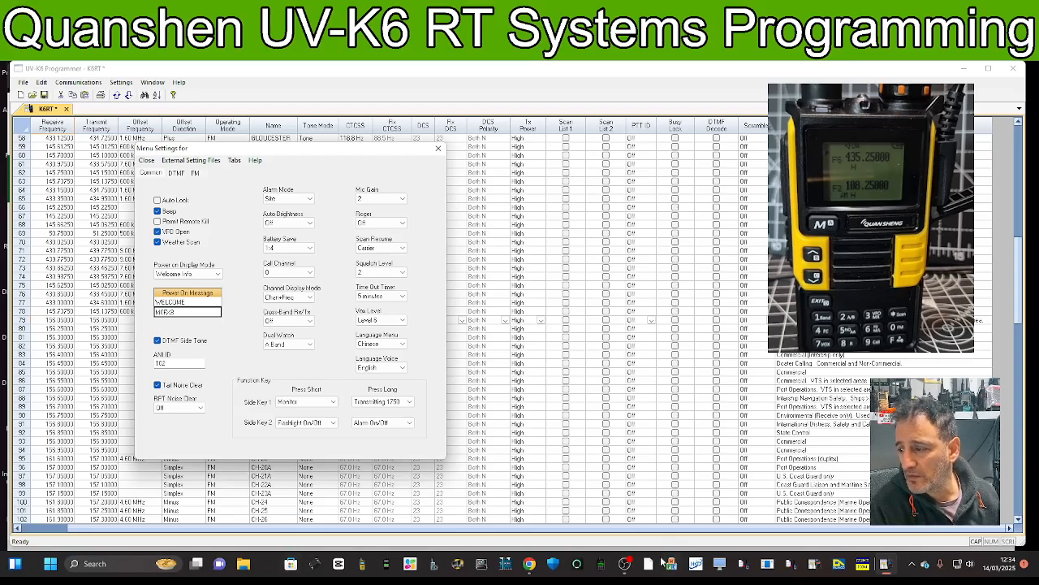
pyautogui.click(624, 563)
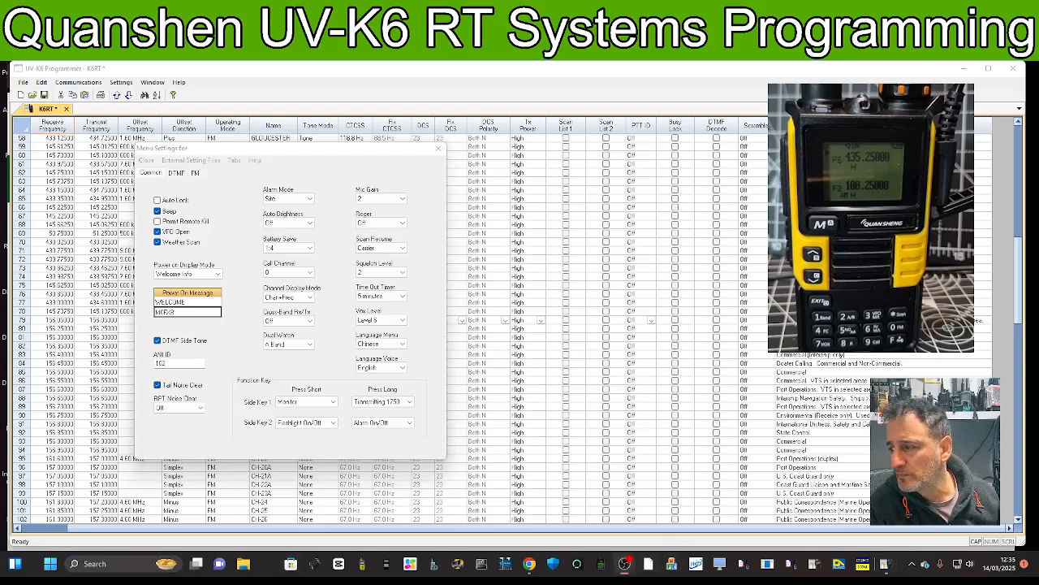
pyautogui.click(232, 237)
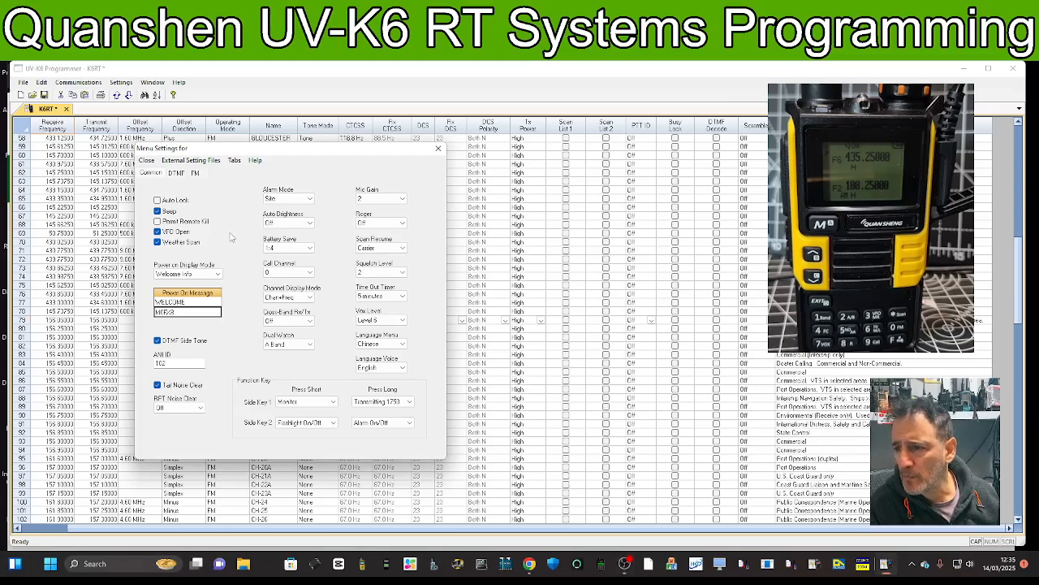
pyautogui.click(233, 161)
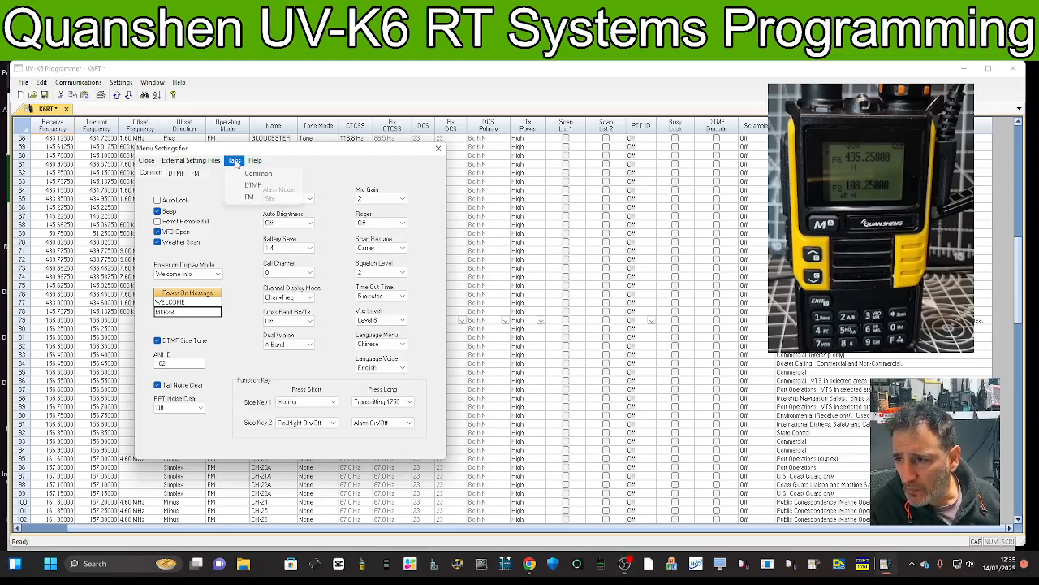
pyautogui.click(255, 163)
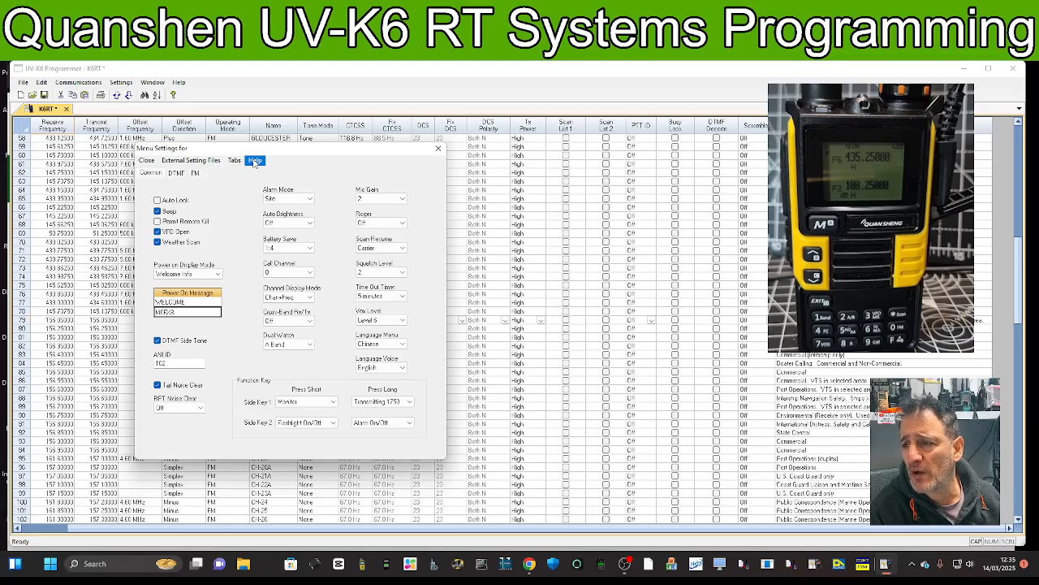
pyautogui.click(255, 162)
pyautogui.click(286, 175)
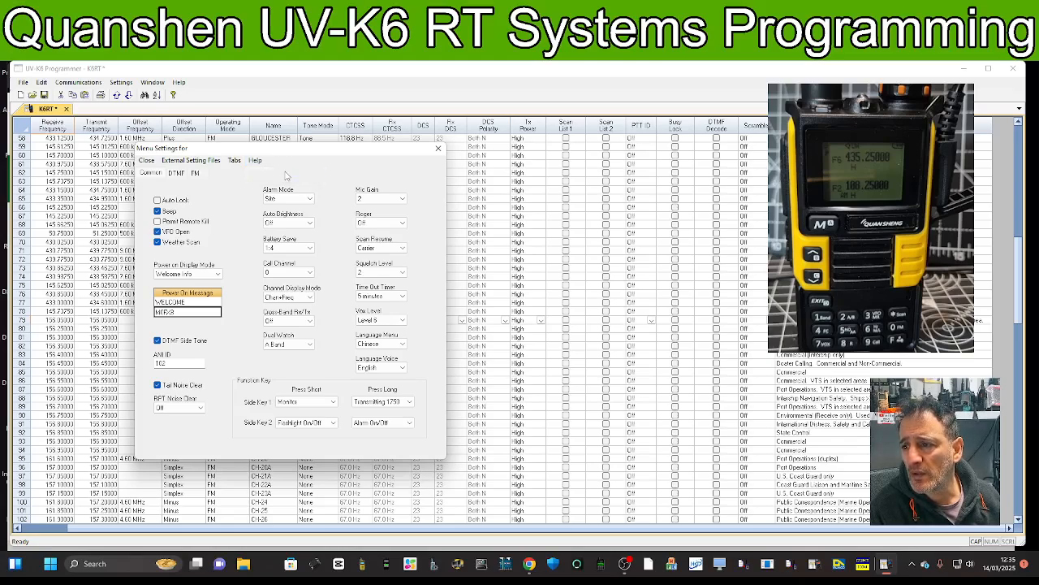
# - Close the radio menu settings without applying the changes
pyautogui.moveTo(229, 149); pyautogui.dragTo(329, 155)
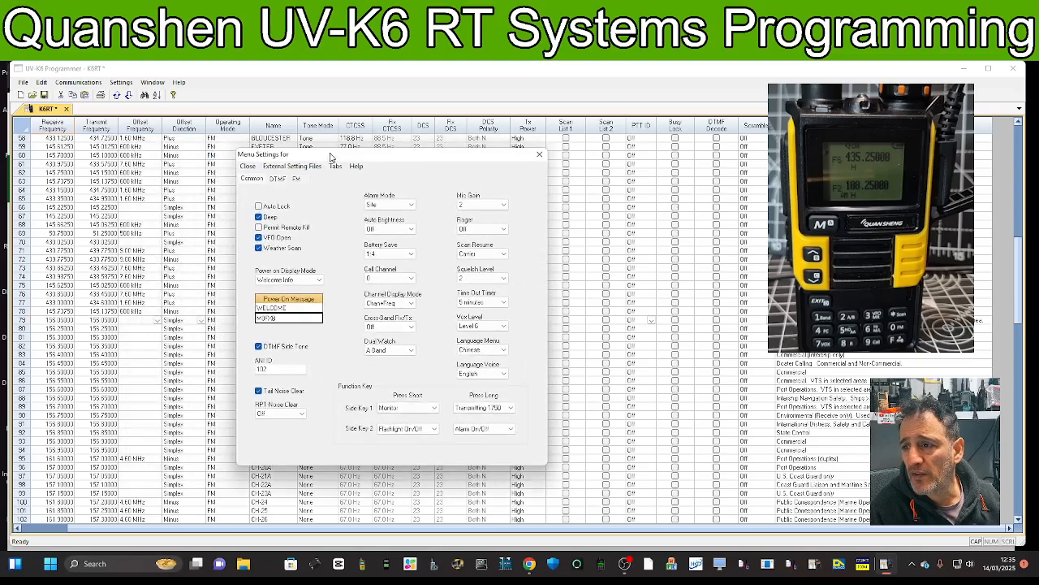
pyautogui.click(541, 154)
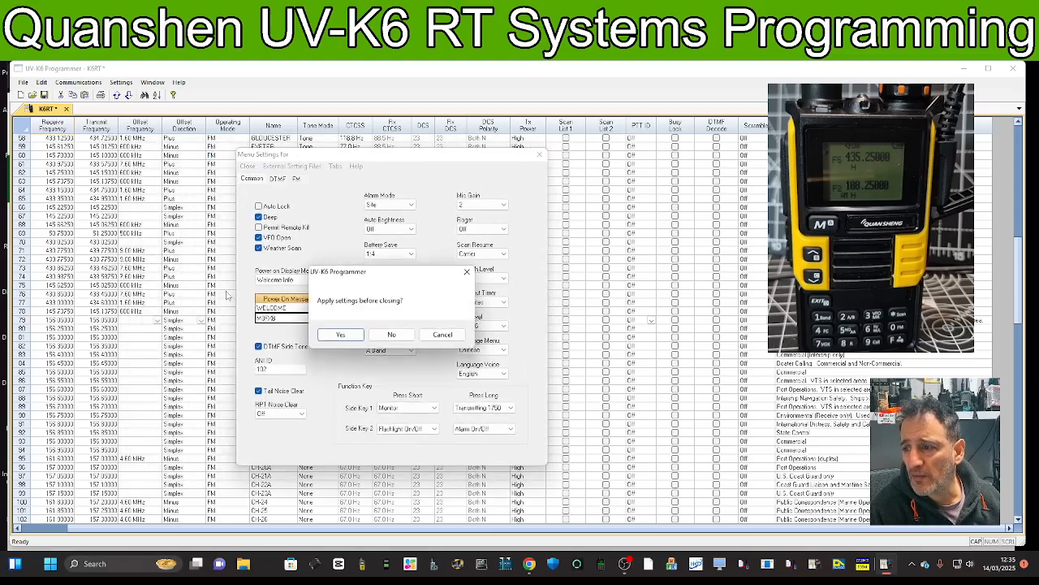
pyautogui.click(391, 335)
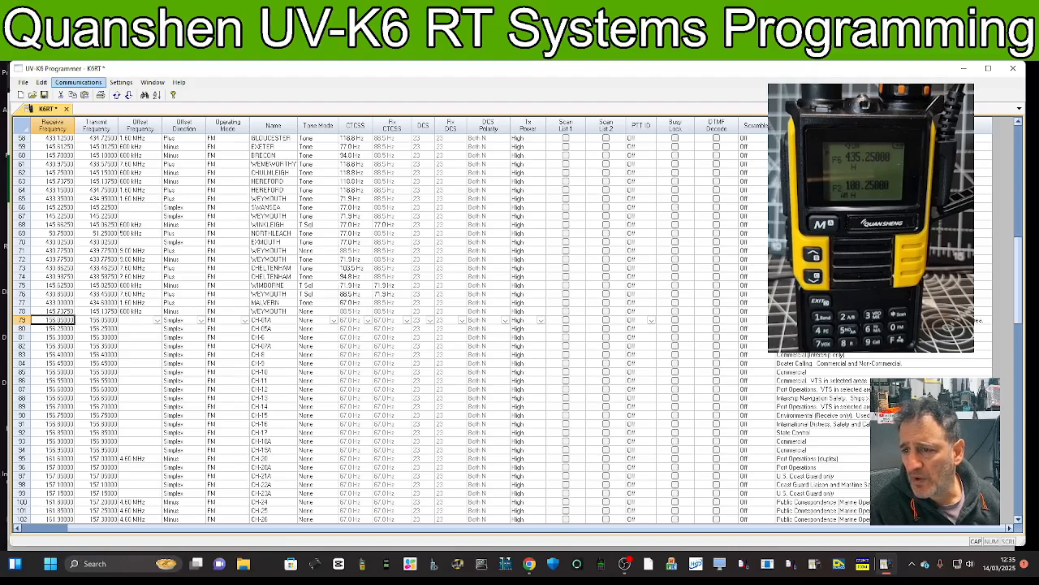
# - In the scan list settings, set Scan List 1's priority channels to 001: 145.68750 and 002: 433.30000
pyautogui.click(121, 83)
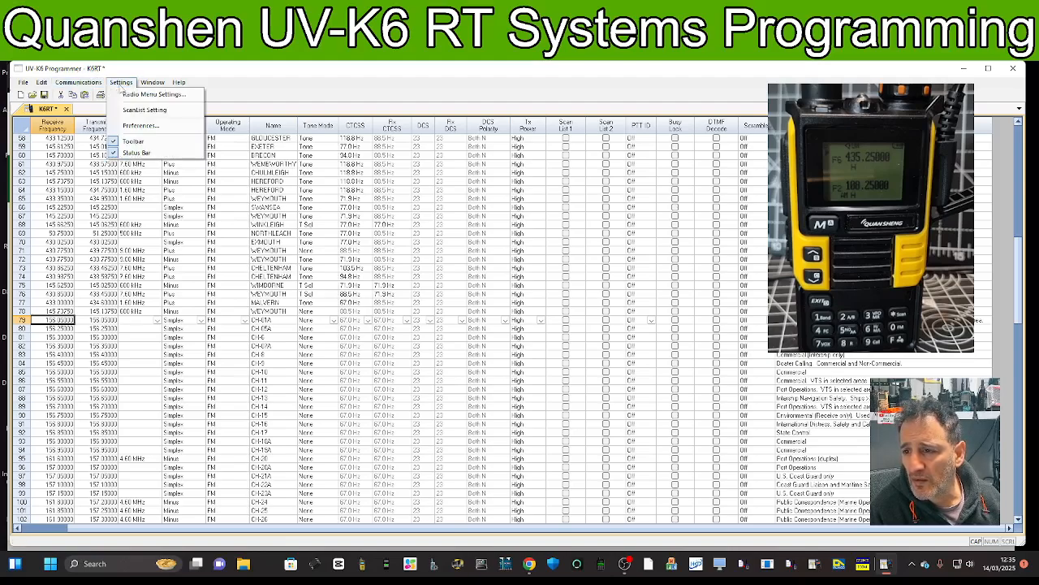
pyautogui.click(136, 110)
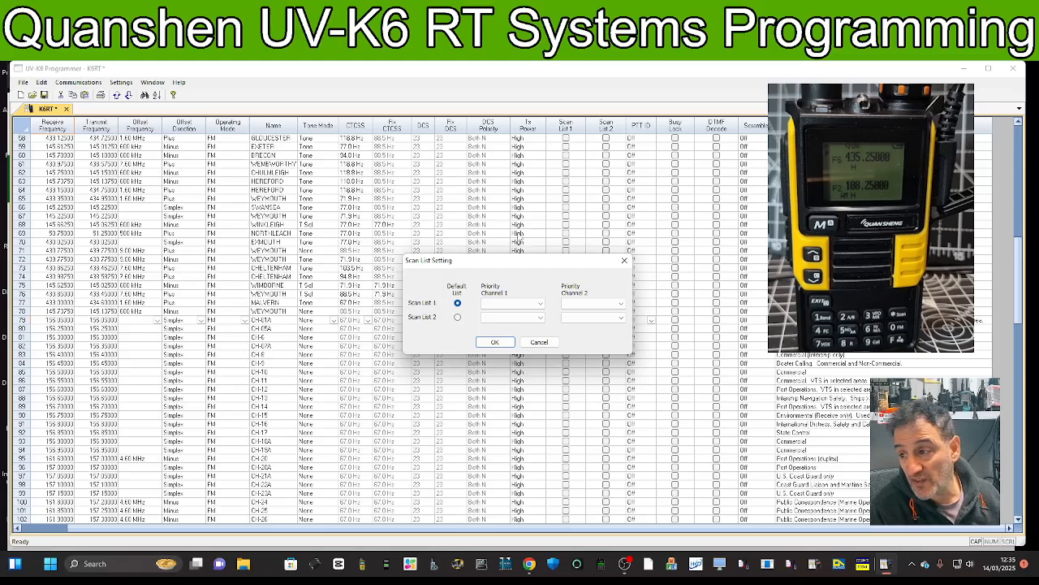
pyautogui.moveTo(534, 259); pyautogui.dragTo(261, 209)
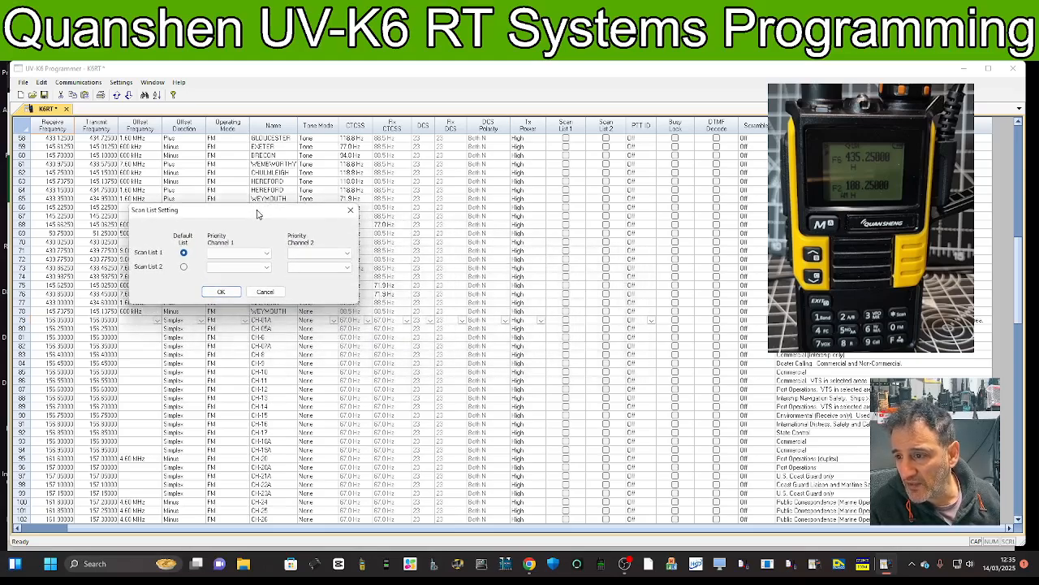
pyautogui.click(264, 256)
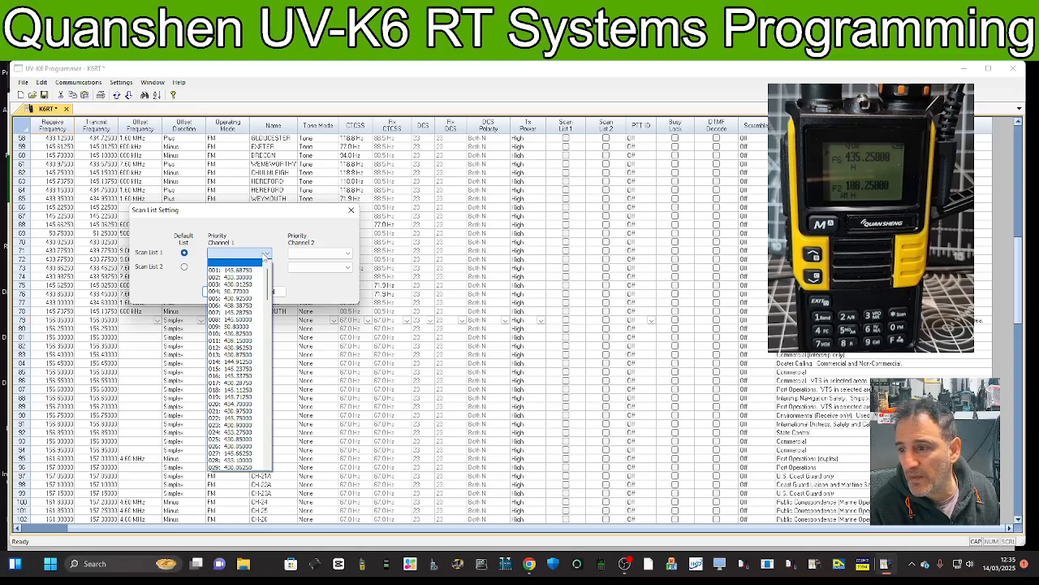
pyautogui.click(267, 255)
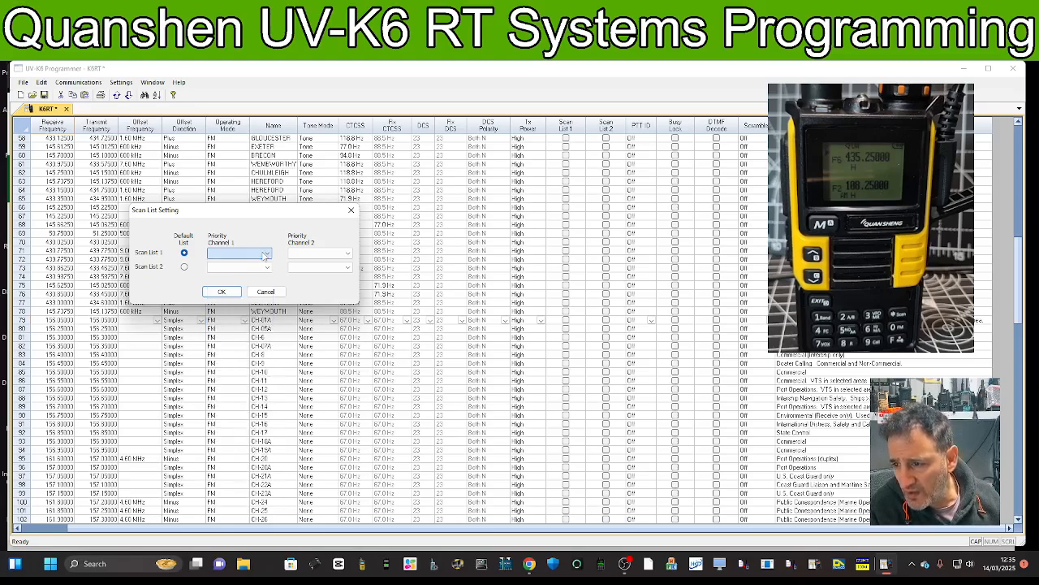
pyautogui.click(266, 255)
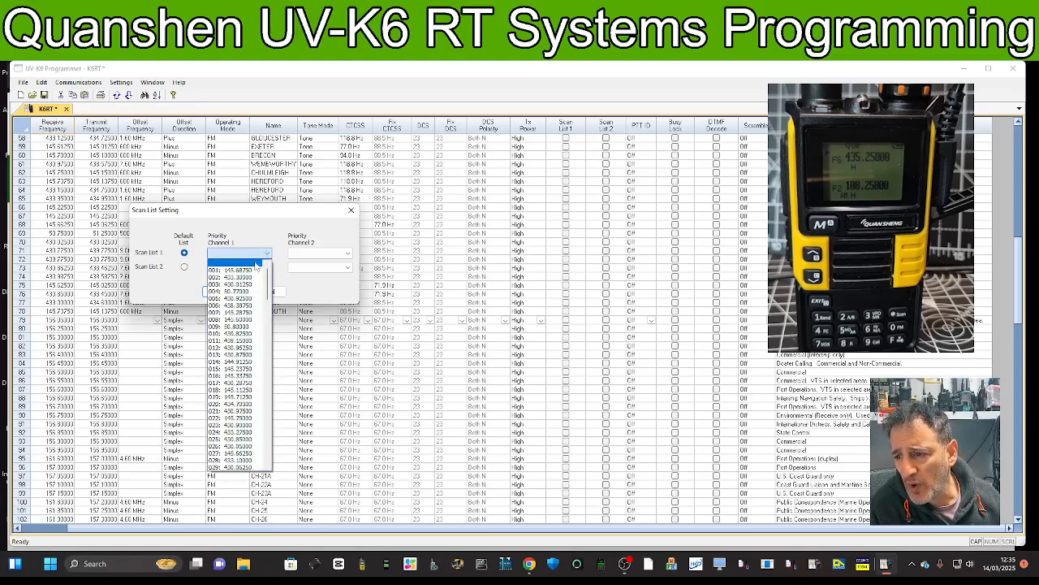
pyautogui.click(257, 269)
pyautogui.click(321, 254)
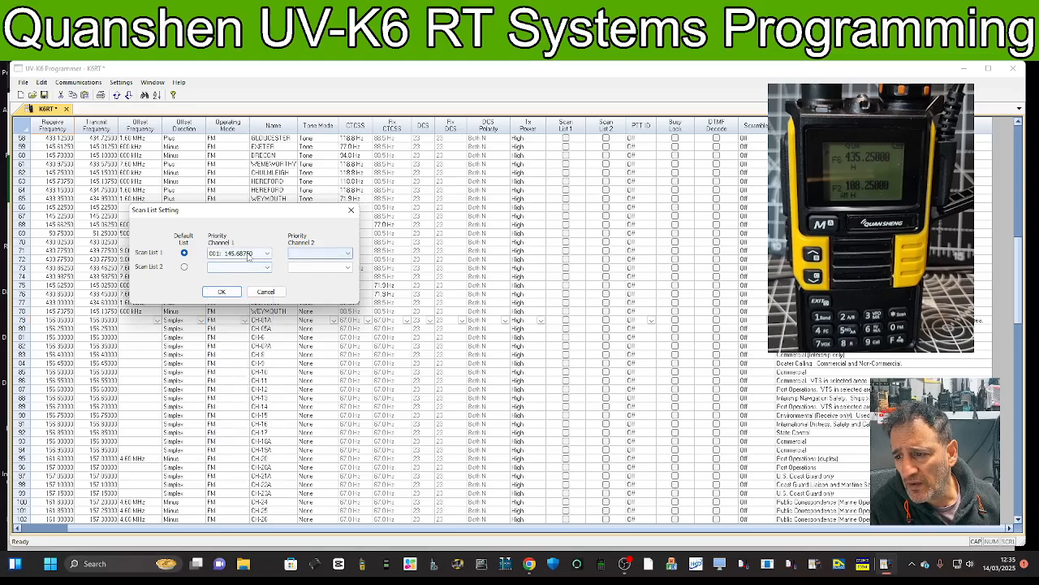
pyautogui.click(352, 255)
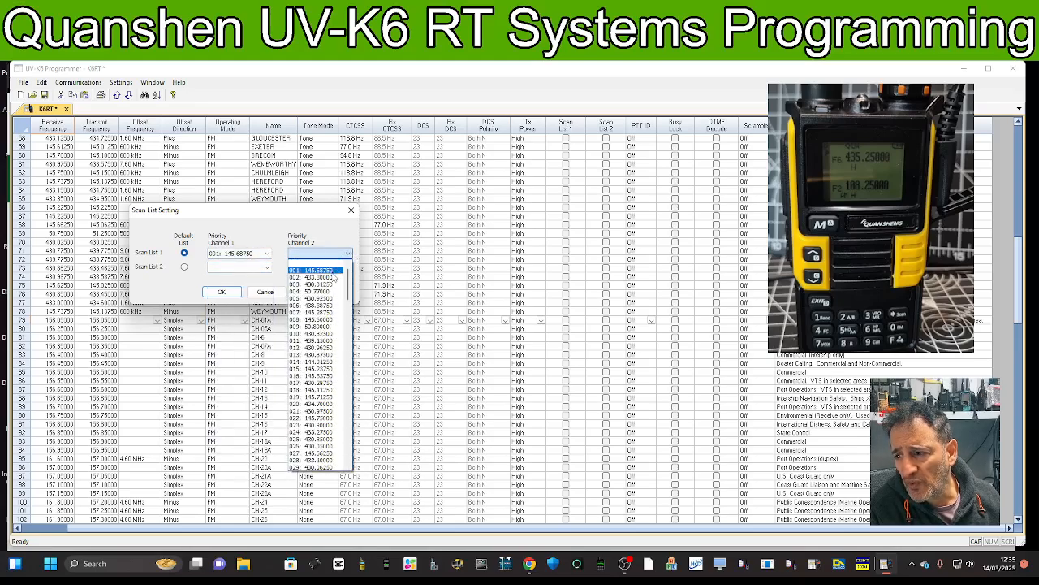
pyautogui.click(318, 269)
# - Set both Scan List 2 priority channels to 006: 438.38750, make Scan List 2 the default and accept the settings
pyautogui.click(262, 268)
pyautogui.click(263, 269)
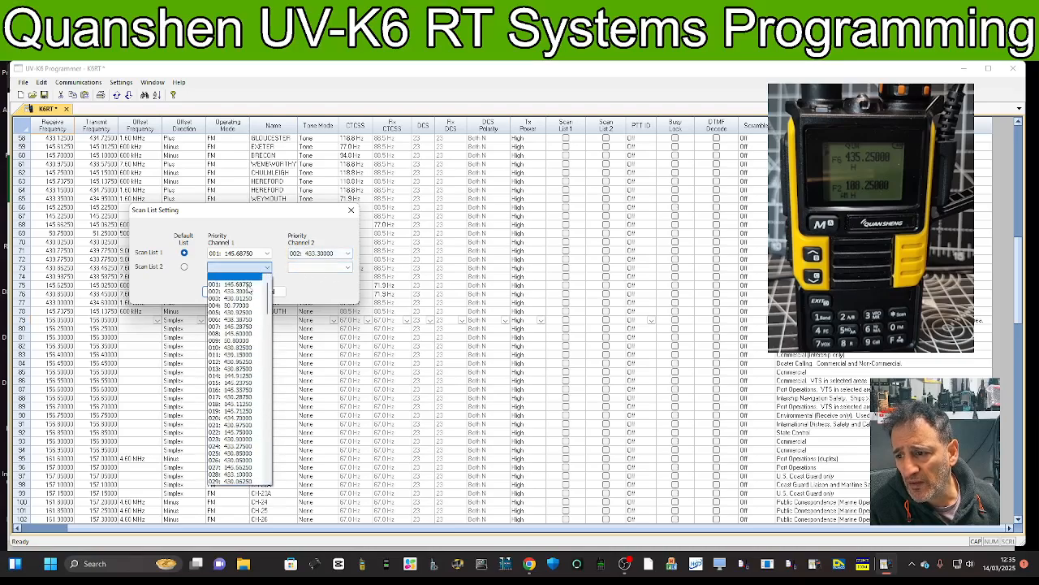
pyautogui.click(239, 325)
pyautogui.click(342, 271)
pyautogui.click(342, 271)
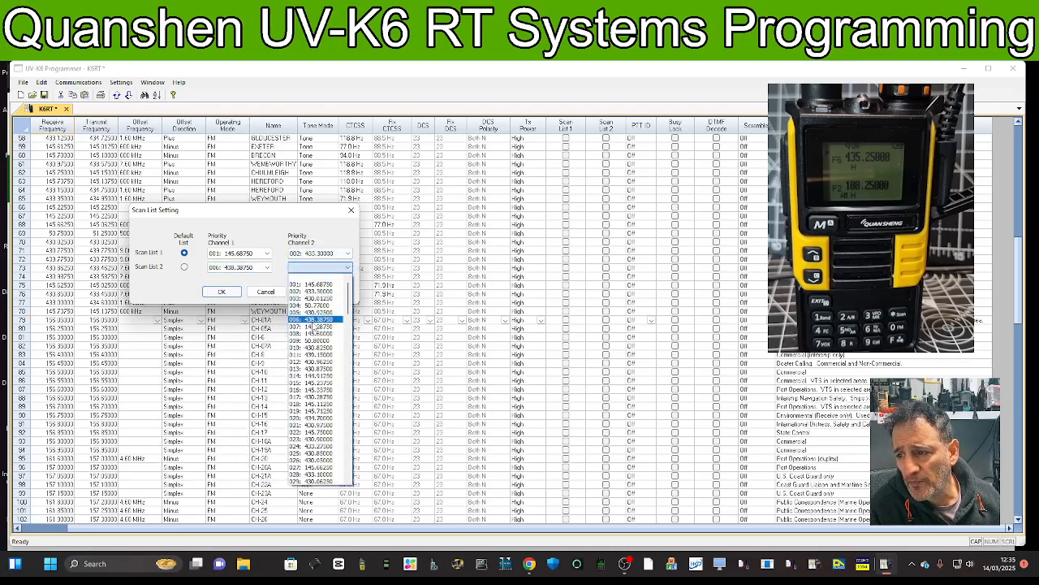
pyautogui.click(313, 325)
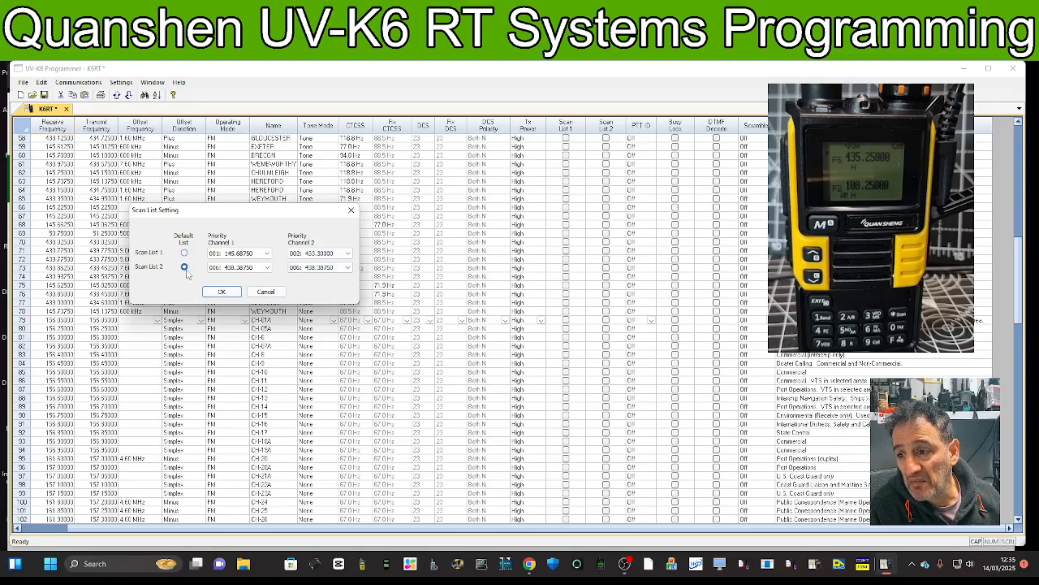
pyautogui.click(225, 293)
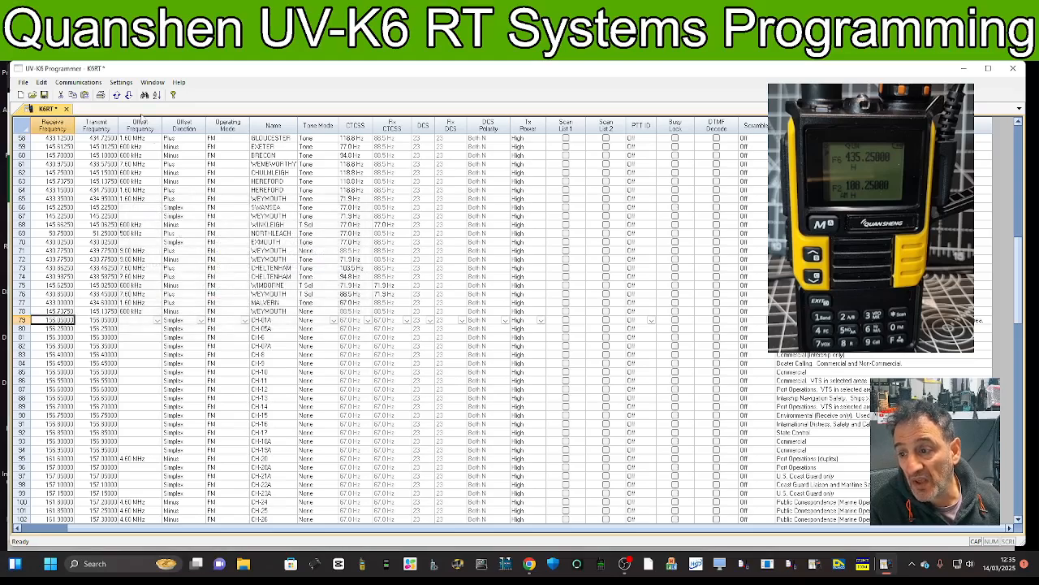
# - Examine the grid display preferences, including the columns that can be hidden and the alternate row settings, and close them
pyautogui.click(121, 84)
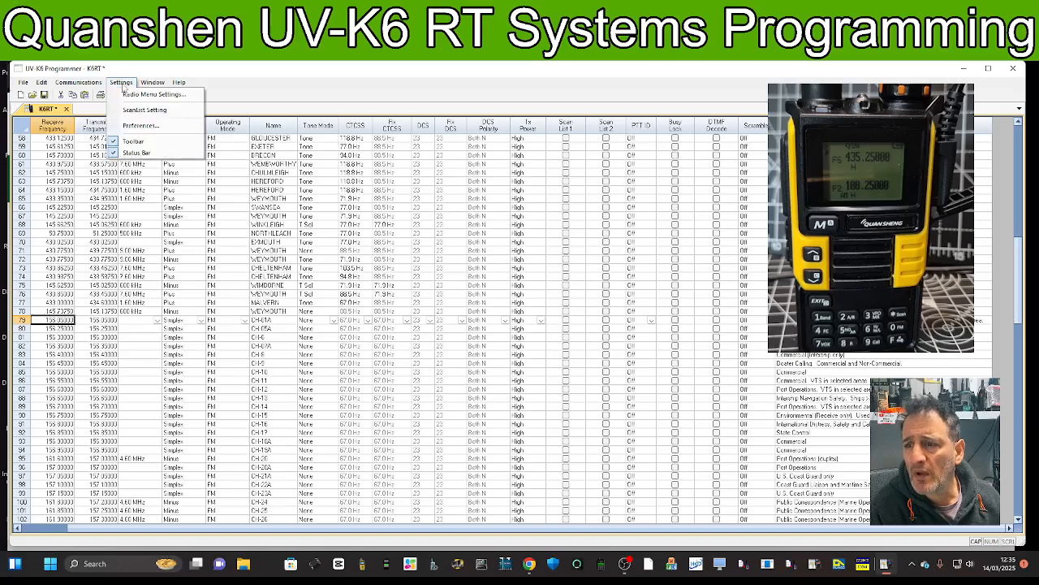
pyautogui.click(133, 127)
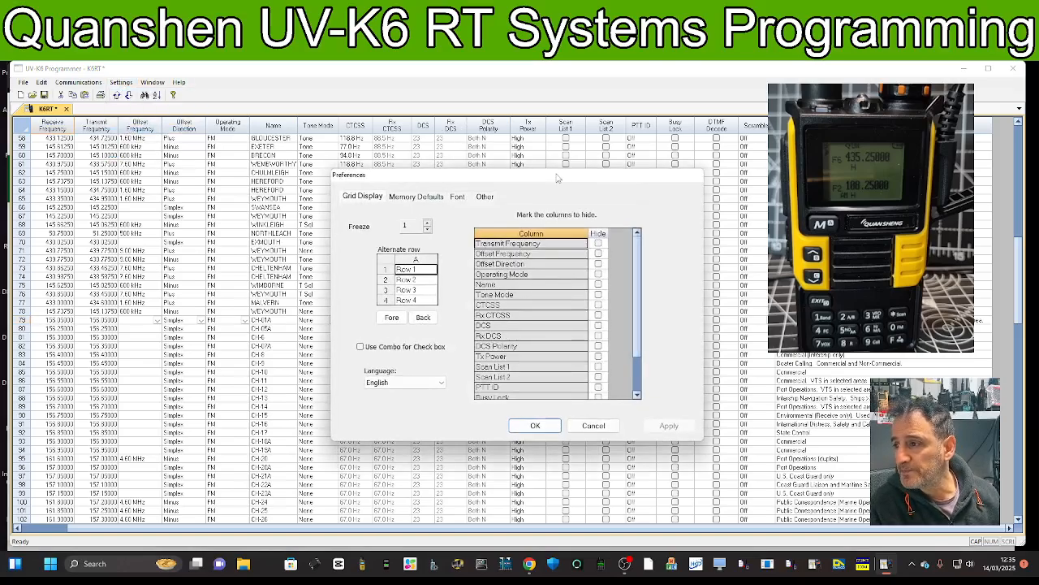
pyautogui.moveTo(559, 178); pyautogui.dragTo(351, 160)
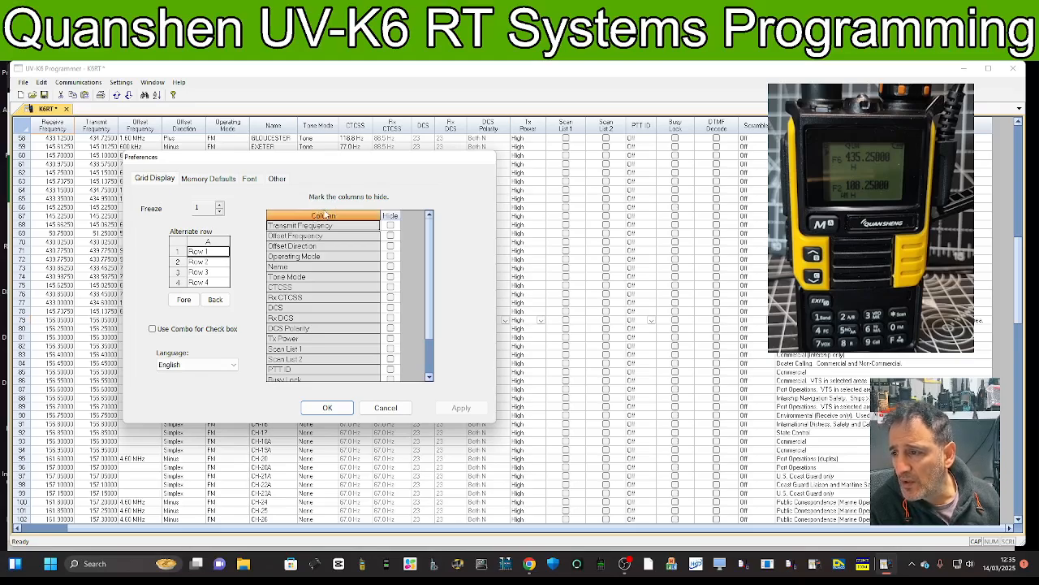
pyautogui.scroll(-2, 333, 274)
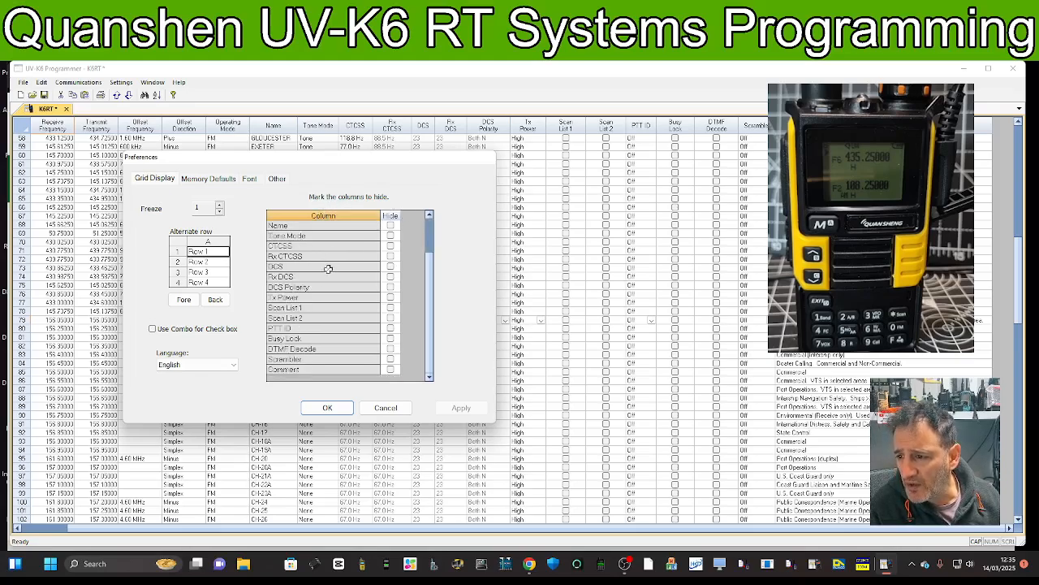
pyautogui.scroll(2, 321, 273)
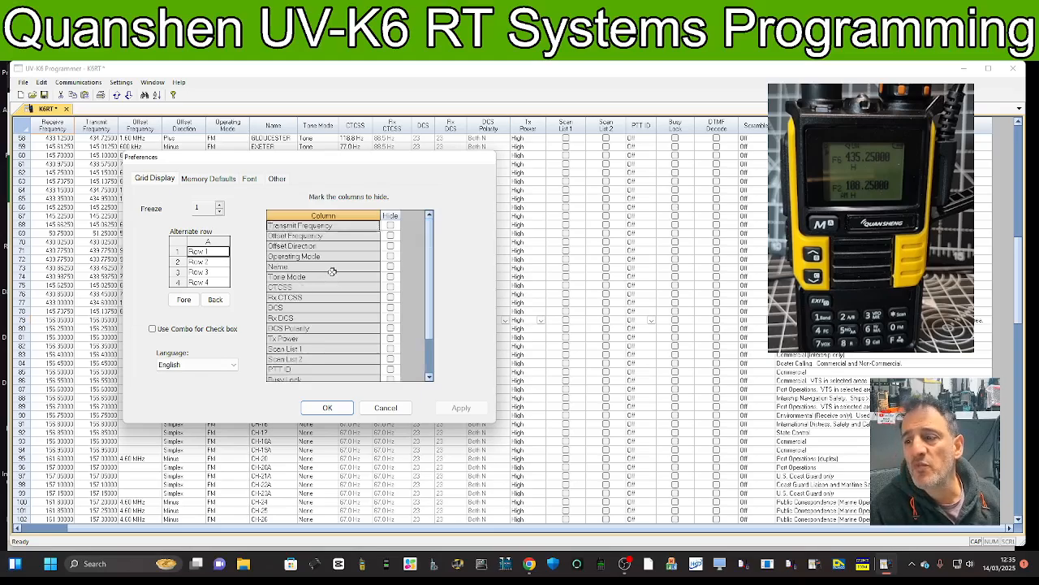
pyautogui.click(199, 262)
pyautogui.click(201, 272)
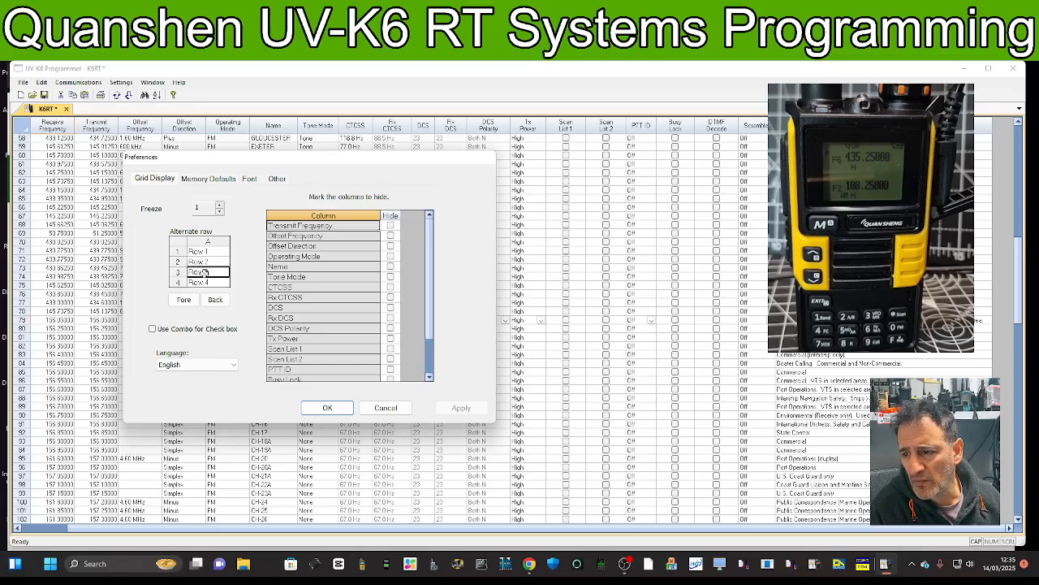
pyautogui.click(203, 283)
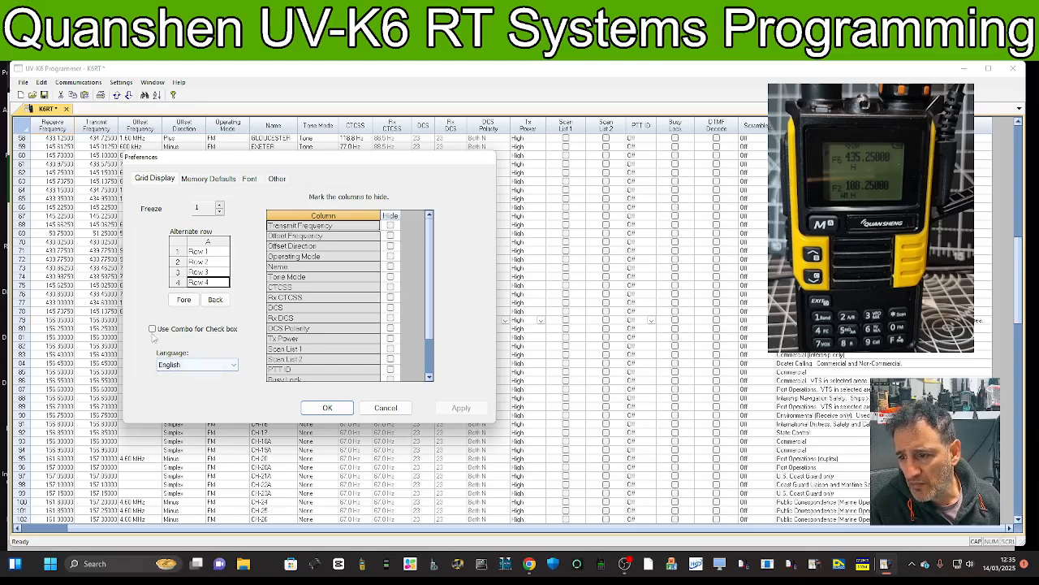
pyautogui.click(343, 408)
pyautogui.click(151, 82)
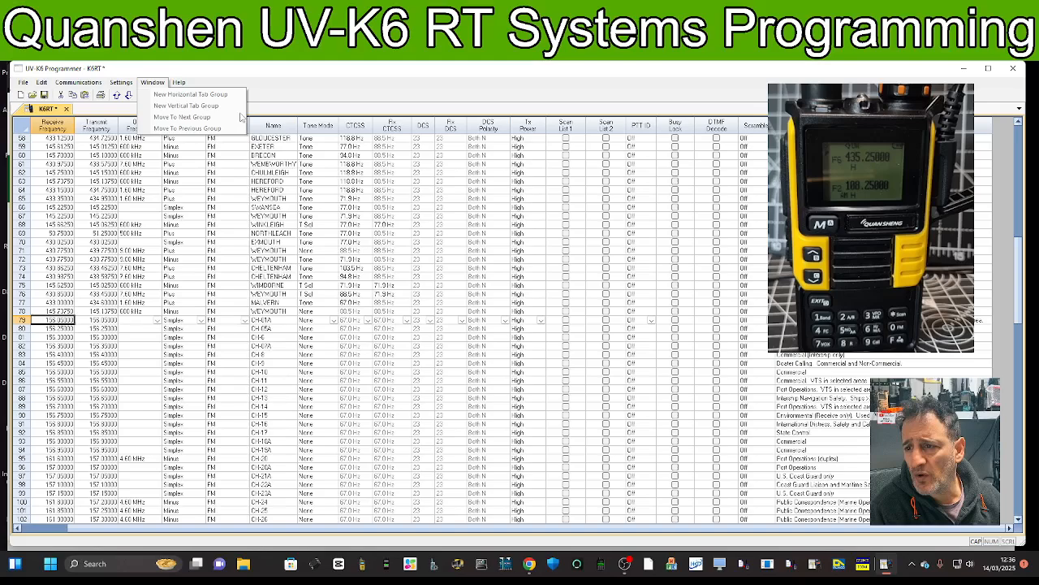
pyautogui.click(300, 78)
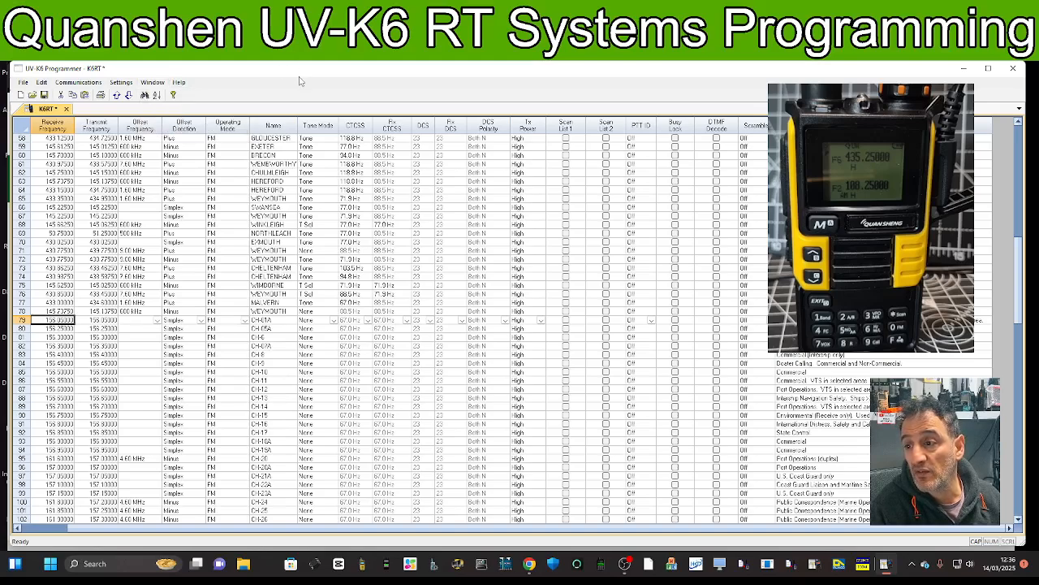
pyautogui.click(154, 83)
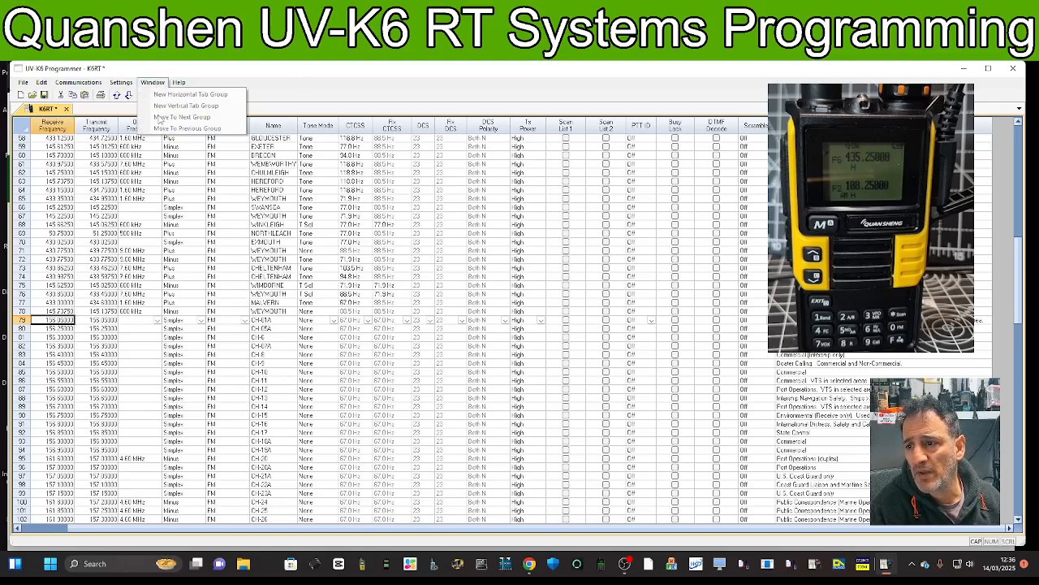
pyautogui.click(235, 73)
# - Read through the Memory Channels help topic and close the help window
pyautogui.click(179, 82)
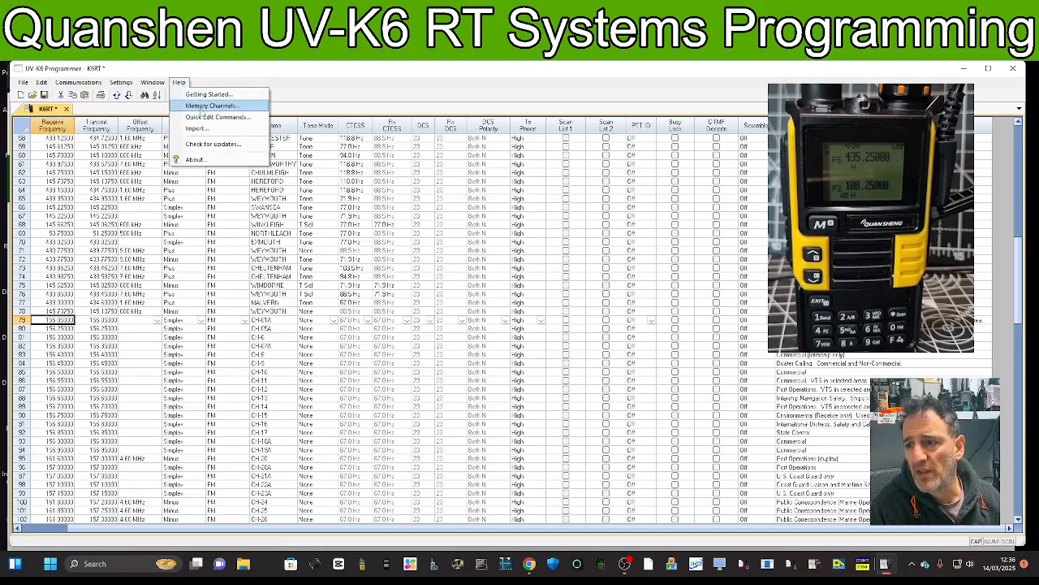
pyautogui.click(231, 105)
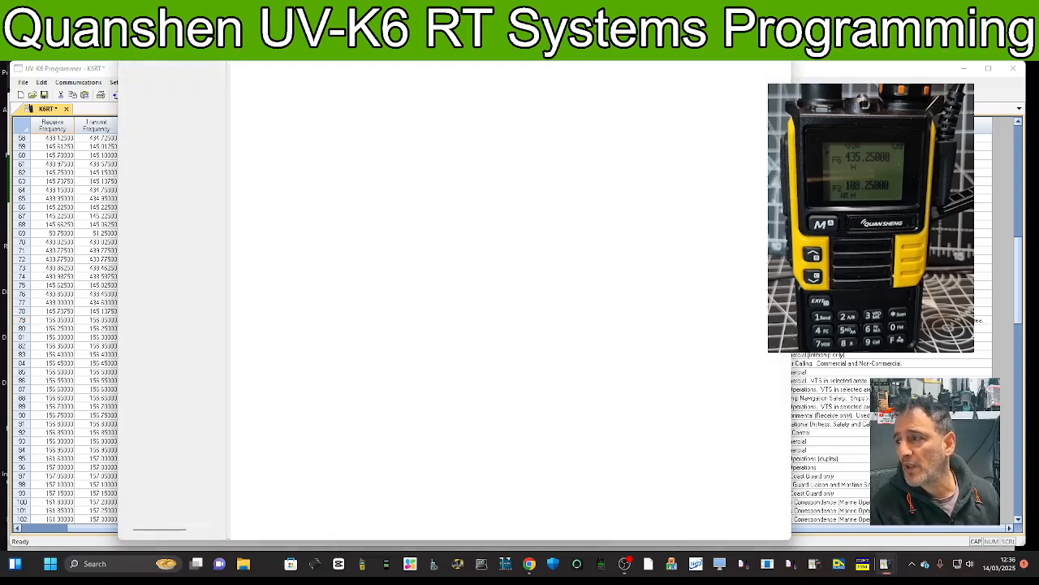
pyautogui.moveTo(613, 1); pyautogui.dragTo(530, 93)
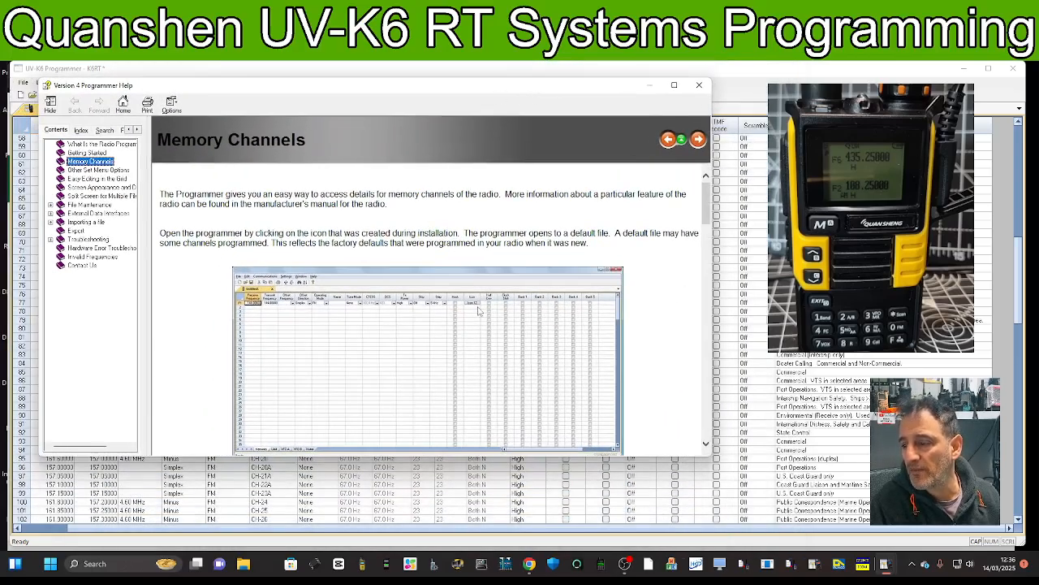
pyautogui.scroll(-15, 479, 311)
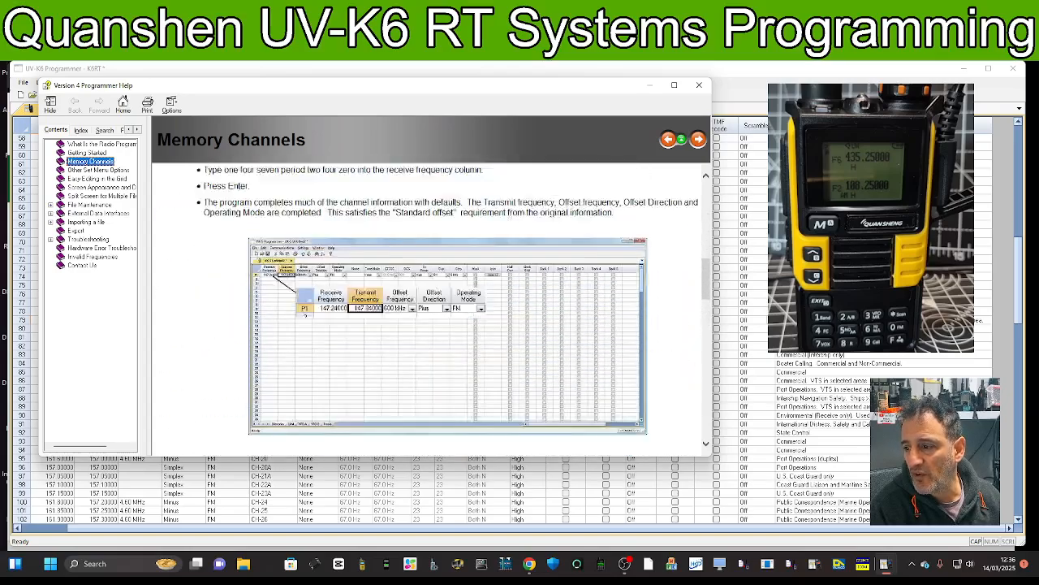
pyautogui.scroll(-12, 479, 280)
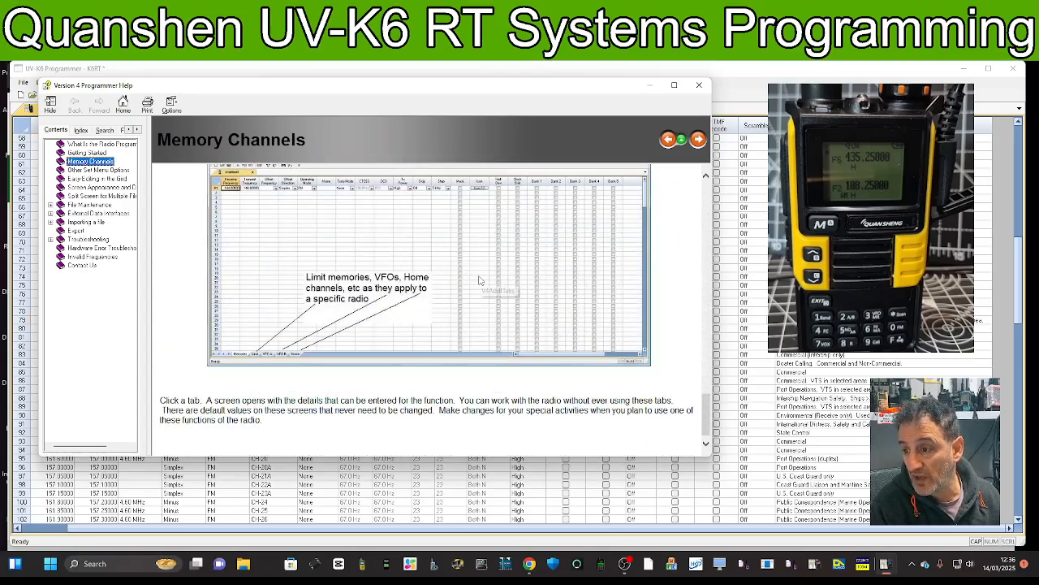
pyautogui.scroll(-1, 479, 281)
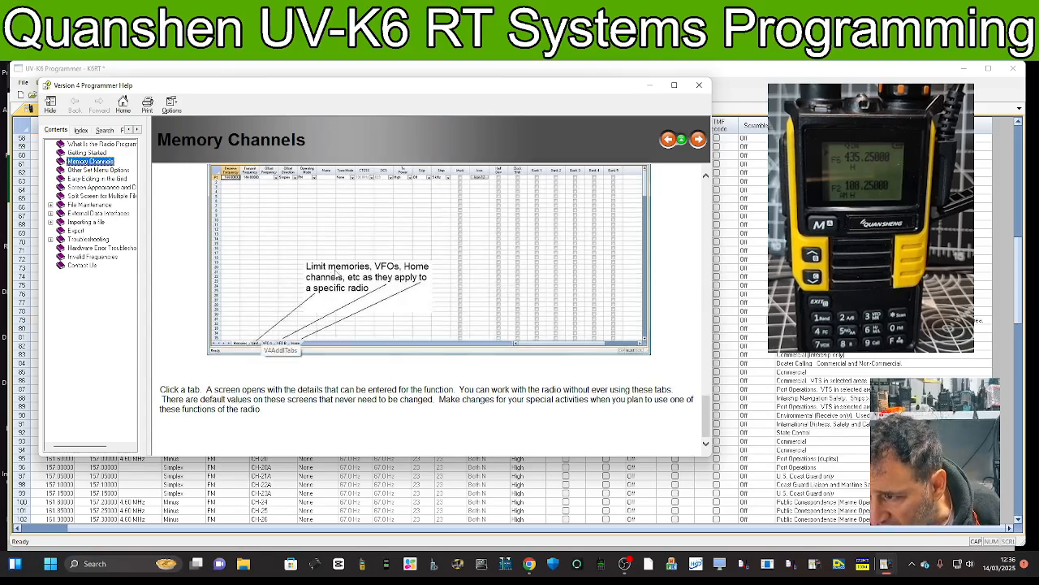
pyautogui.scroll(5, 520, 243)
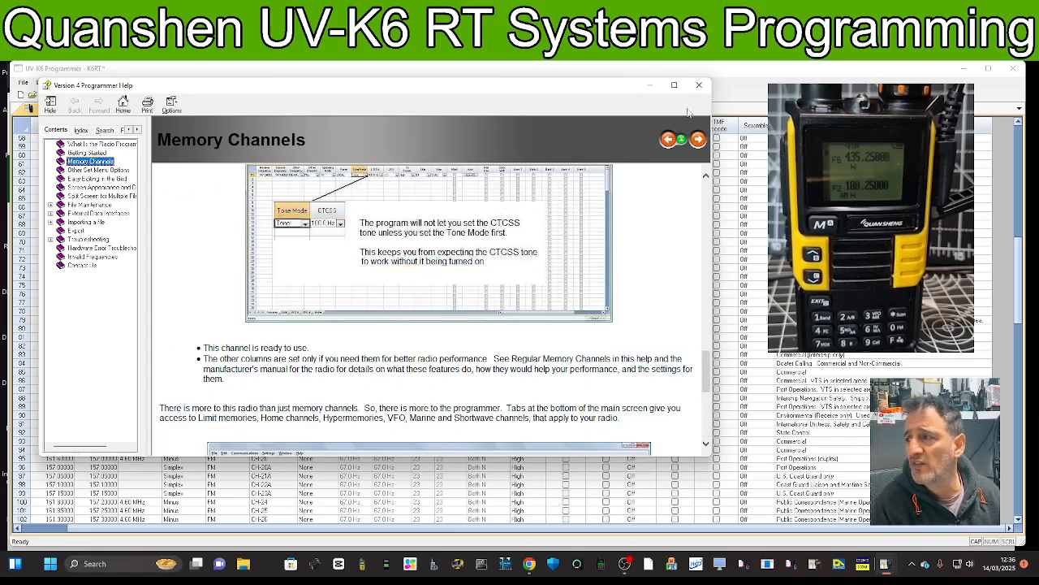
pyautogui.click(699, 85)
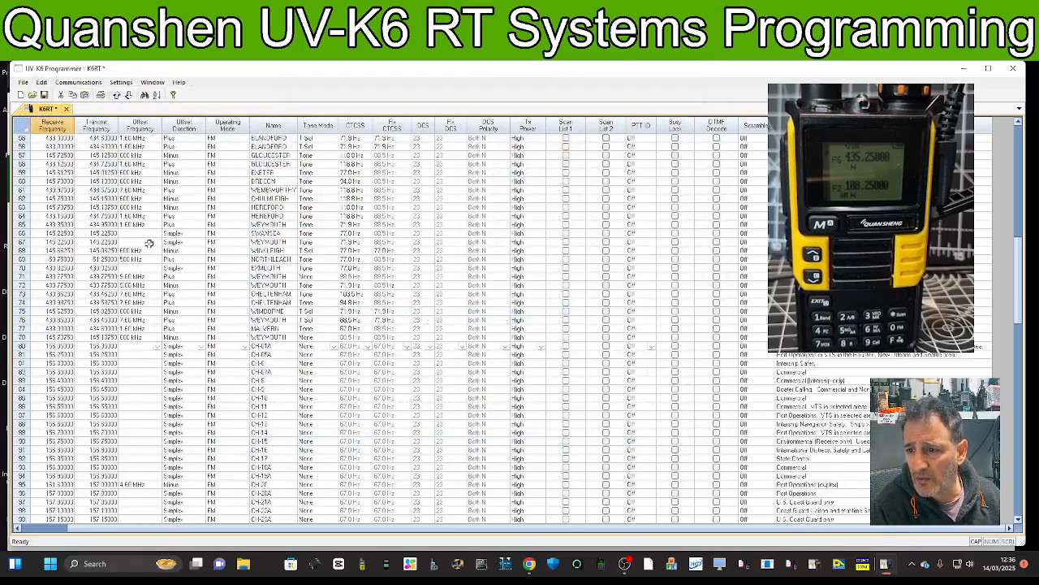
# - Send the programmed channels and settings to the UV-K6 radio
pyautogui.scroll(-4, 235, 365)
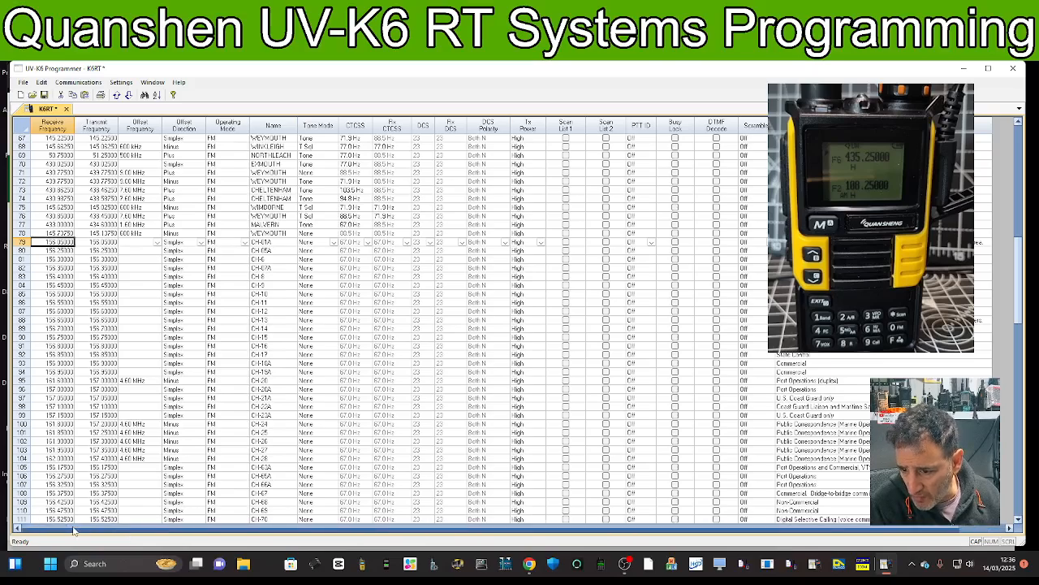
pyautogui.scroll(-5, 353, 467)
pyautogui.scroll(13, 350, 463)
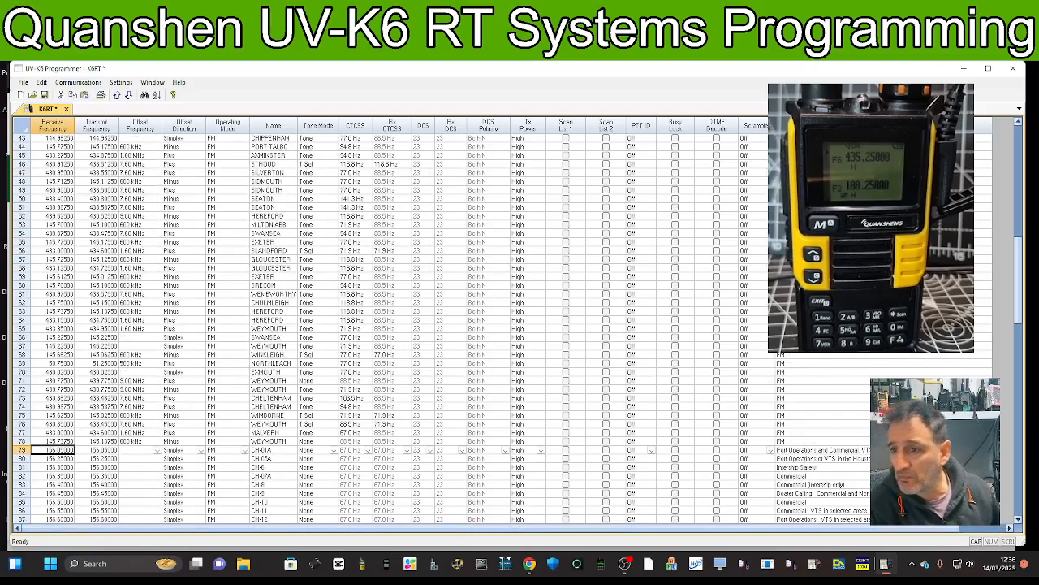
pyautogui.click(78, 82)
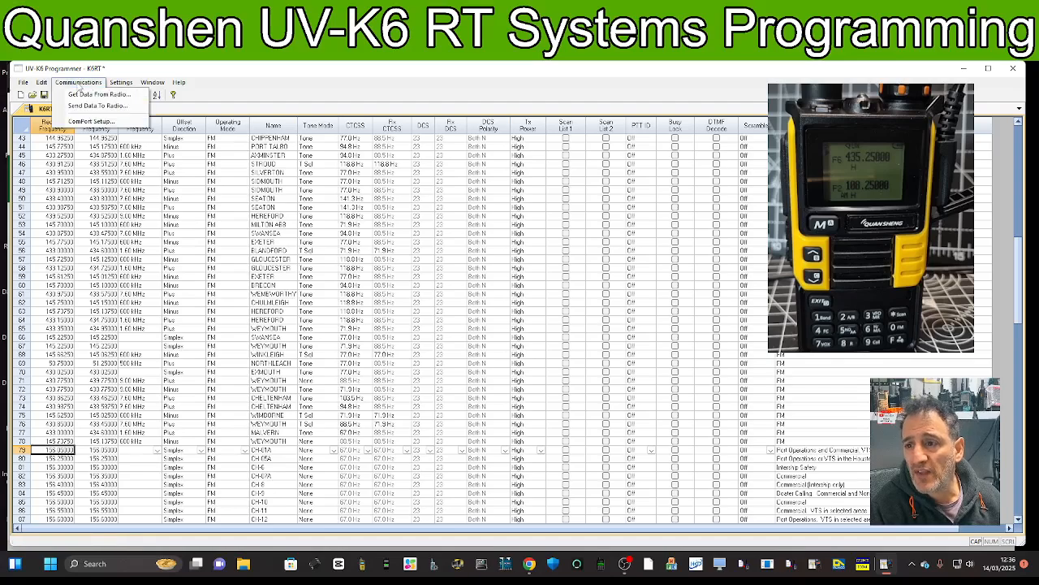
pyautogui.click(93, 106)
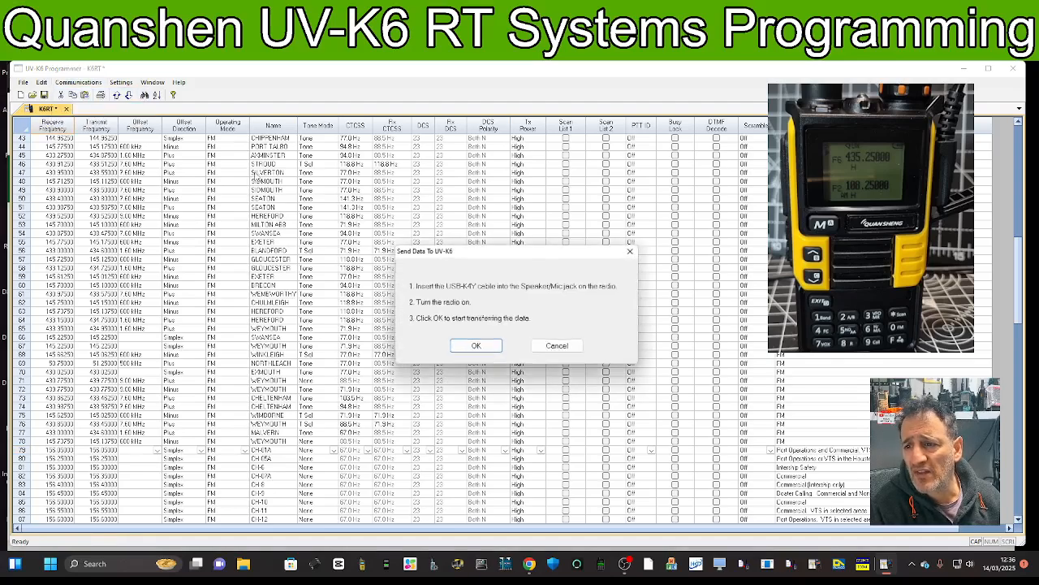
pyautogui.click(476, 346)
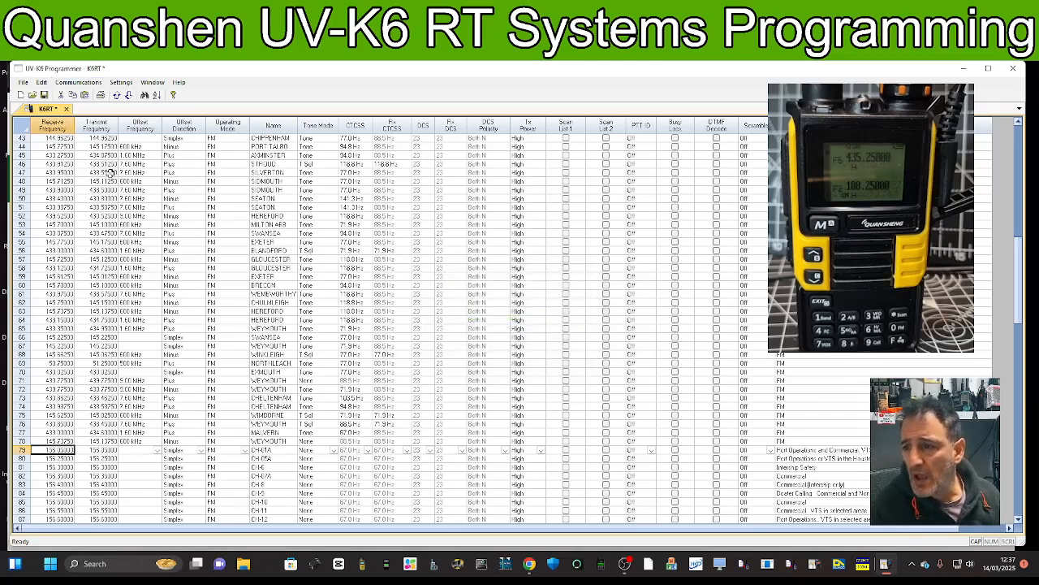
# - Insert a new channel at row 43 with receive frequency 434.55000 and name it HUBNET
pyautogui.click(57, 138)
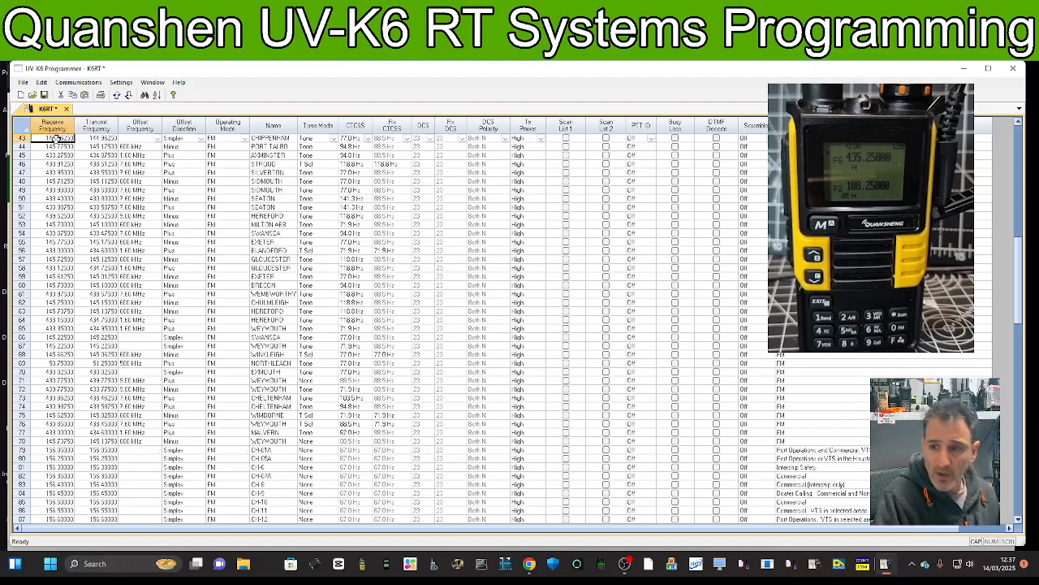
pyautogui.scroll(14, 55, 169)
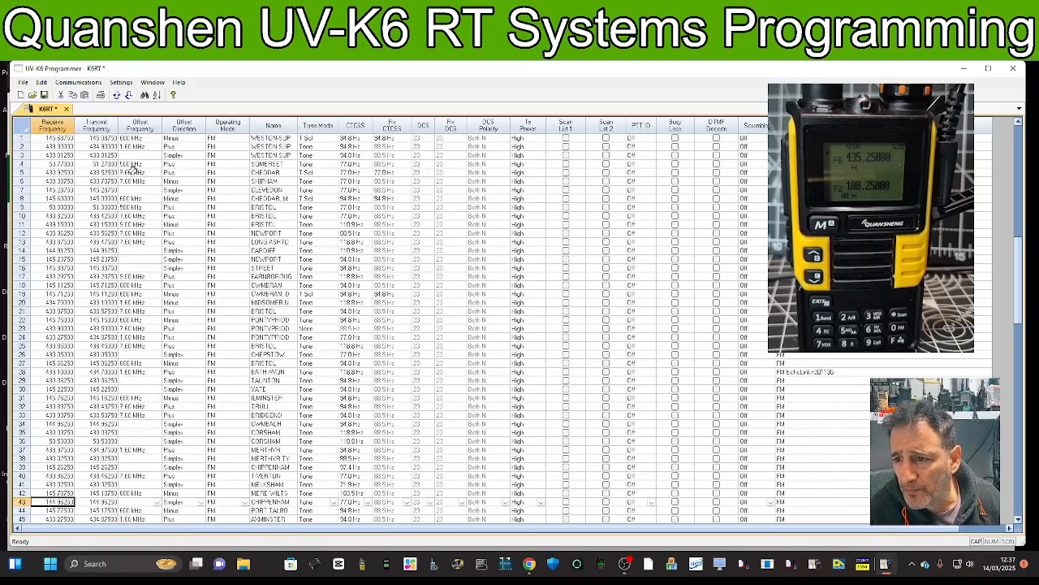
pyautogui.rightClick(58, 151)
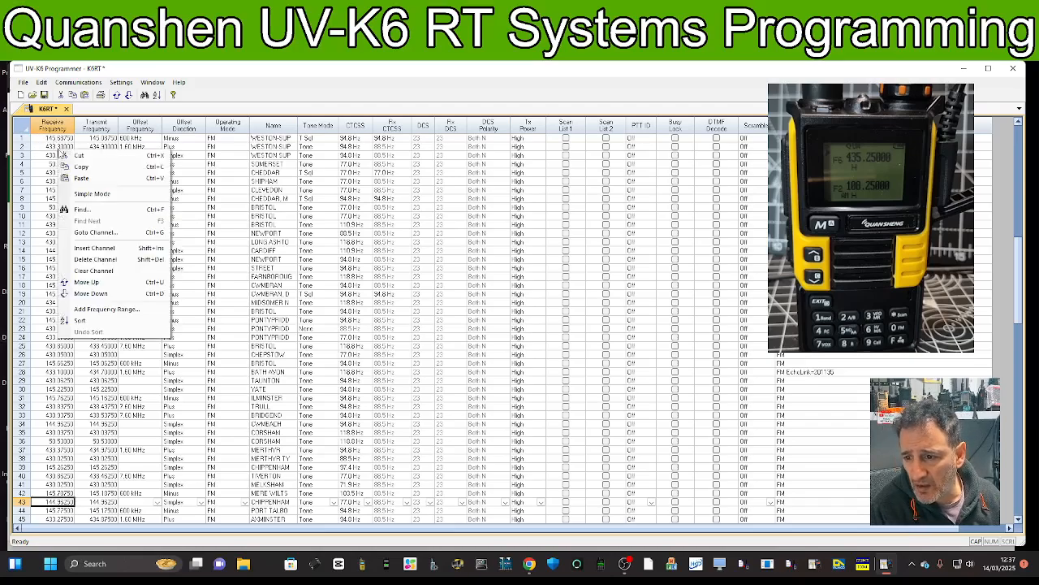
pyautogui.click(104, 248)
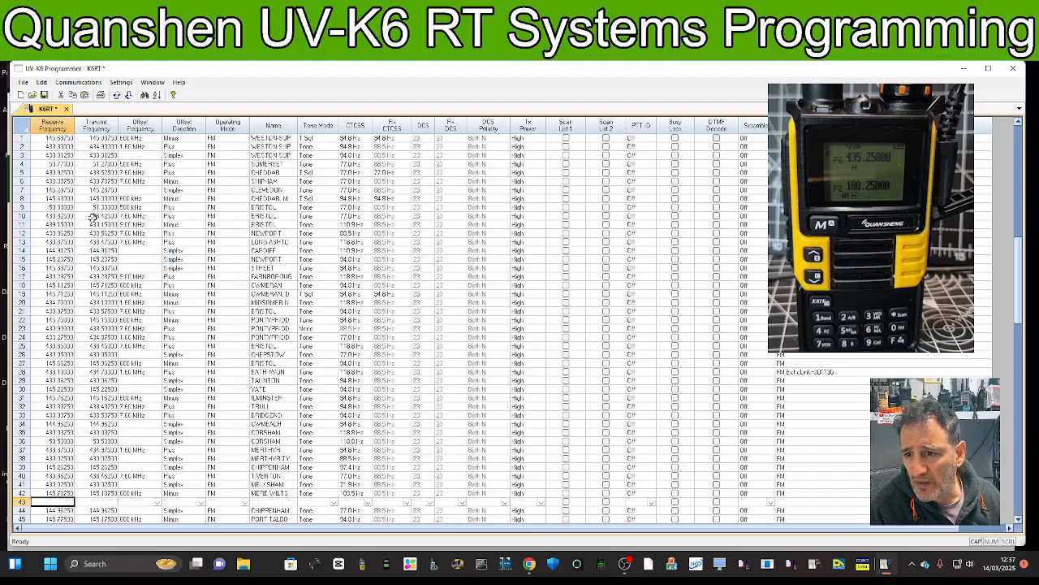
pyautogui.scroll(-7, 76, 281)
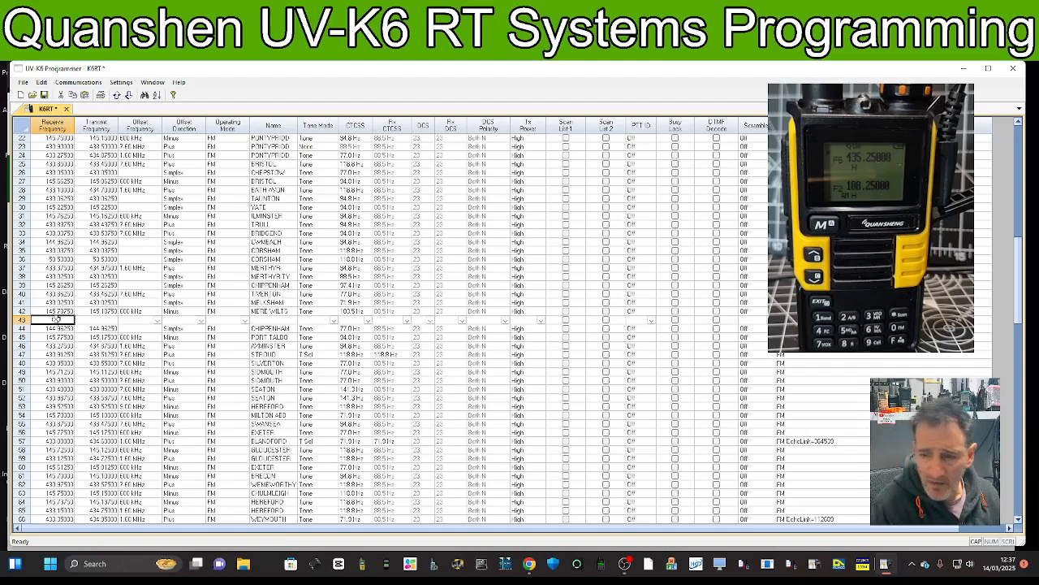
pyautogui.write('434.5500')
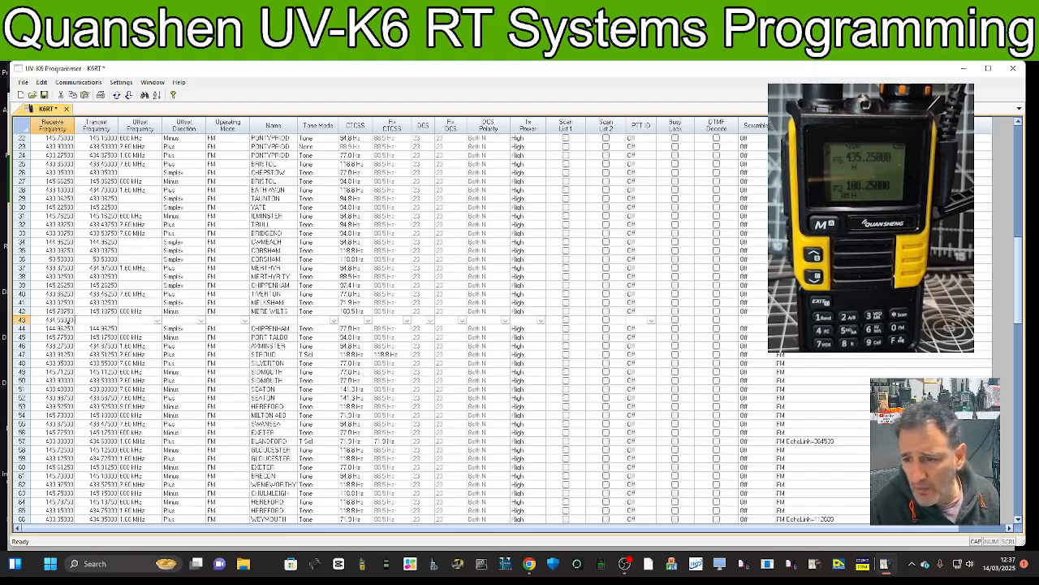
pyautogui.press('Tab')
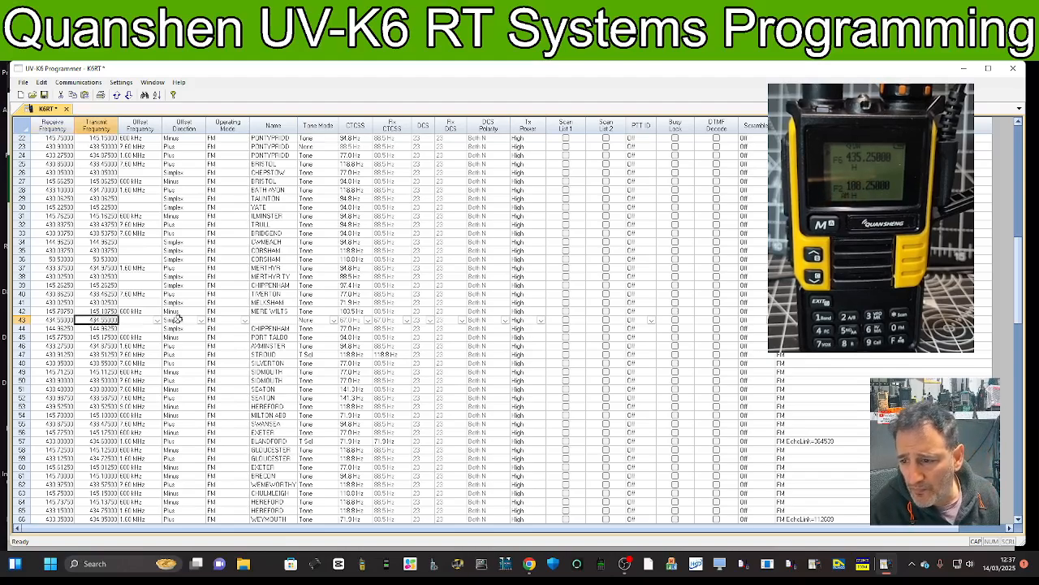
pyautogui.click(280, 320)
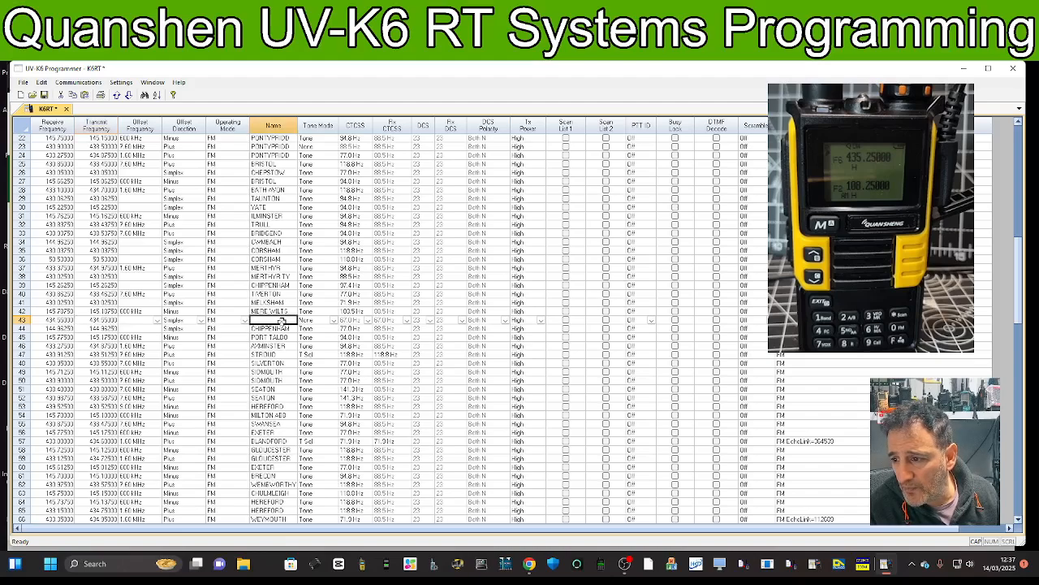
pyautogui.write('HUSNET')
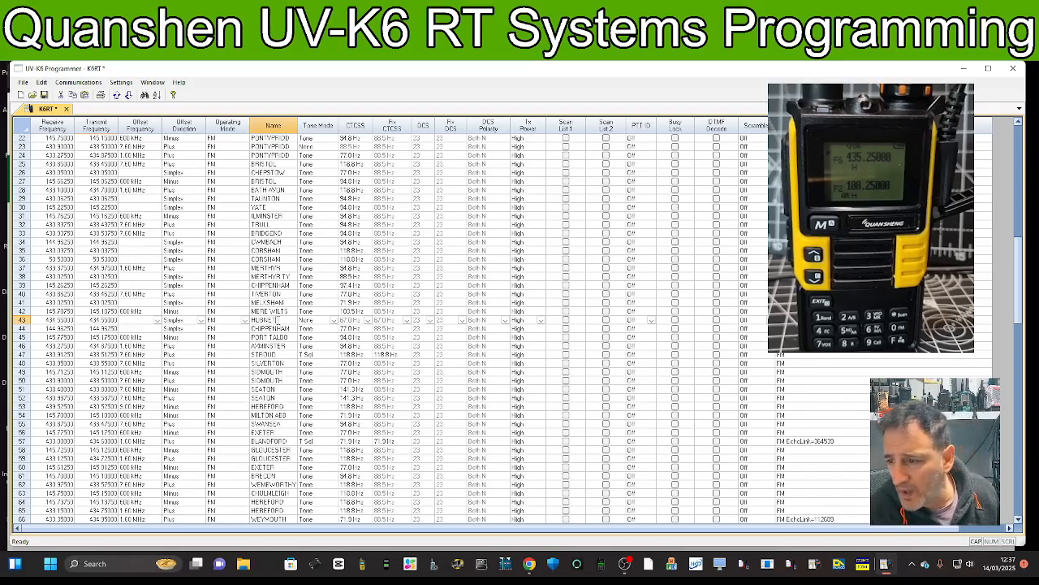
# - Set the HUBNET channel's tone mode to Tone with a CTCSS of 77.0 Hz
pyautogui.click(369, 322)
pyautogui.click(355, 320)
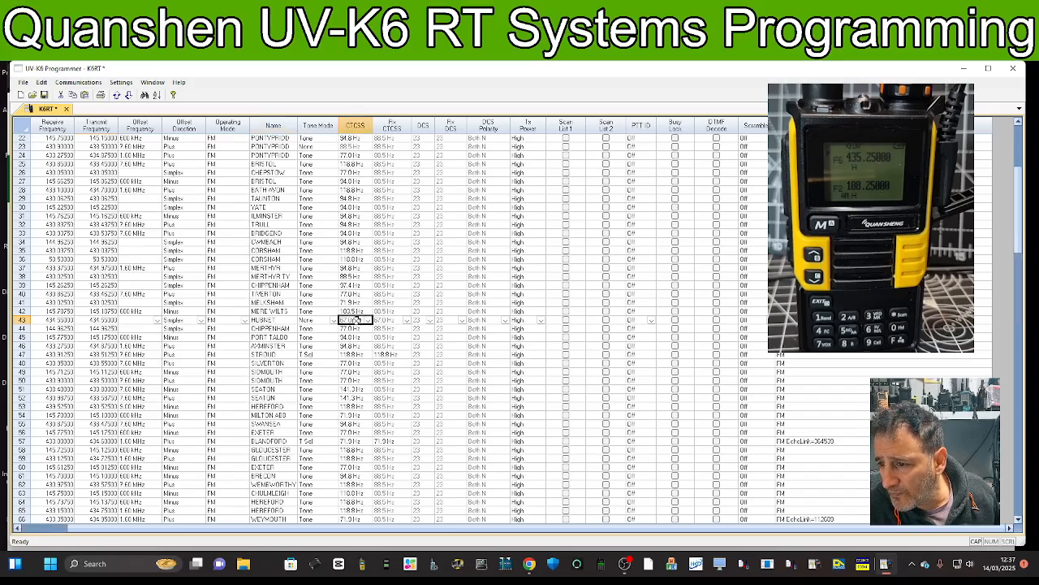
pyautogui.click(319, 320)
pyautogui.click(333, 322)
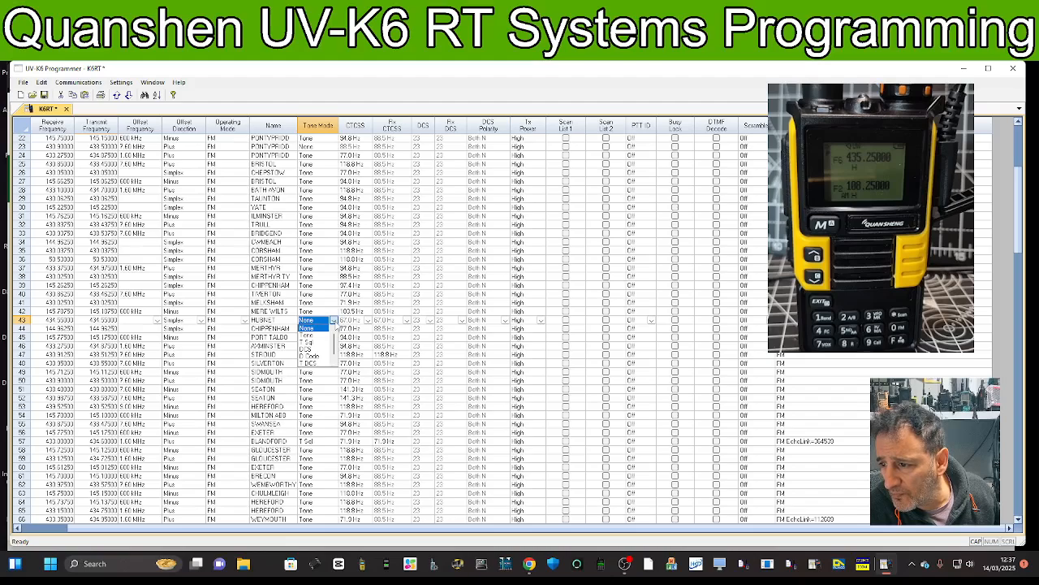
pyautogui.click(323, 335)
pyautogui.click(355, 321)
pyautogui.click(368, 322)
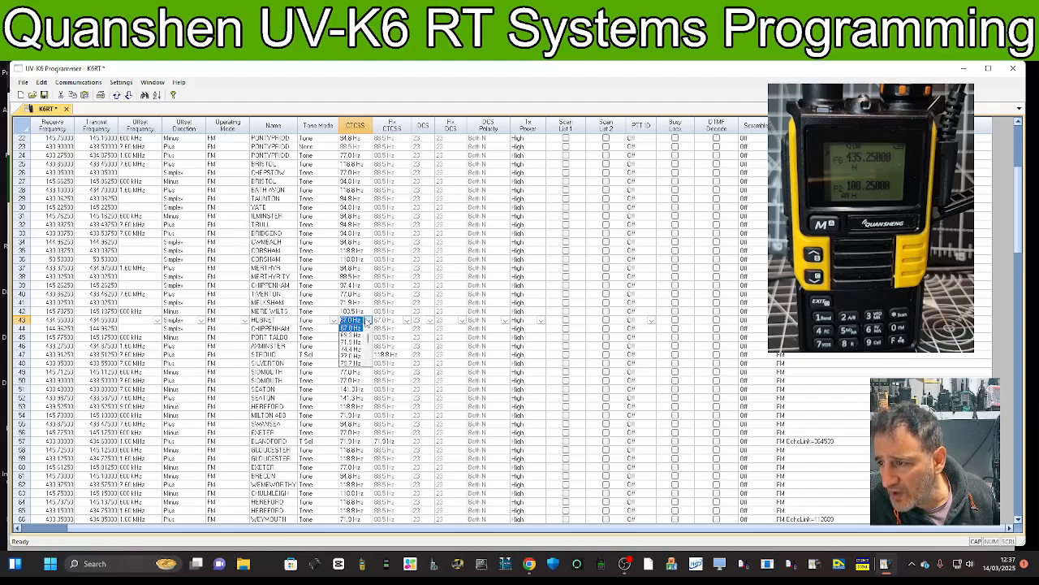
pyautogui.click(354, 356)
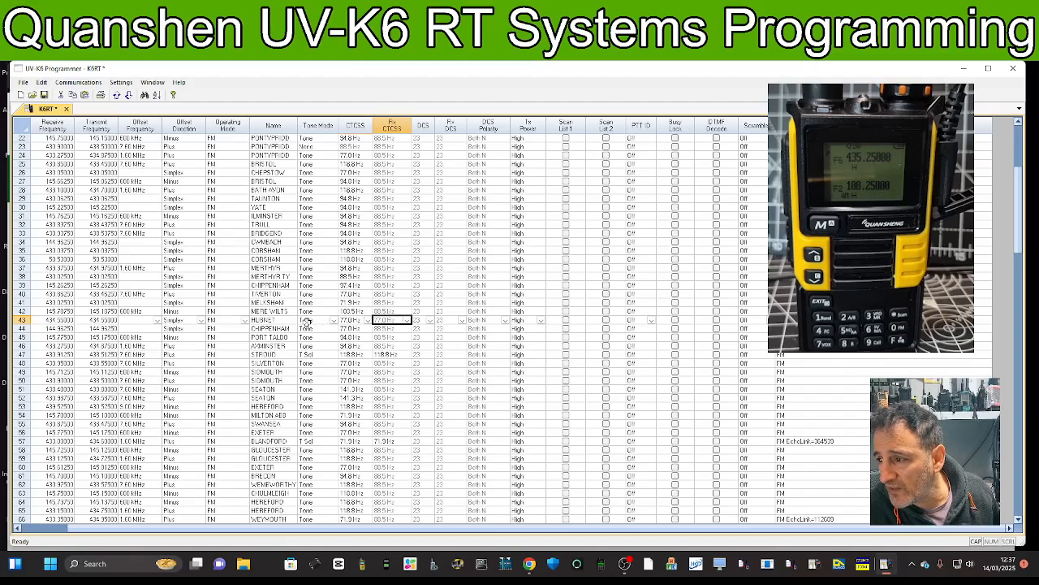
# - Send the updated channel list, including the HUBNET channel, to the radio
pyautogui.click(78, 82)
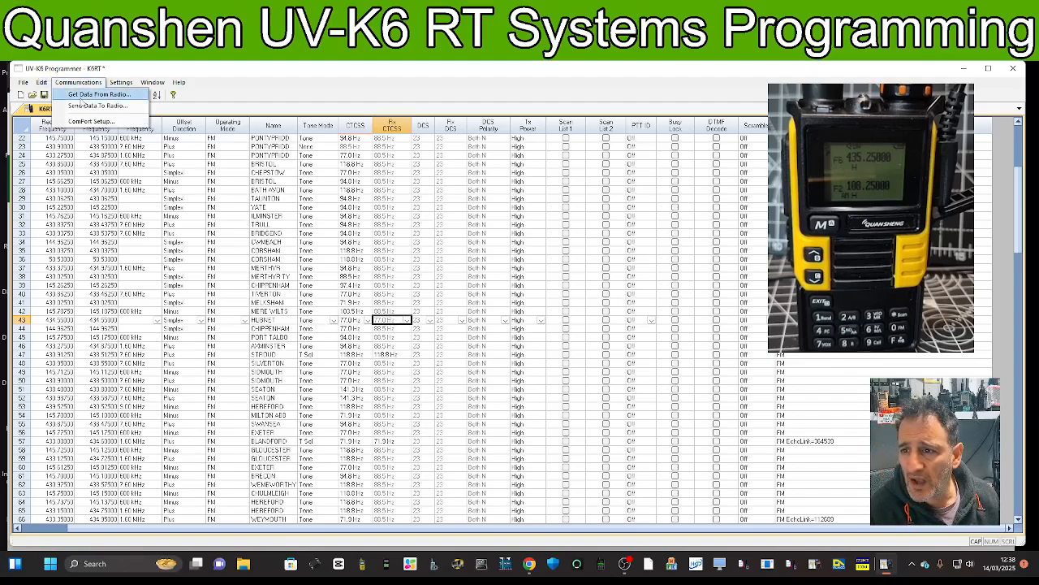
pyautogui.click(82, 107)
pyautogui.click(474, 347)
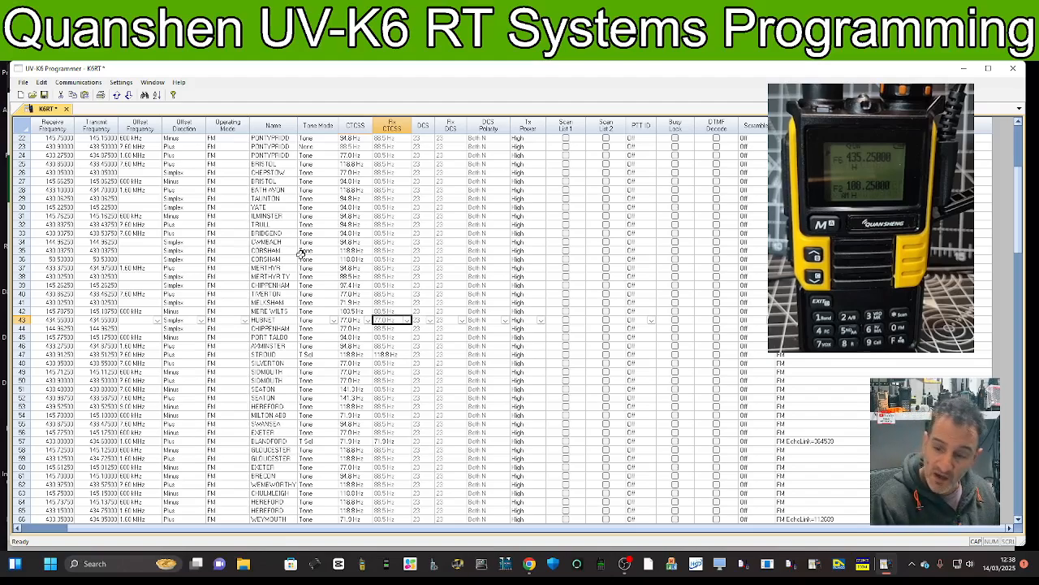
pyautogui.click(626, 562)
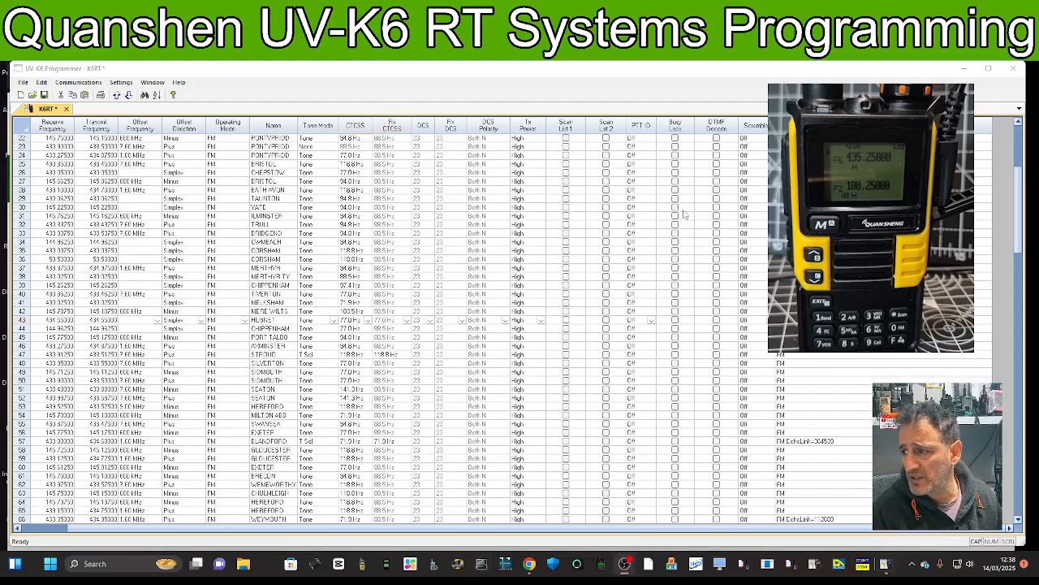